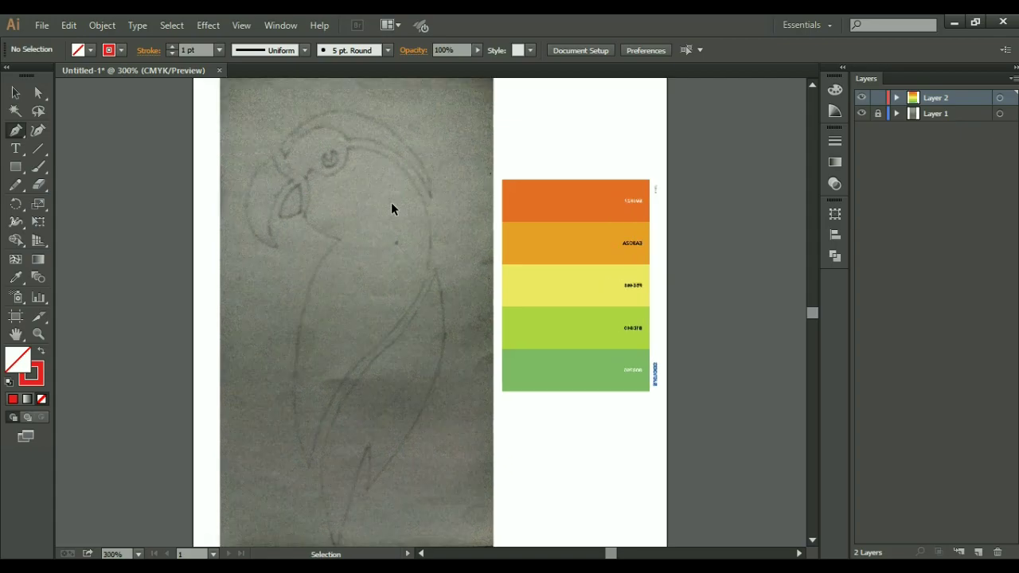
Trace the arched crest over the parrot's head and close the outline at its start
scroll(355, 275, "up", 5)
scroll(343, 240, "up", 3)
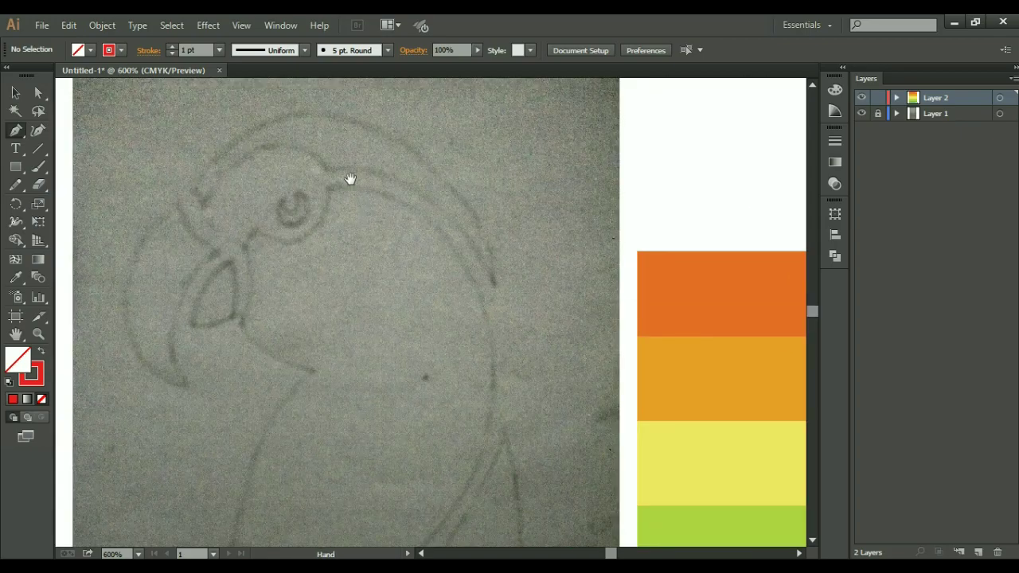
scroll(275, 203, "left", 1)
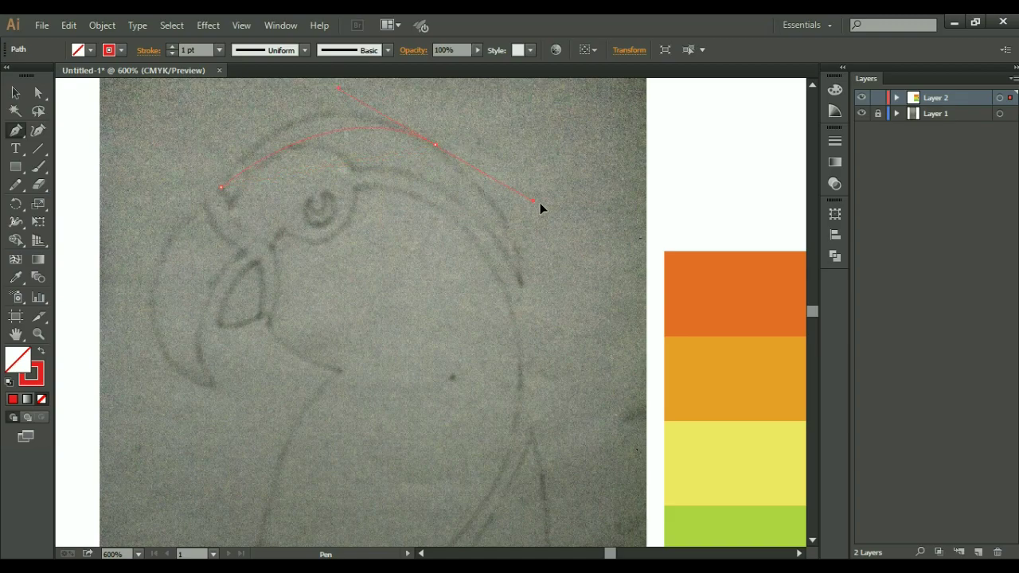
left_click_drag(572, 237, 570, 237)
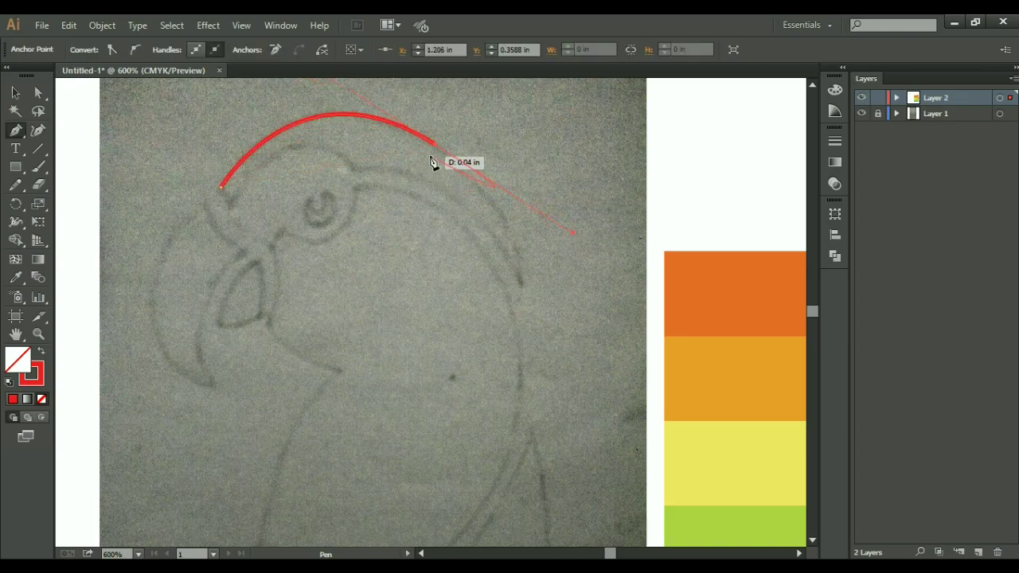
left_click(437, 147)
left_click_drag(523, 289, 512, 354)
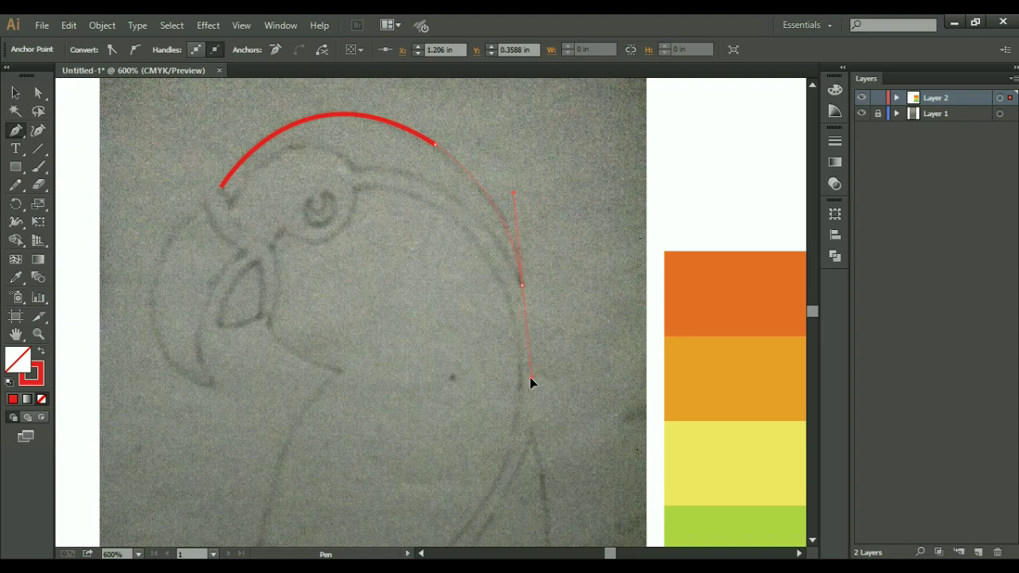
left_click_drag(521, 370, 526, 369)
mouse_move(521, 284)
left_mouse_down()
mouse_move(538, 306)
mouse_move(528, 291)
left_mouse_up()
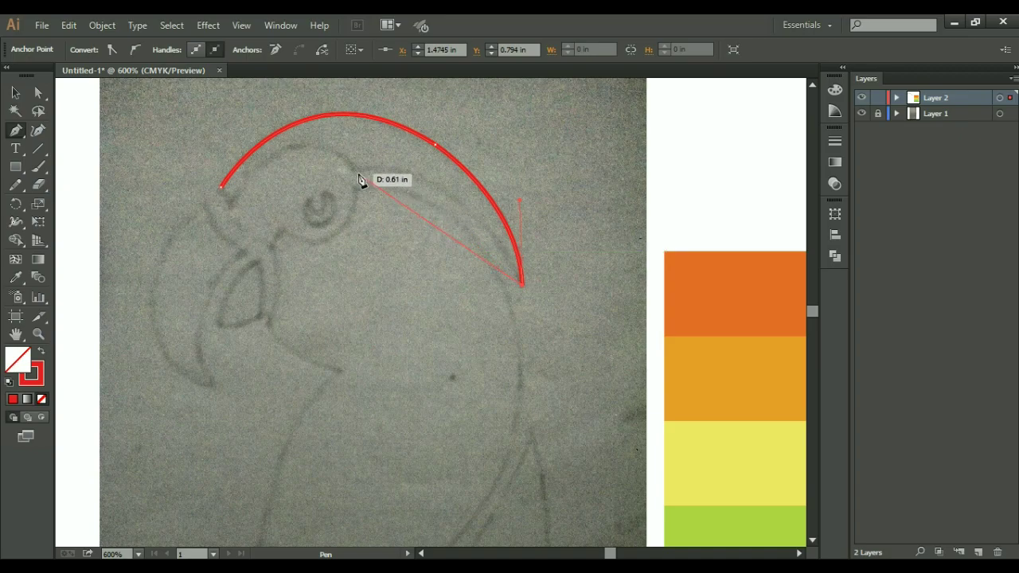
left_click_drag(354, 171, 326, 181)
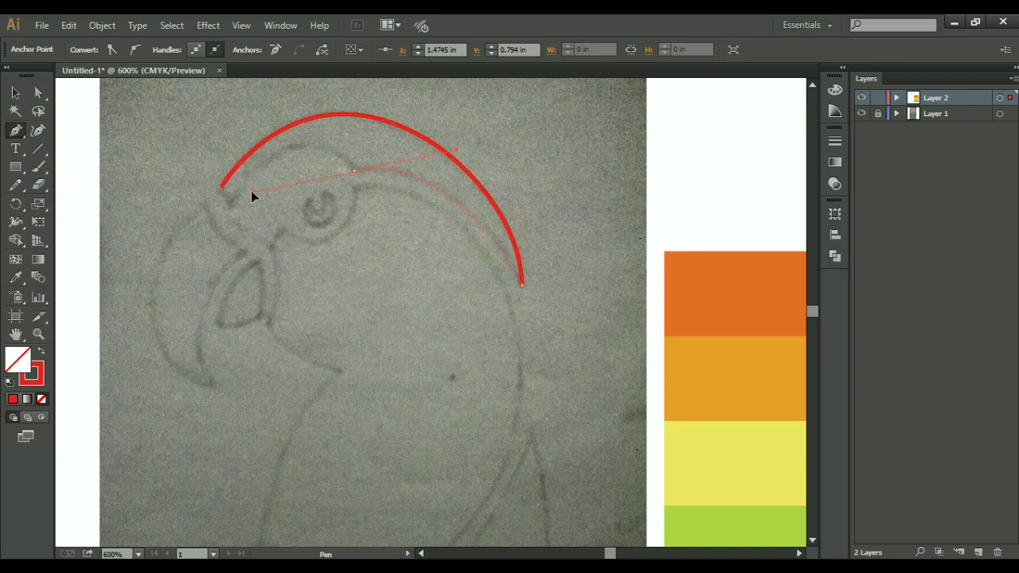
left_click_drag(251, 197, 240, 189)
mouse_move(353, 170)
left_mouse_down()
mouse_move(310, 171)
mouse_move(232, 205)
left_mouse_up()
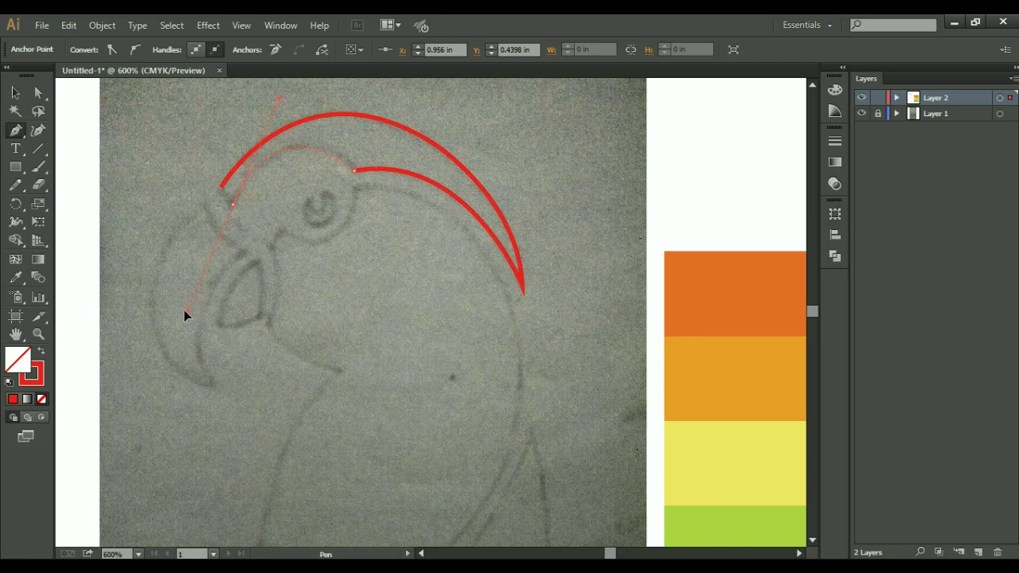
mouse_move(167, 315)
left_mouse_down()
mouse_move(232, 206)
mouse_move(230, 184)
left_mouse_up()
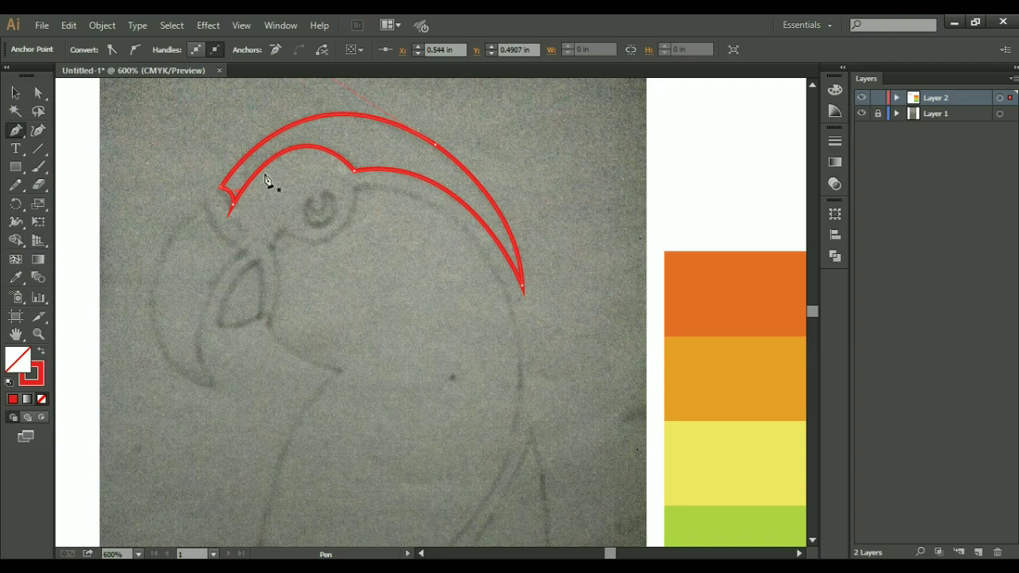
left_click(221, 189)
Give the crest outline a 0.5 pt stroke weight
left_click(15, 92)
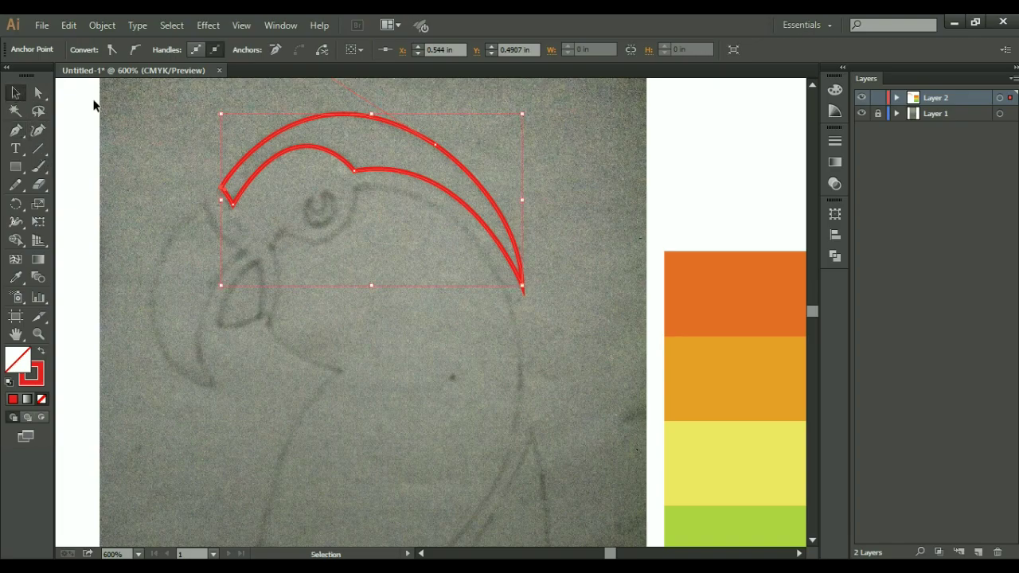
left_click(172, 112)
left_click(313, 150)
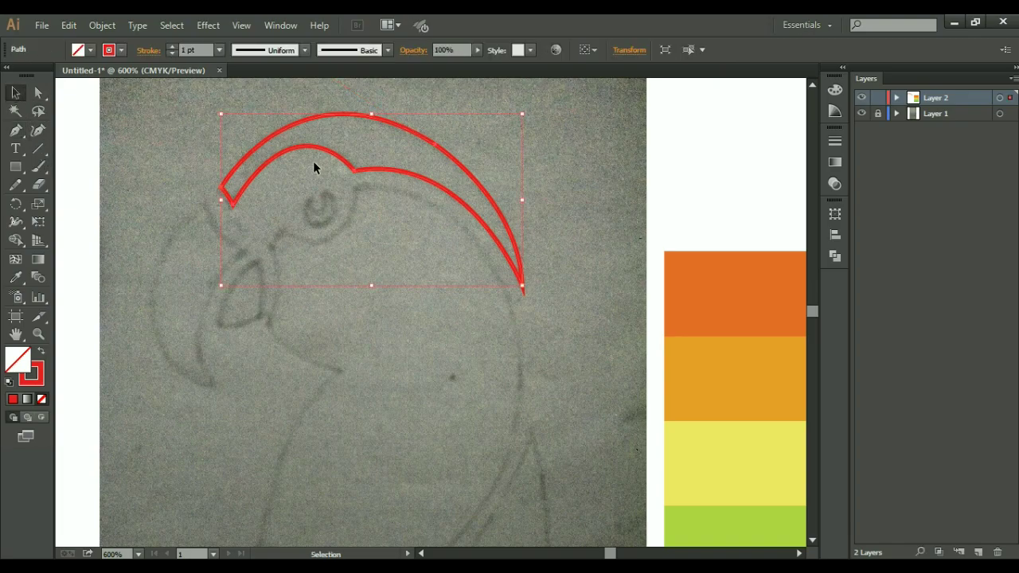
type("0.5")
key("Return")
left_click(142, 233)
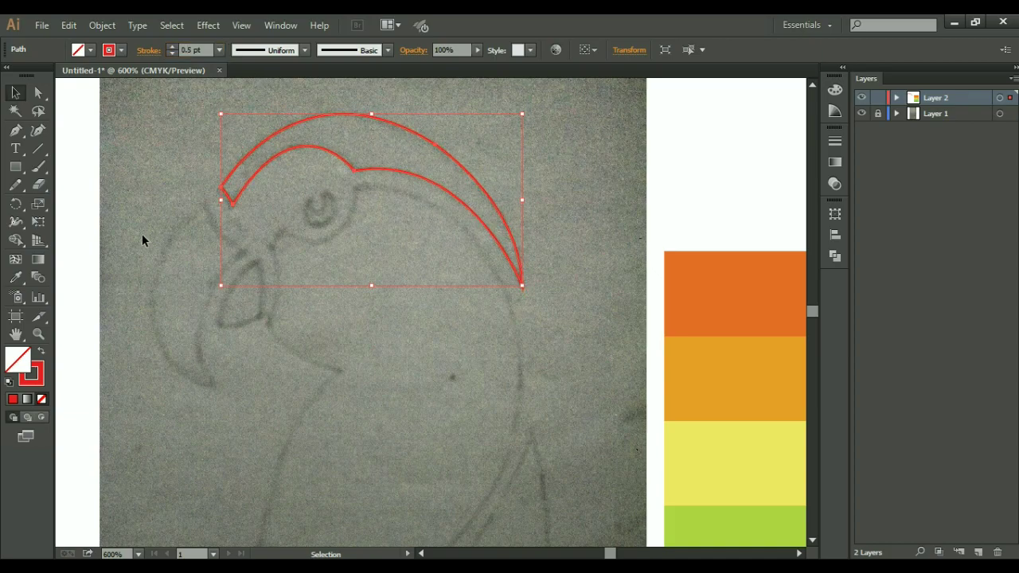
Trace and close the hooked upper beak outline, then begin the body path beside the eye
key("p")
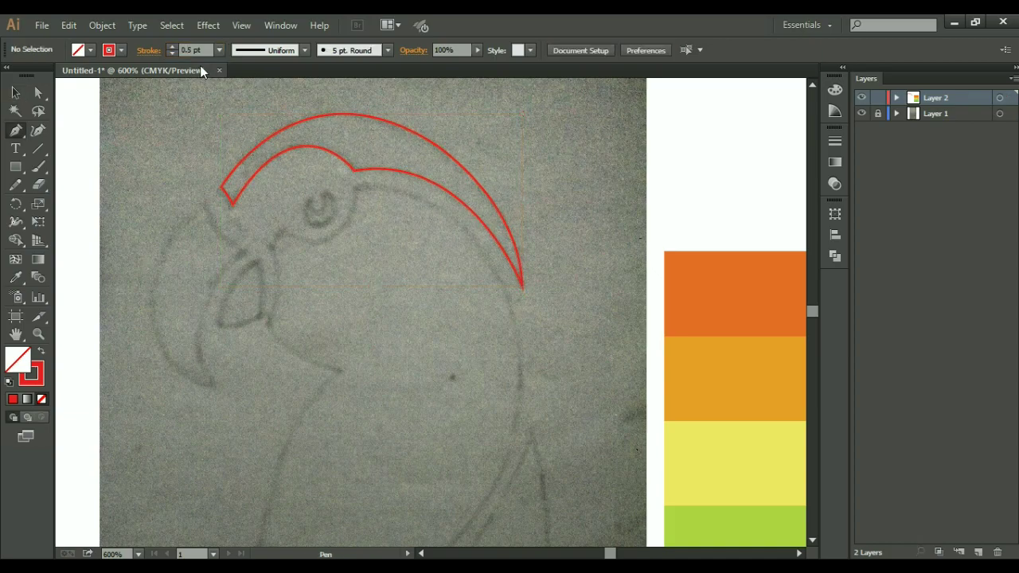
left_click(202, 207)
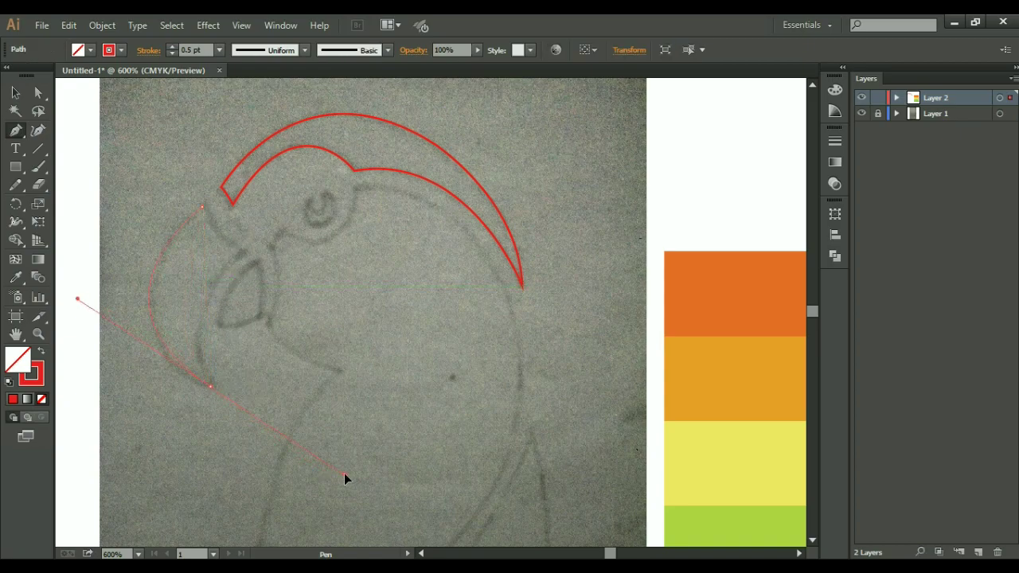
left_click_drag(326, 439, 324, 446)
left_click(210, 386)
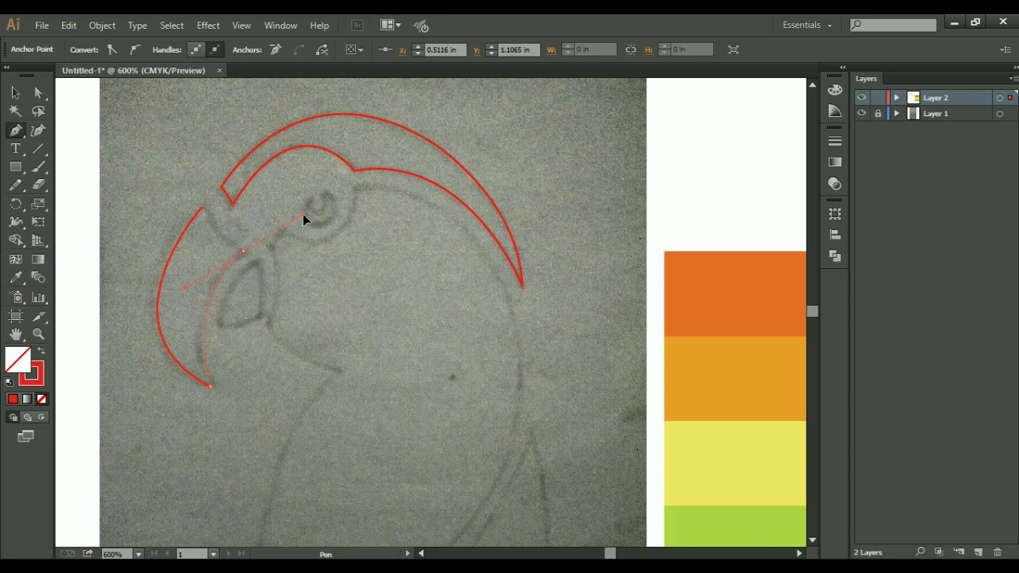
left_click_drag(311, 191, 244, 259)
left_click_drag(202, 208, 202, 207)
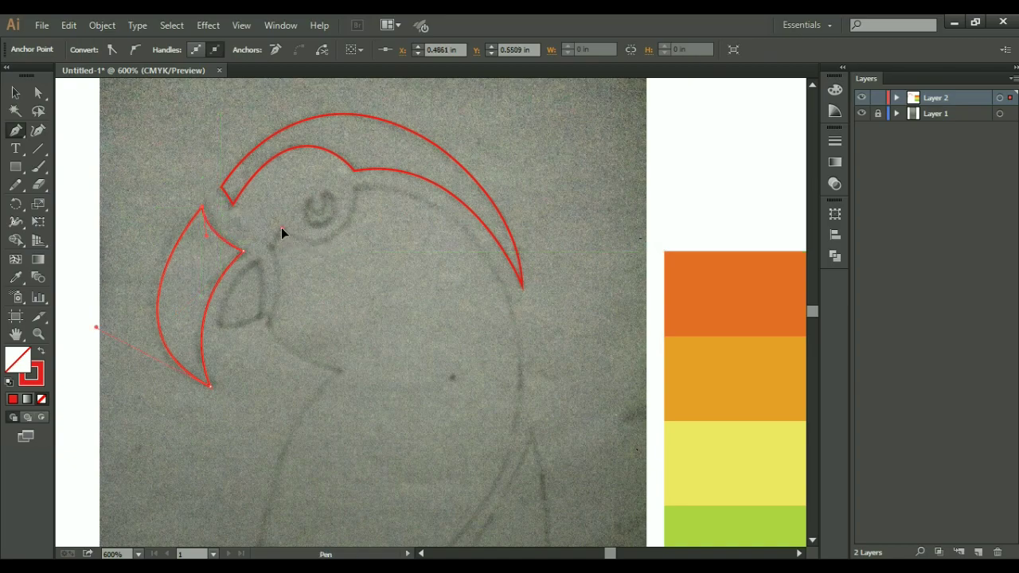
left_click_drag(282, 229, 355, 188)
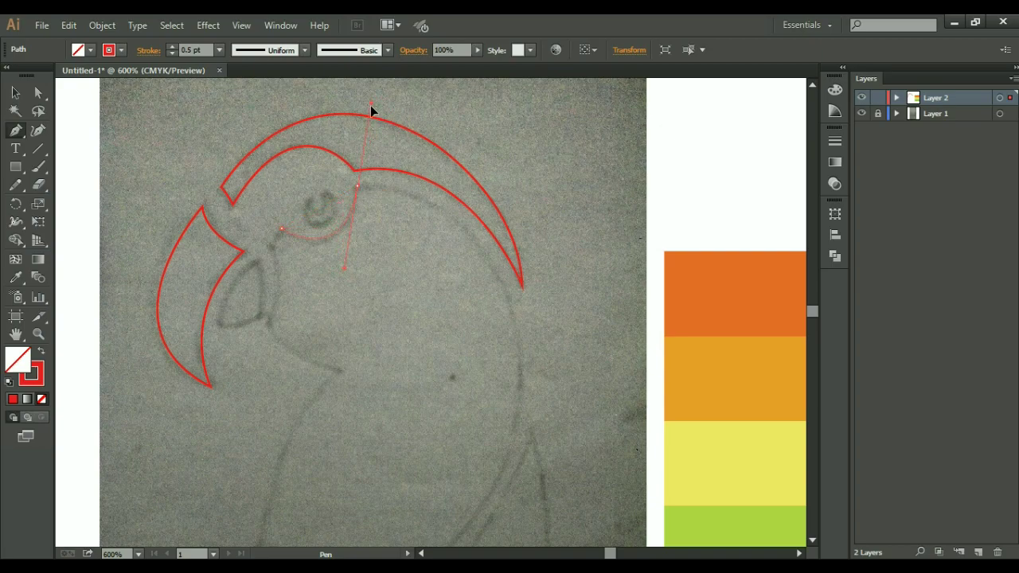
Trace the body outline from the eye down the back of the neck to the tail tip
left_click_drag(371, 110, 368, 109)
left_click(357, 188)
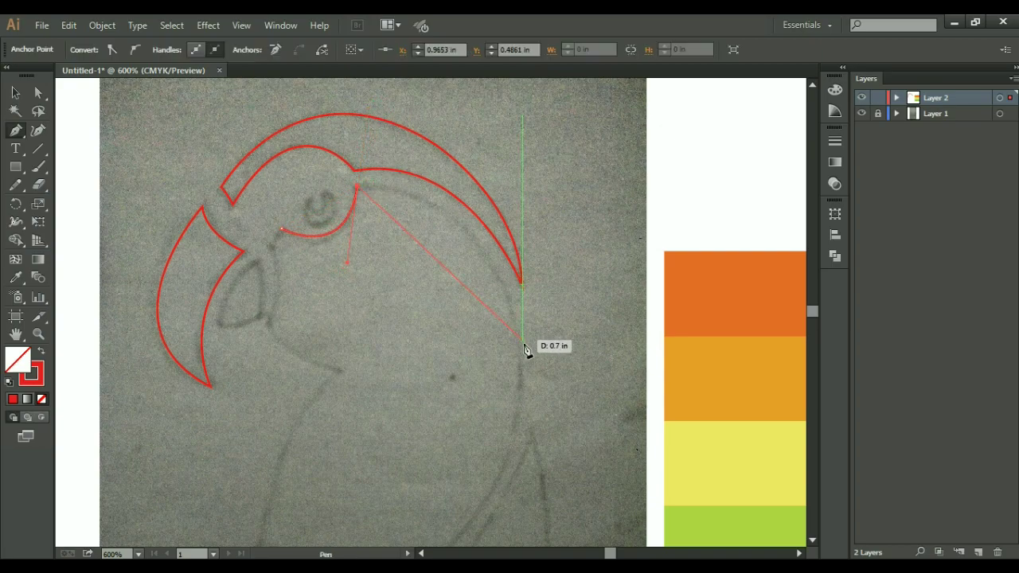
left_click_drag(519, 362, 535, 530)
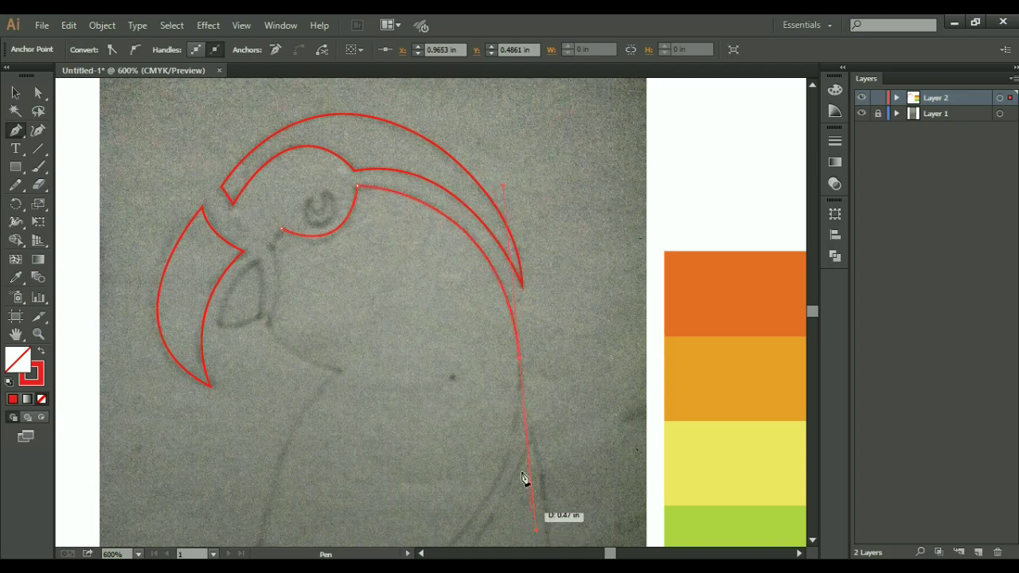
left_click_drag(477, 476, 441, 286)
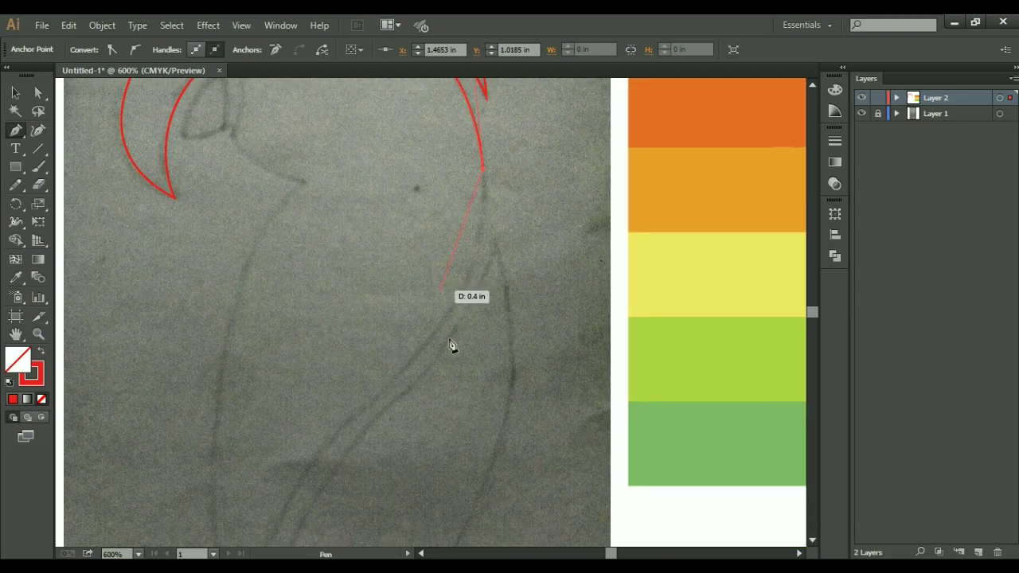
left_click_drag(364, 409, 255, 473)
left_click(364, 410)
left_click_drag(385, 493, 408, 277)
mouse_move(269, 422)
left_mouse_down()
mouse_move(283, 518)
mouse_move(240, 506)
left_mouse_up()
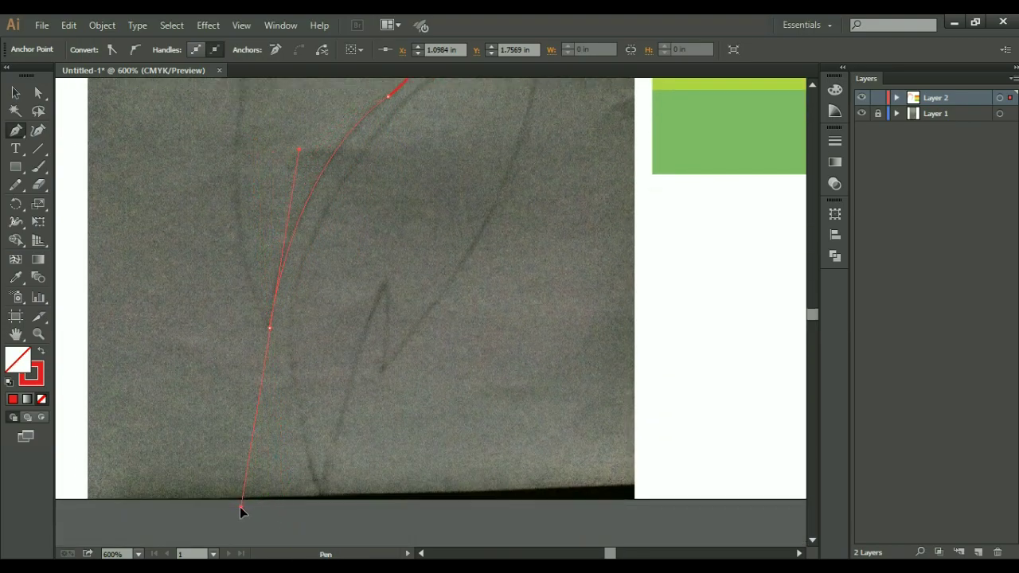
left_click(269, 327)
Curve the chest outline back up toward the throat to finish the body shape
left_click_drag(256, 228, 256, 498)
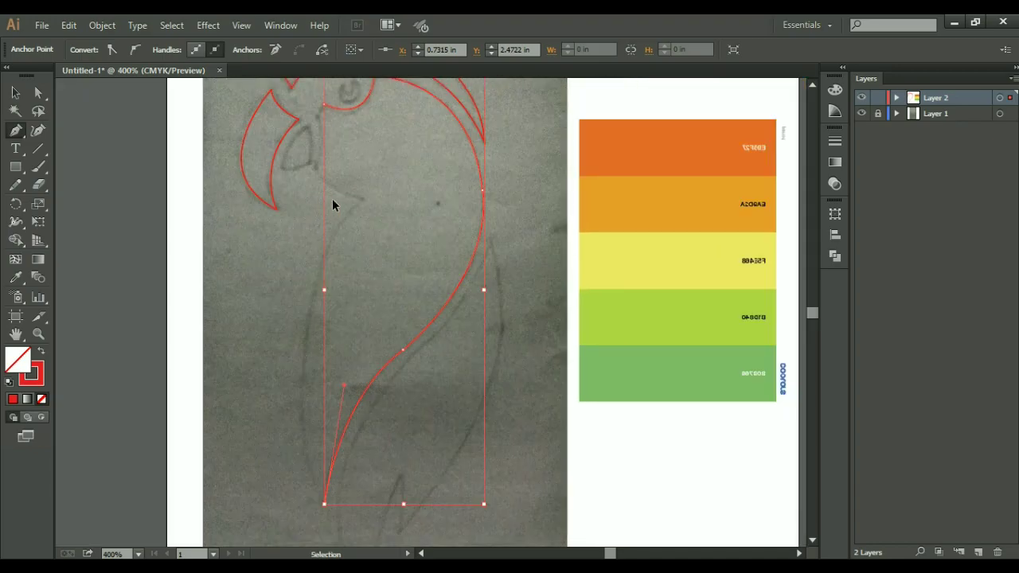
key("ctrl+minus")
mouse_move(384, 159)
left_mouse_down()
mouse_move(409, 369)
mouse_move(387, 247)
left_mouse_up()
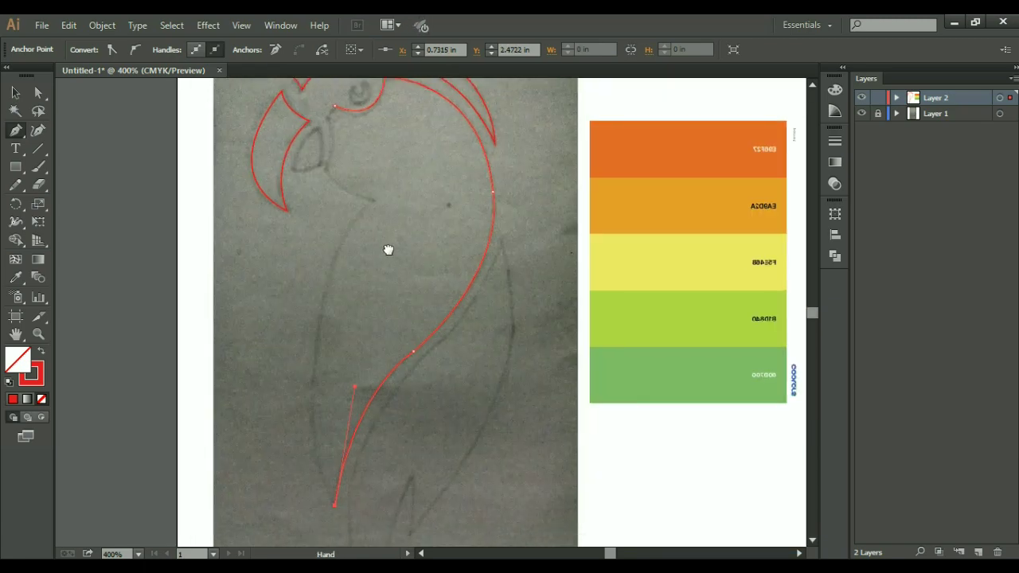
left_click_drag(368, 199, 446, 117)
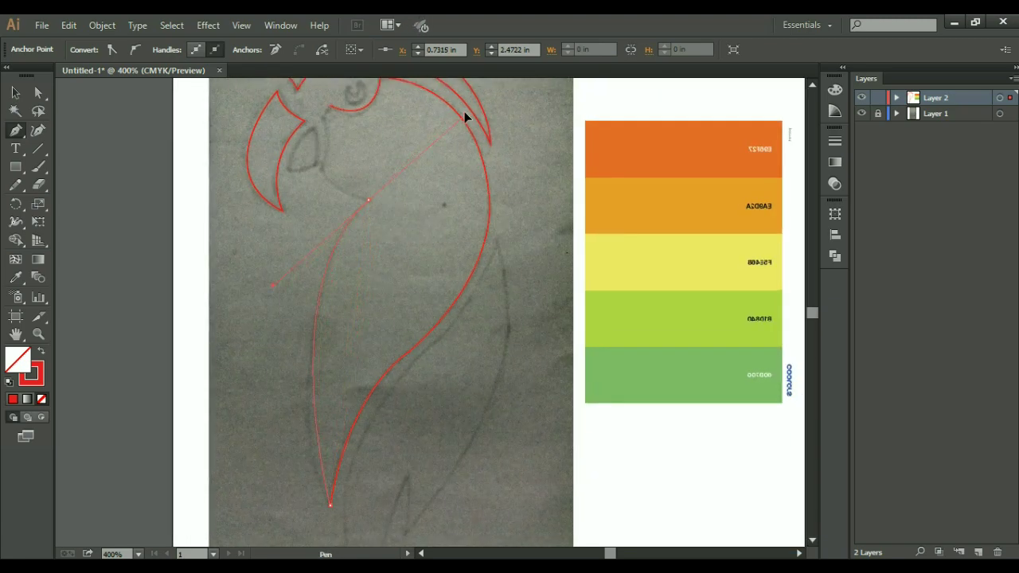
scroll(468, 96, "up", 1)
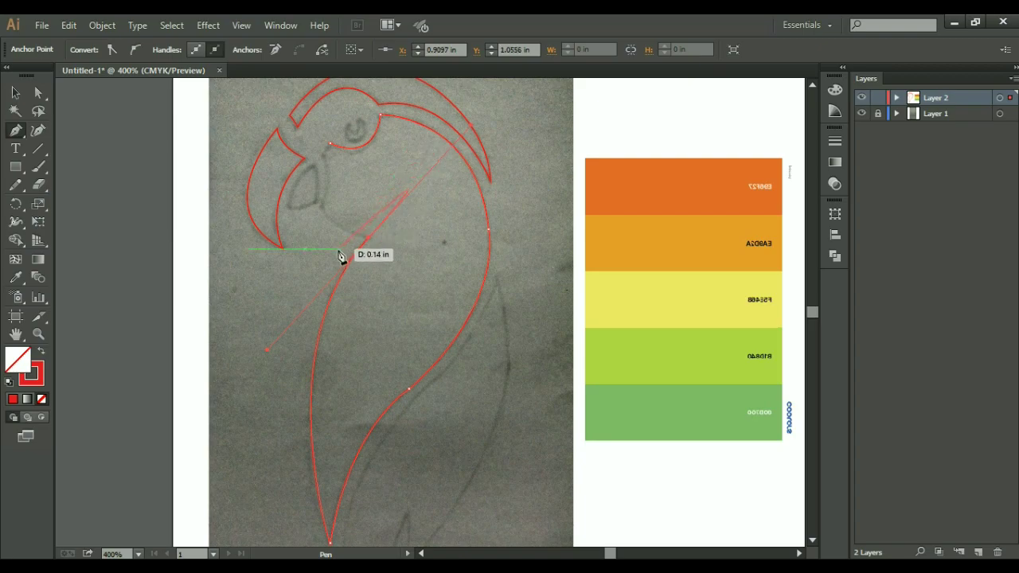
left_click(282, 374, "ctrl")
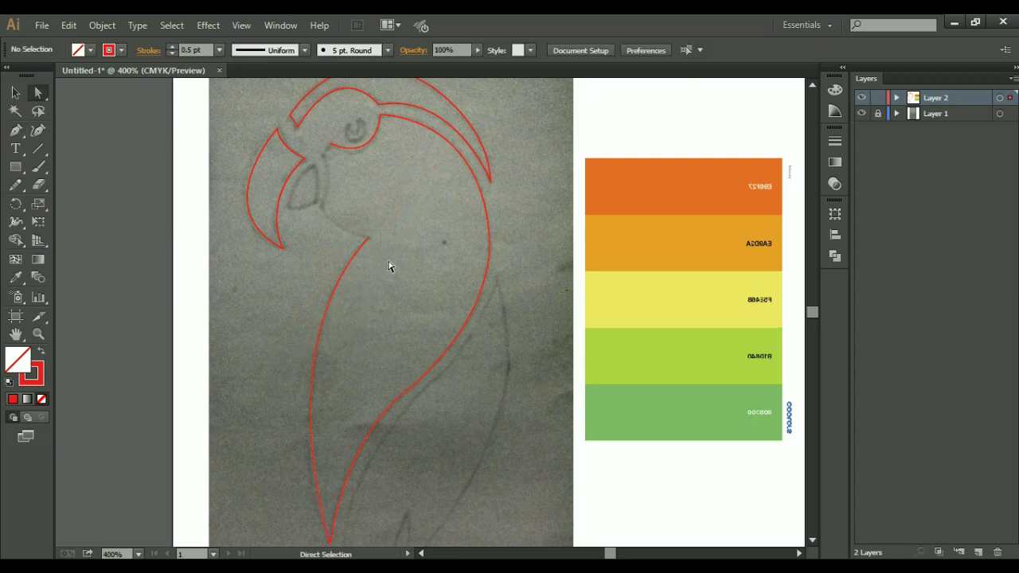
Adjust the throat anchor's handle and extend the outline up under the beak
left_click(369, 238)
mouse_move(273, 358)
left_mouse_down()
mouse_move(257, 357)
mouse_move(254, 372)
mouse_move(252, 364)
left_mouse_up()
key("p")
left_click_drag(369, 237, 323, 211)
left_click_drag(330, 144, 326, 163)
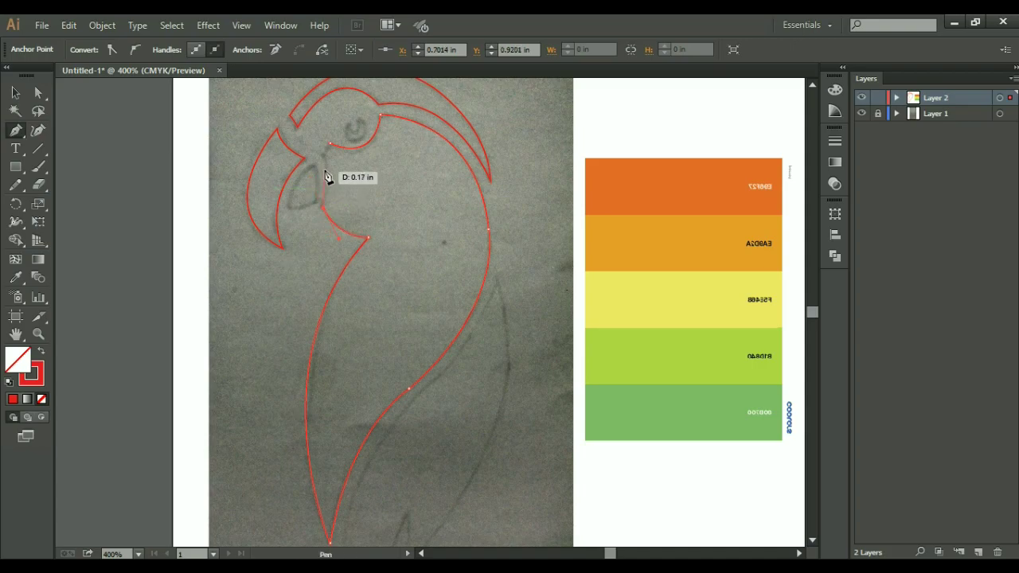
scroll(326, 163, "up", 3)
scroll(326, 183, "down", 1)
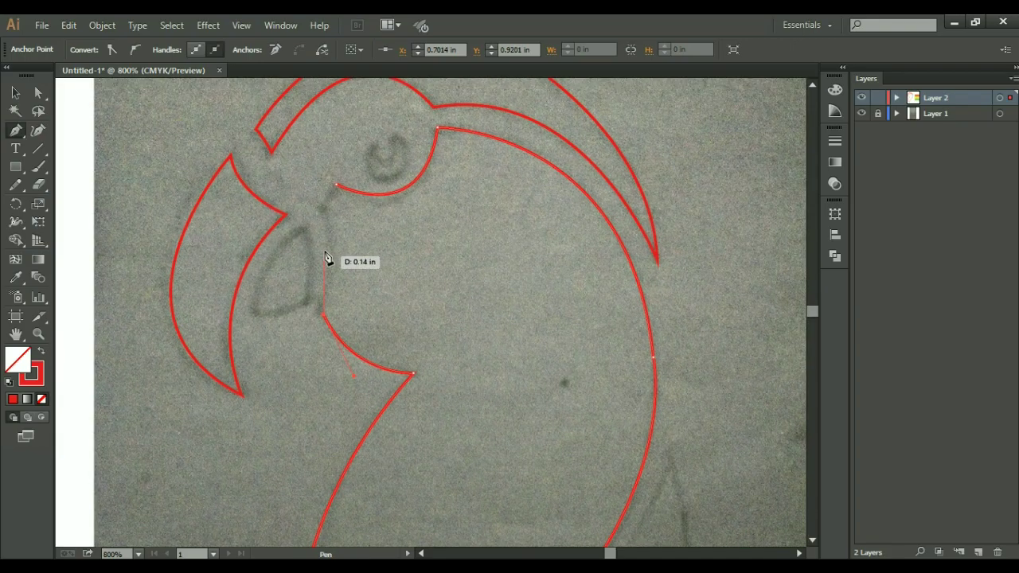
mouse_move(326, 215)
left_mouse_down()
mouse_move(309, 193)
mouse_move(323, 218)
mouse_move(340, 181)
left_mouse_up()
key("a")
left_click(412, 305)
left_click_drag(412, 305, 428, 308)
Trace the small triangular beak opening as a new path from the throat, then deselect
key("p")
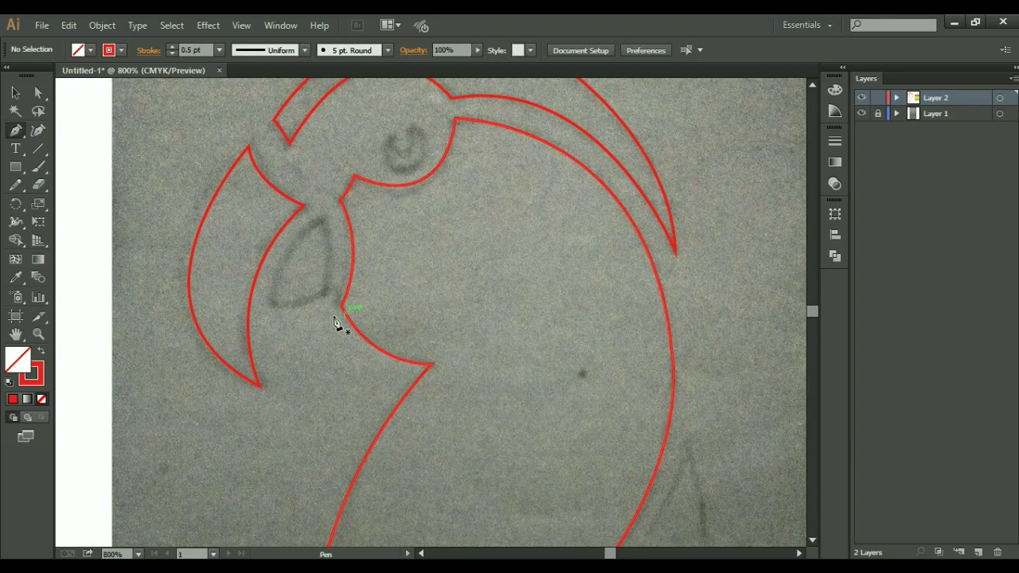
left_click(323, 220)
mouse_move(273, 304)
left_mouse_down()
mouse_move(282, 307)
mouse_move(274, 317)
mouse_move(330, 296)
left_mouse_up()
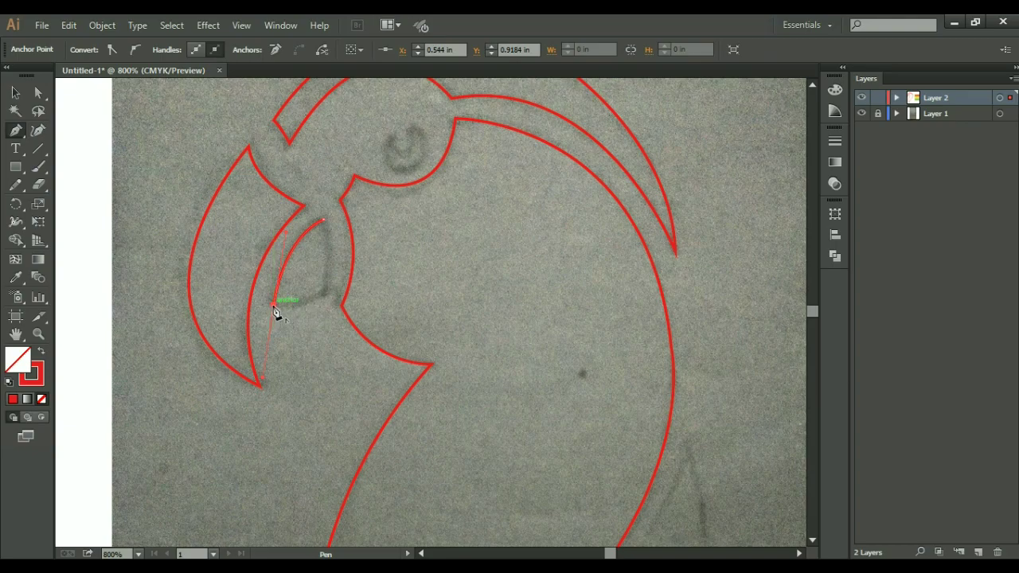
left_click_drag(328, 297, 325, 167)
key("a")
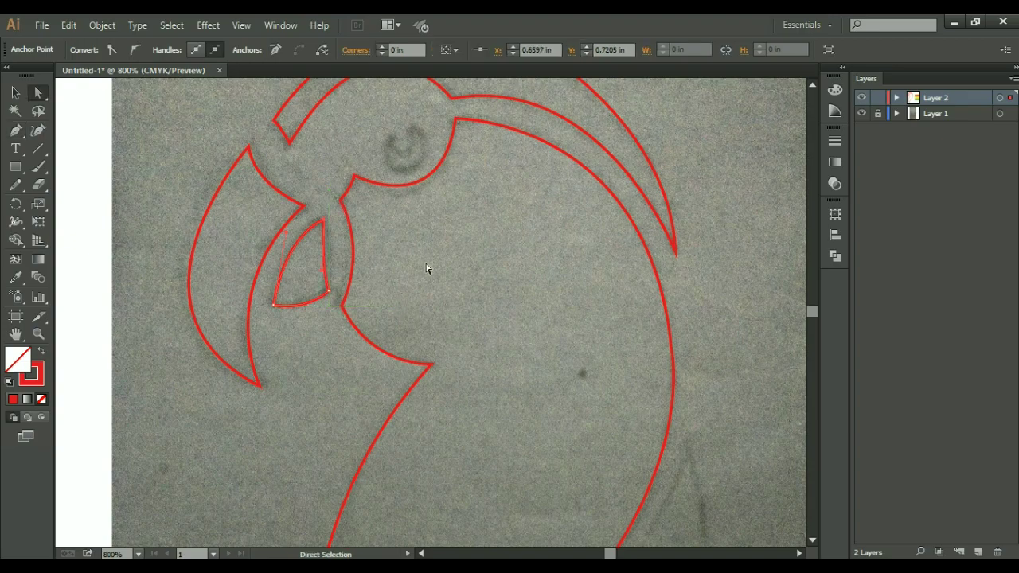
left_click(450, 288)
left_click_drag(454, 291, 393, 299)
left_click_drag(366, 374, 371, 292)
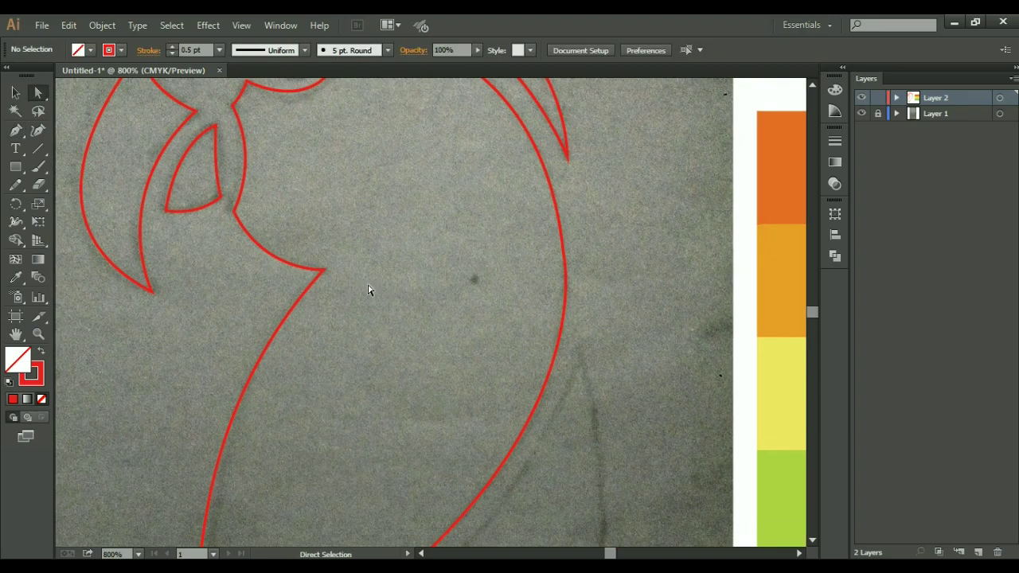
Start the wing outline at its top point, undoing a badly curved first segment
key("ctrl+minus")
mouse_move(441, 378)
left_mouse_down()
mouse_move(397, 278)
mouse_move(403, 243)
left_mouse_up()
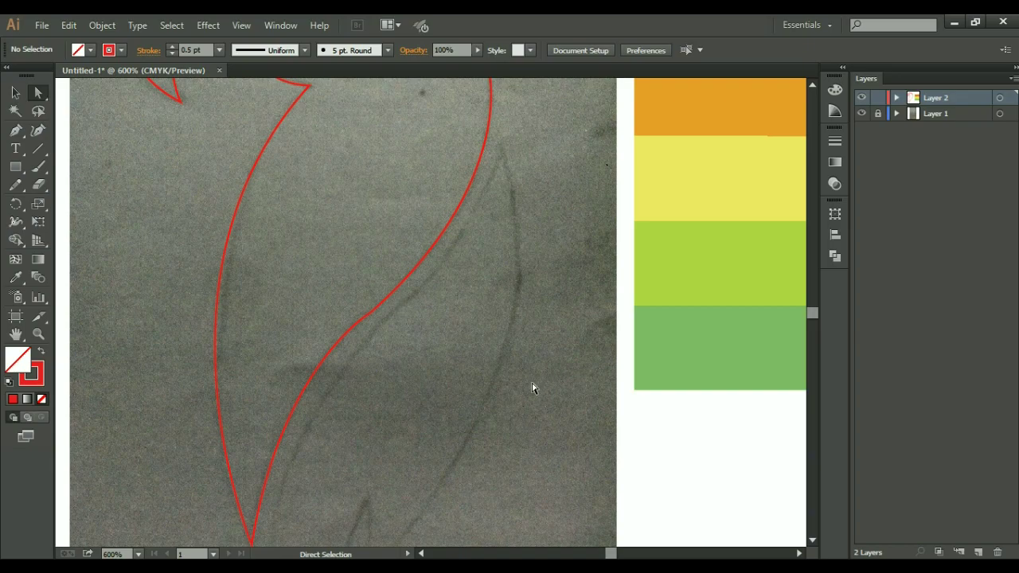
left_click_drag(490, 309, 446, 336)
key("p")
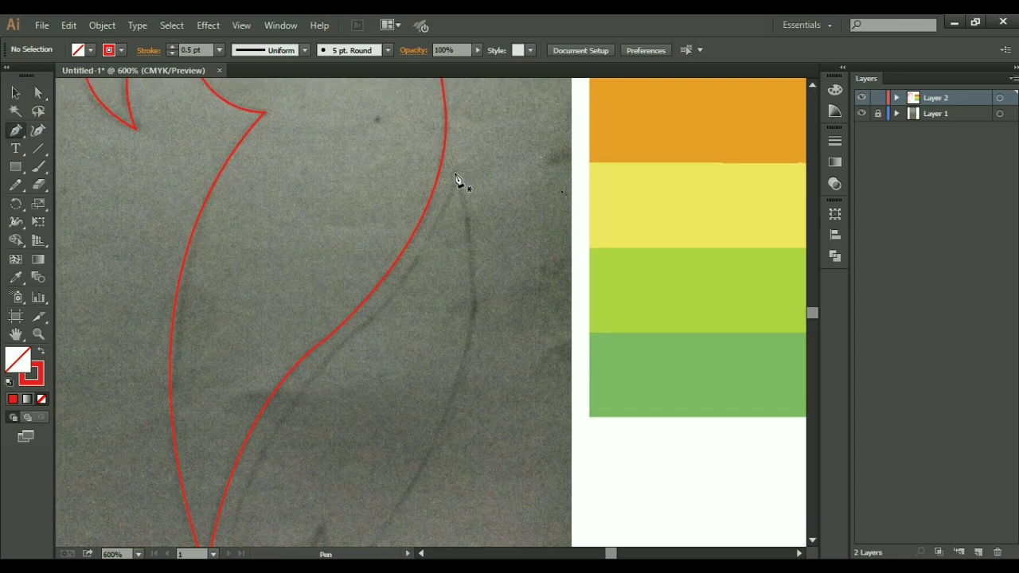
left_click(452, 173)
key("ctrl+minus")
scroll(446, 390, "down", 2)
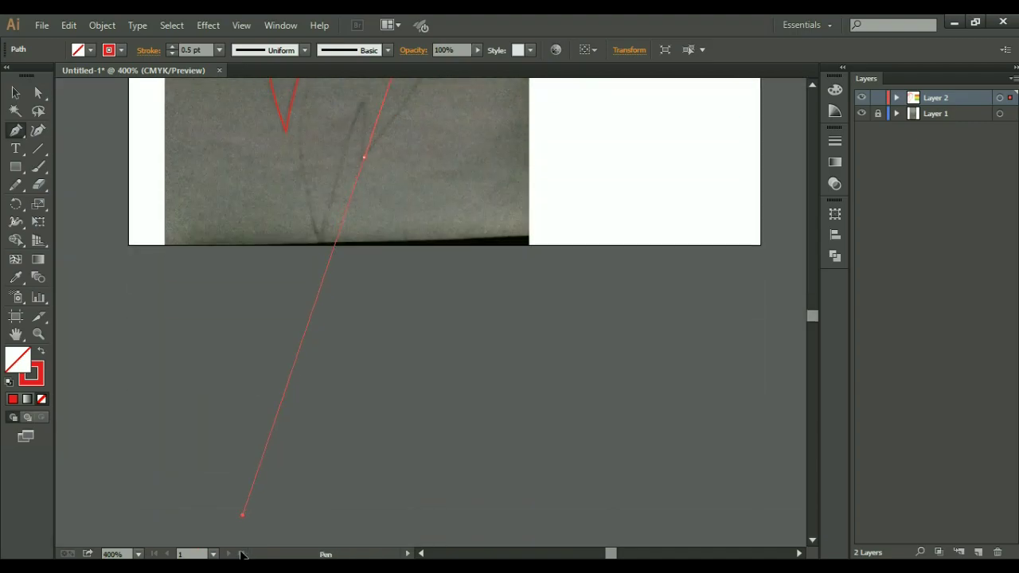
left_click_drag(244, 545, 243, 522)
scroll(313, 228, "up", 5)
key("ctrl+z")
key("ctrl+z")
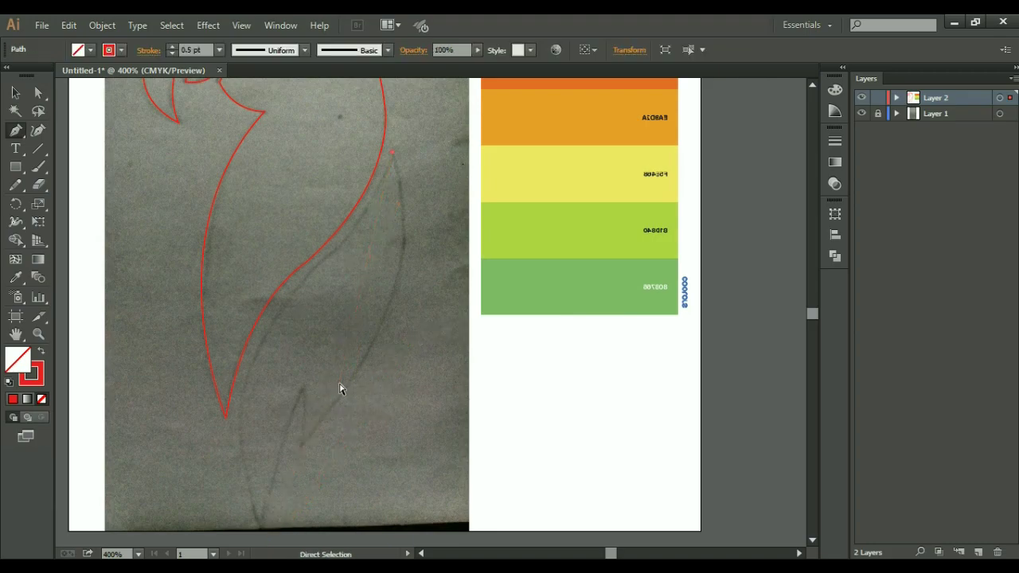
key("ctrl+minus")
Draw the tail notch, a sharp tail tip, and the inner wing edge back up
left_click_drag(333, 410, 255, 480)
left_click_drag(223, 515, 216, 523)
left_click_drag(333, 410, 343, 371)
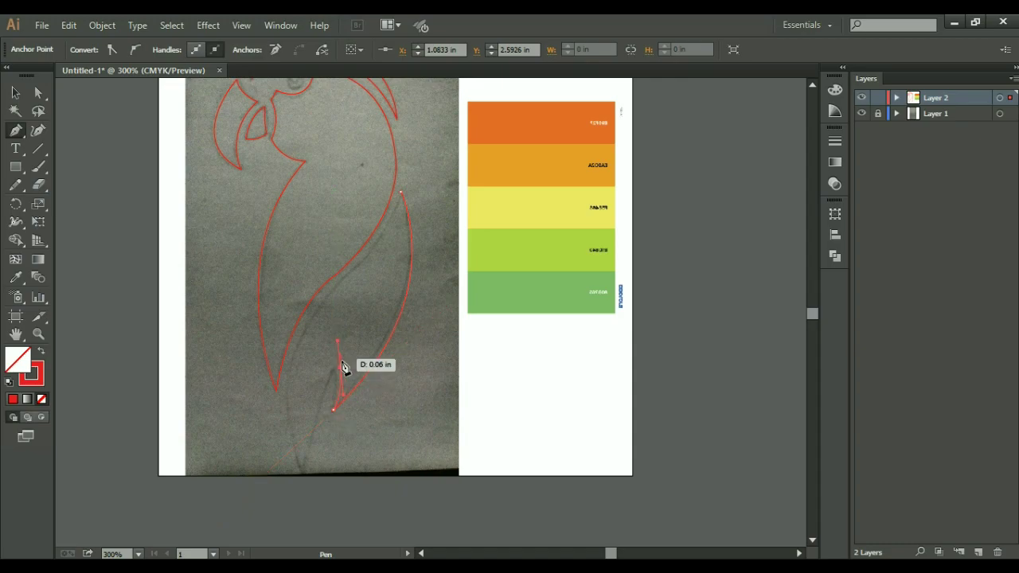
left_click_drag(309, 473, 318, 504)
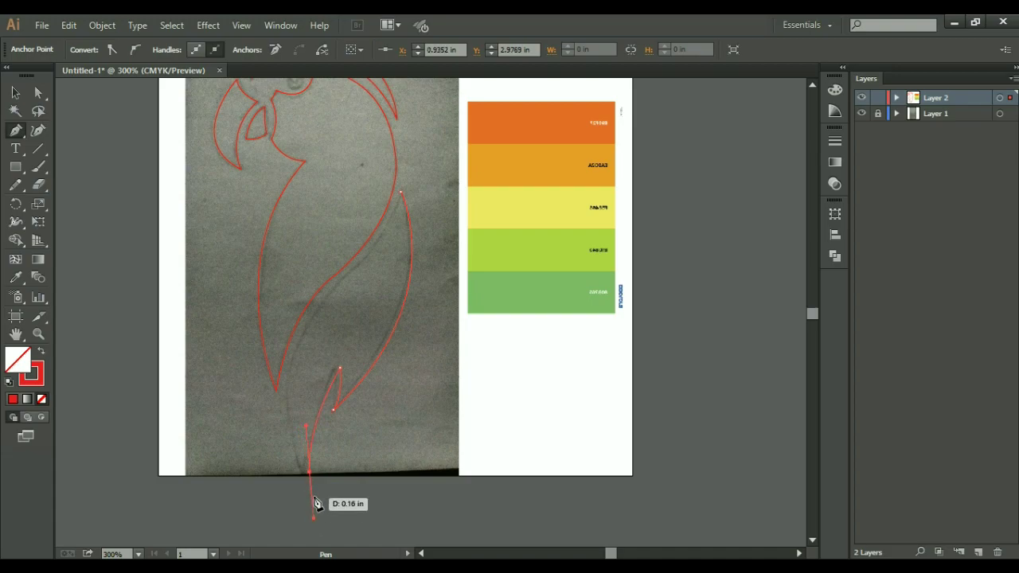
left_click_drag(318, 504, 341, 390)
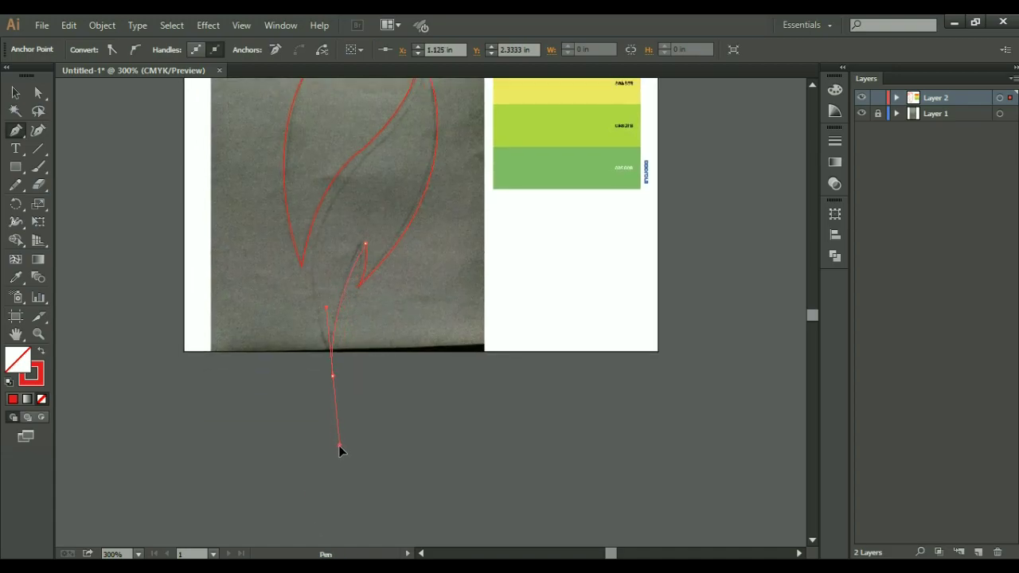
left_click(333, 375)
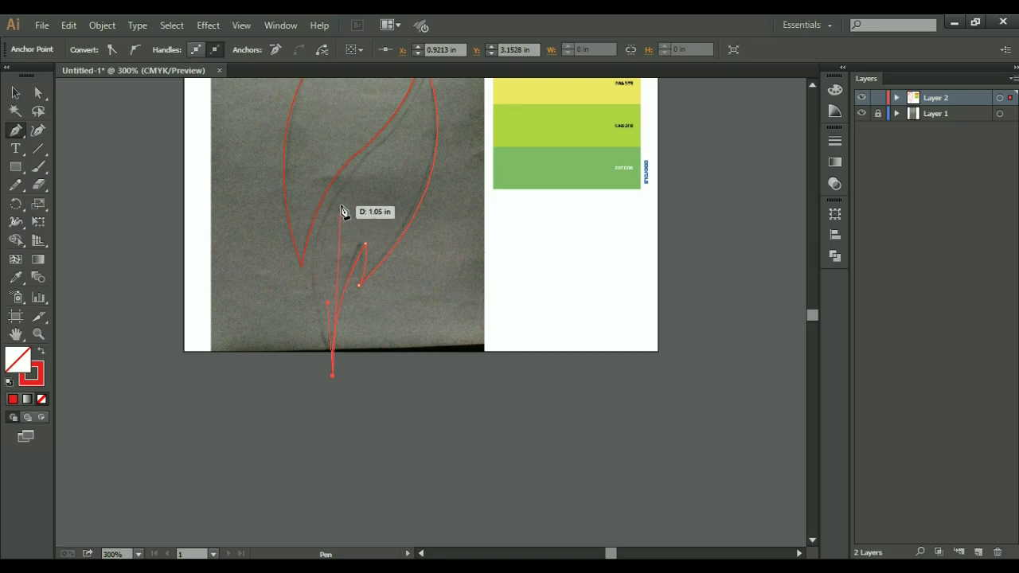
left_click_drag(337, 194, 398, 107)
mouse_move(382, 145)
left_mouse_down()
mouse_move(337, 288)
mouse_move(384, 219)
left_mouse_up()
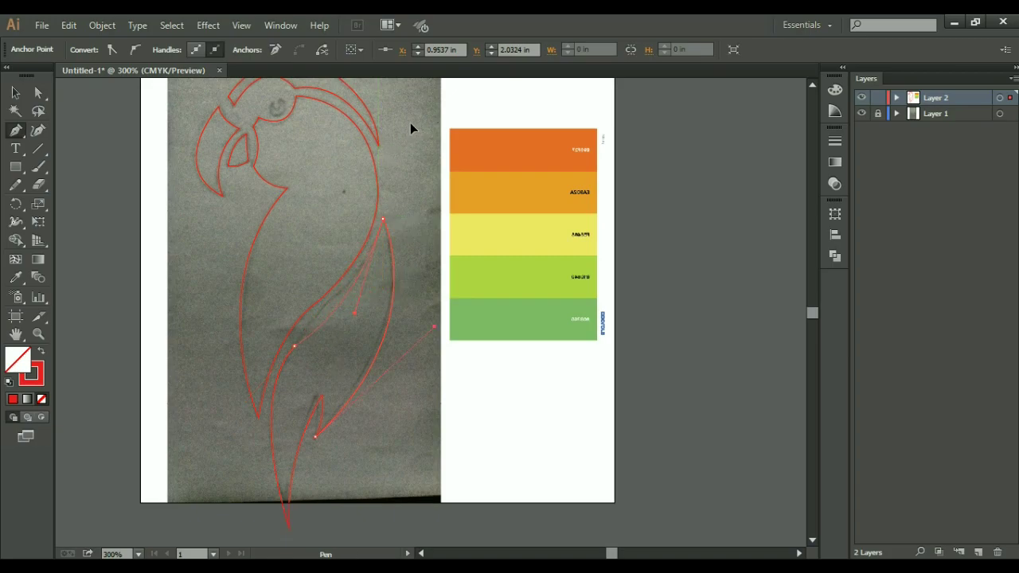
Reshape the lower inner wing curve with Direct Selection and check the body and wing outlines
key("a")
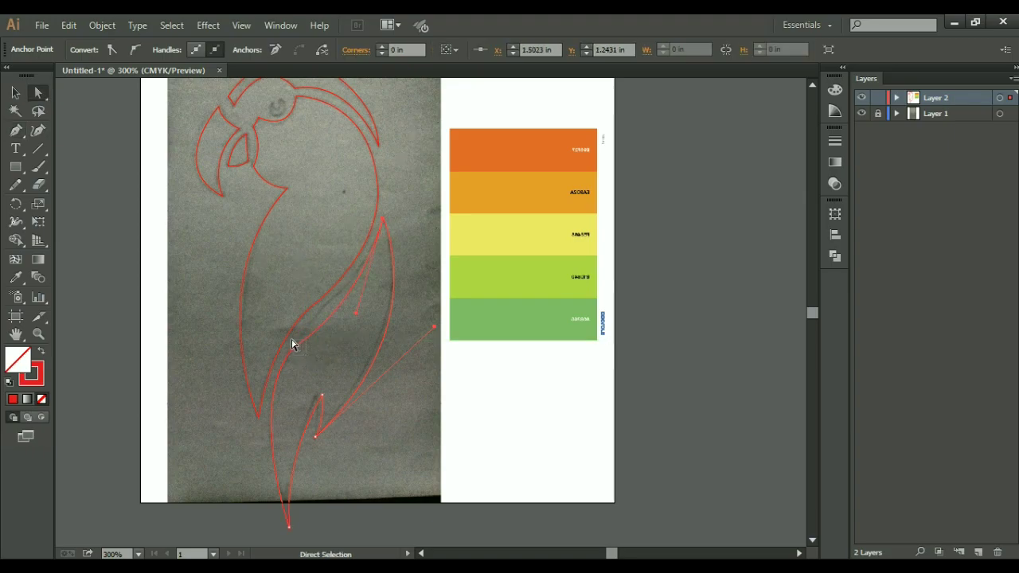
left_click(299, 353)
left_click_drag(308, 362, 483, 457)
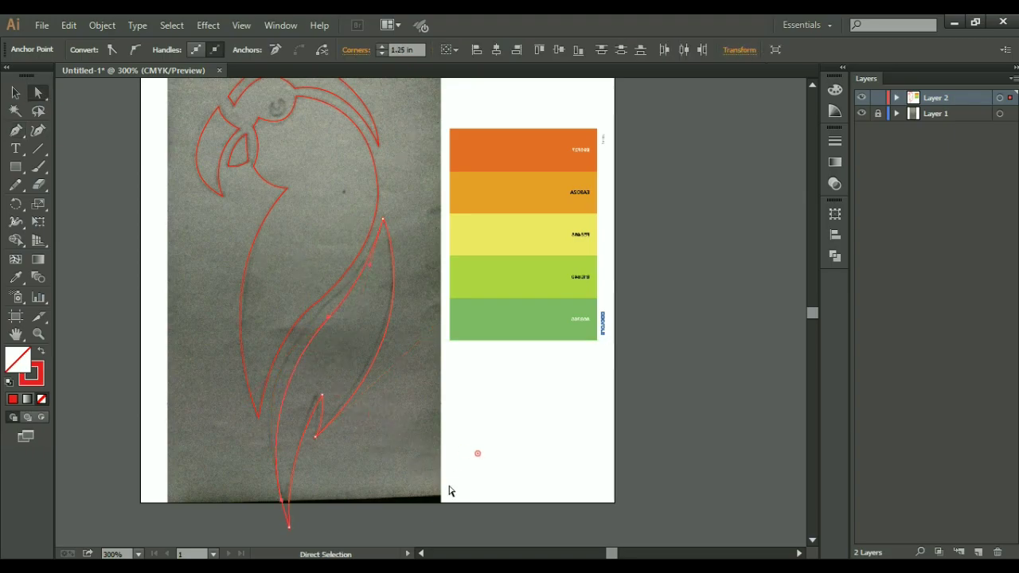
left_click_drag(302, 359, 330, 383)
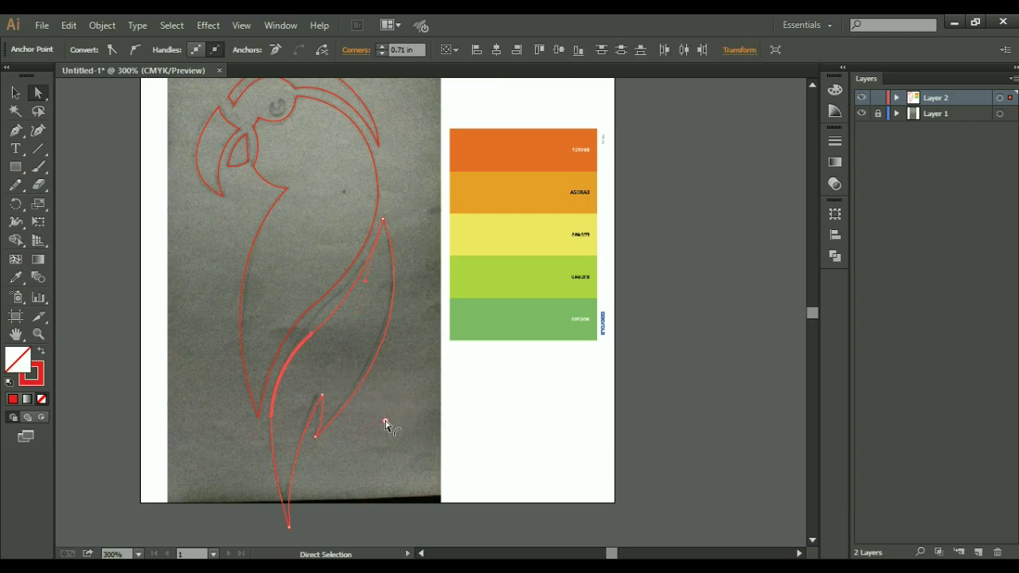
left_click(374, 391)
scroll(116, 195, "up", 1)
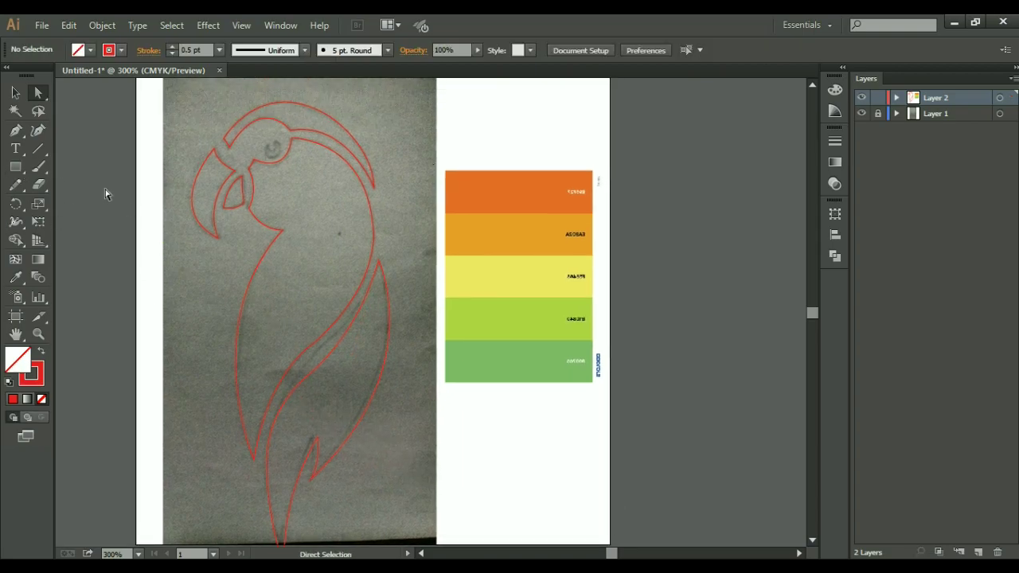
left_click(15, 93)
left_click(370, 352)
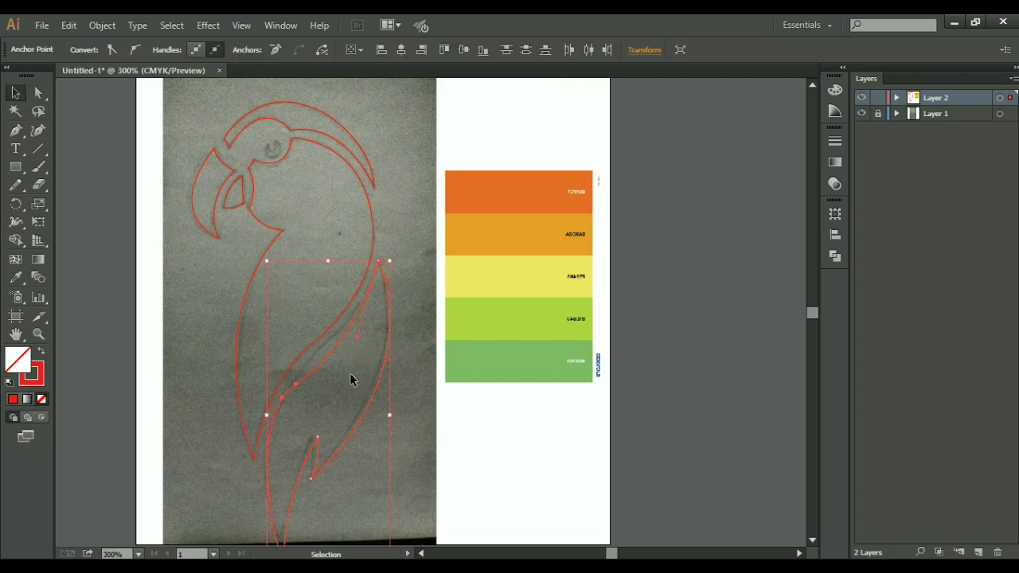
left_click(390, 408)
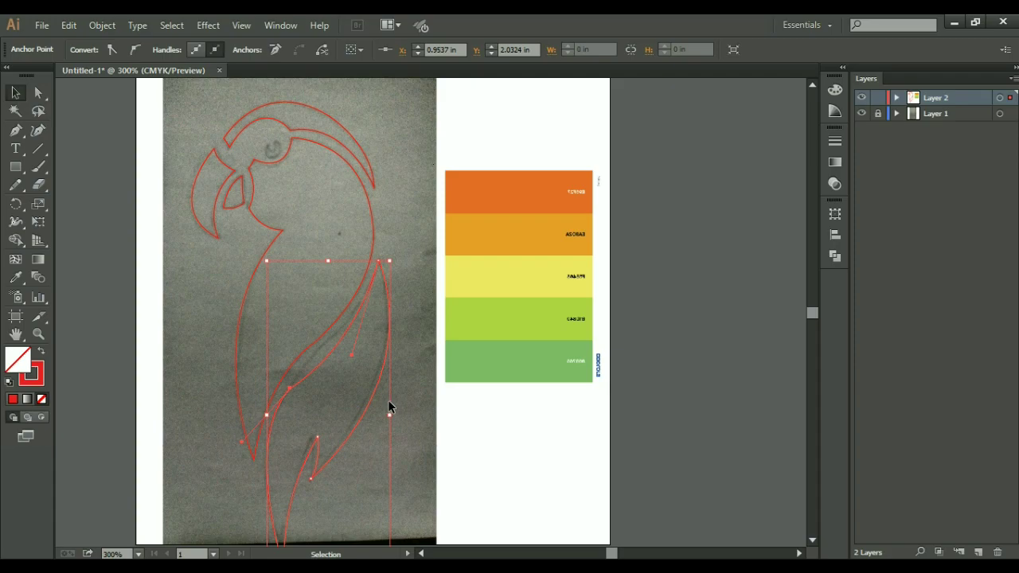
key("a")
left_click(405, 412)
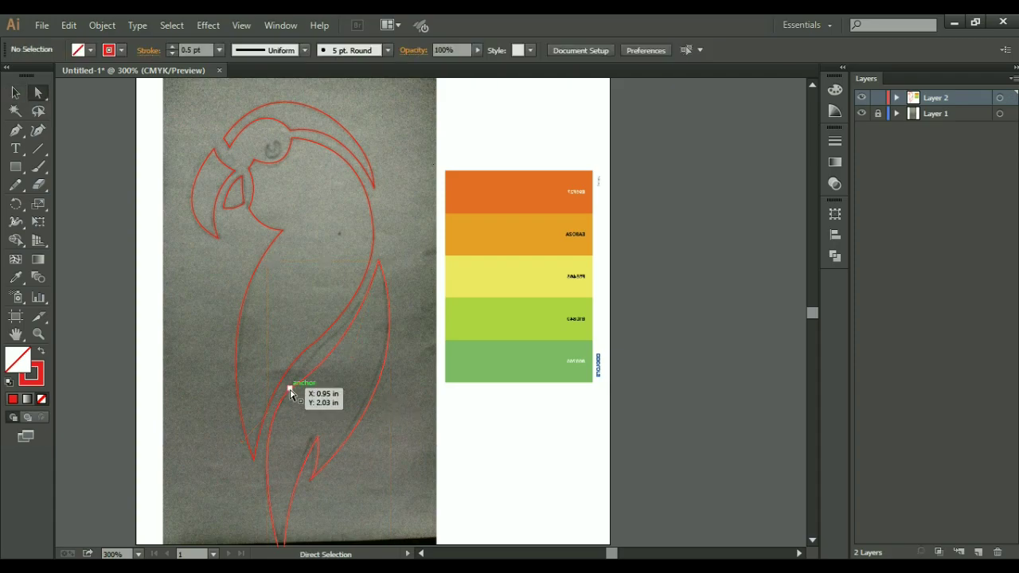
left_click(299, 398)
left_click_drag(12, 188, 80, 201)
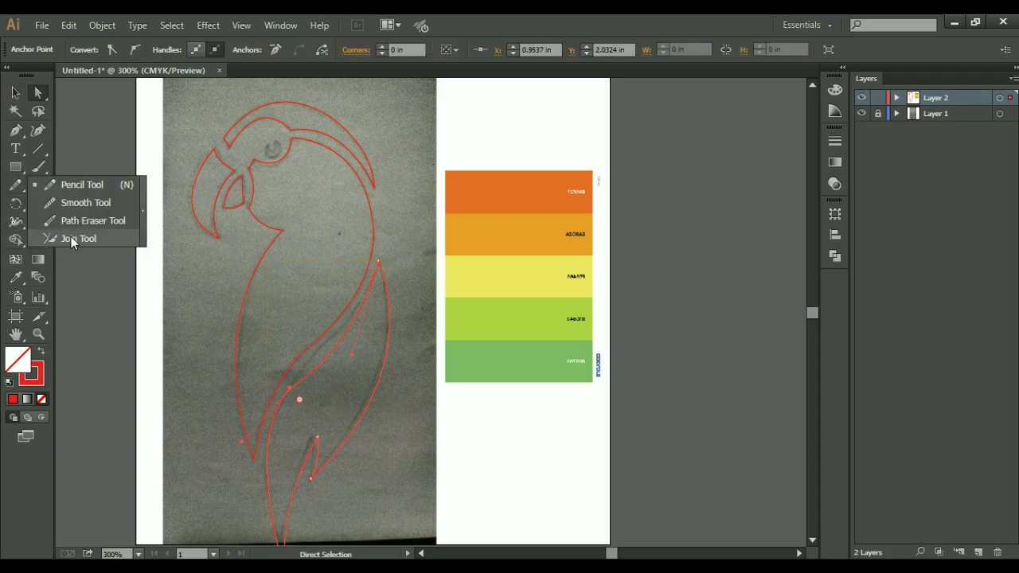
Smooth the wing's lower curve and the body outline's curves with the Smooth Tool
left_click_drag(276, 427, 301, 374)
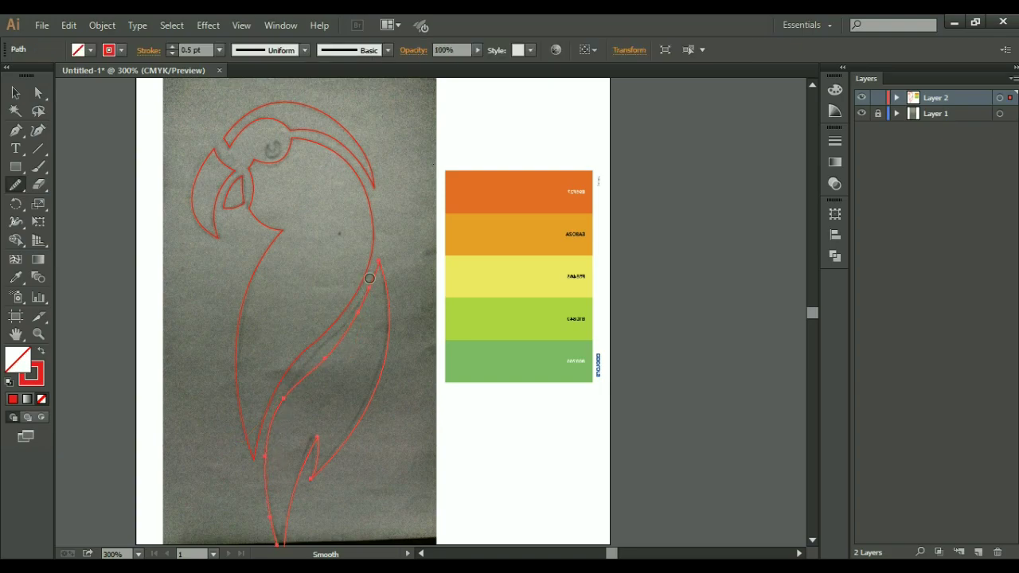
key("a")
left_click(305, 331)
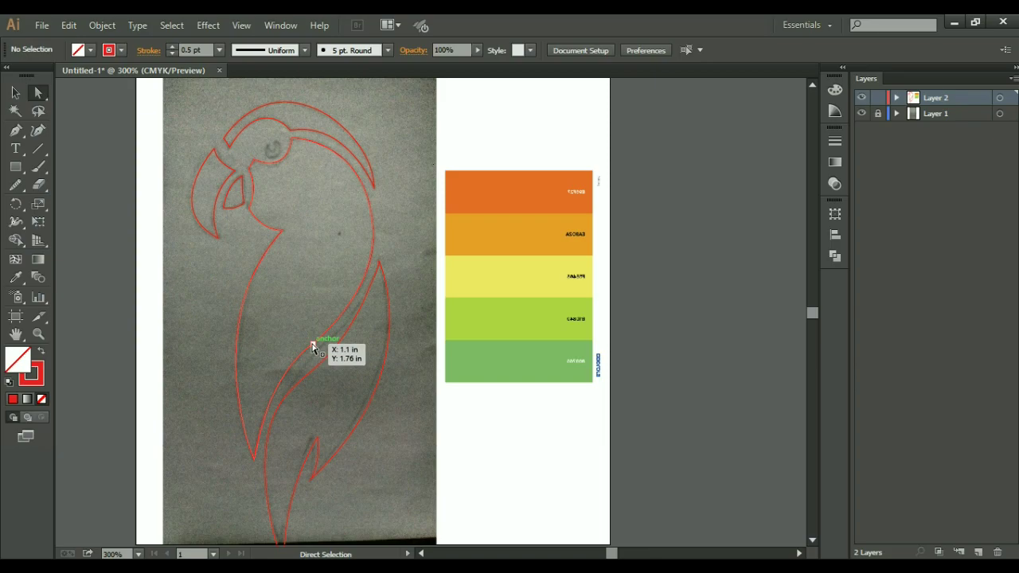
left_click(16, 184)
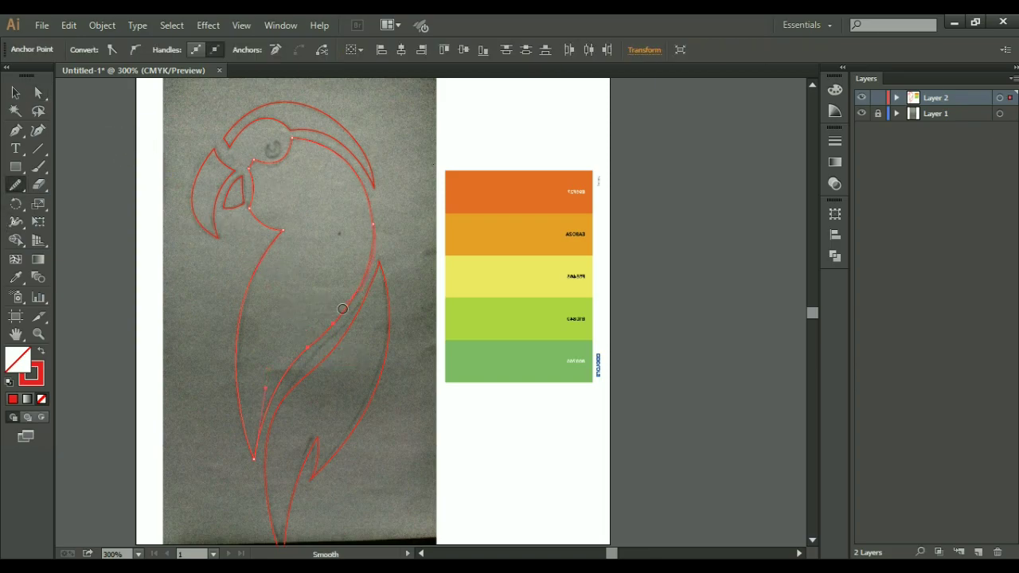
left_click_drag(347, 302, 321, 328)
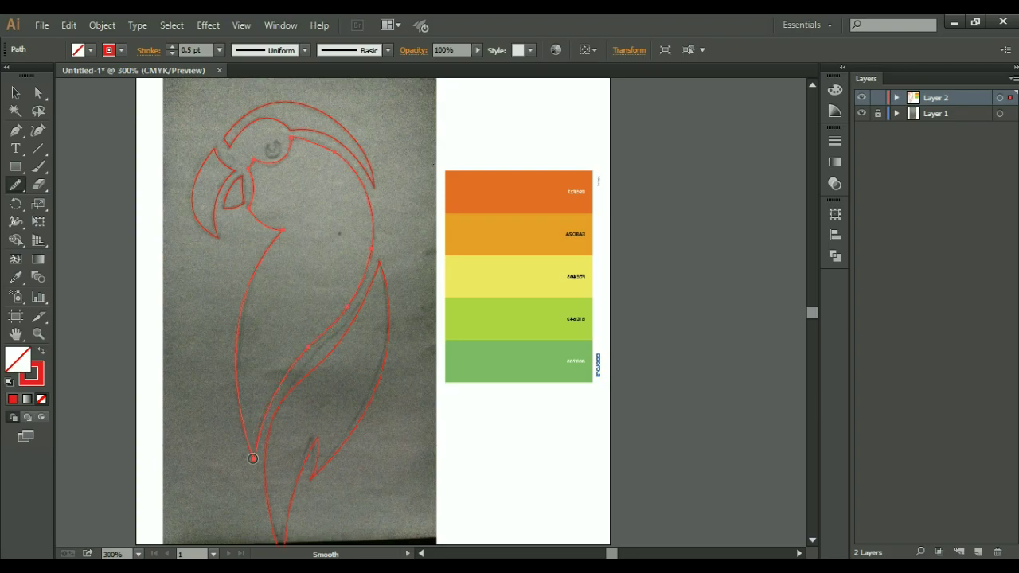
key("a")
left_click(225, 280)
left_click_drag(223, 279, 200, 291)
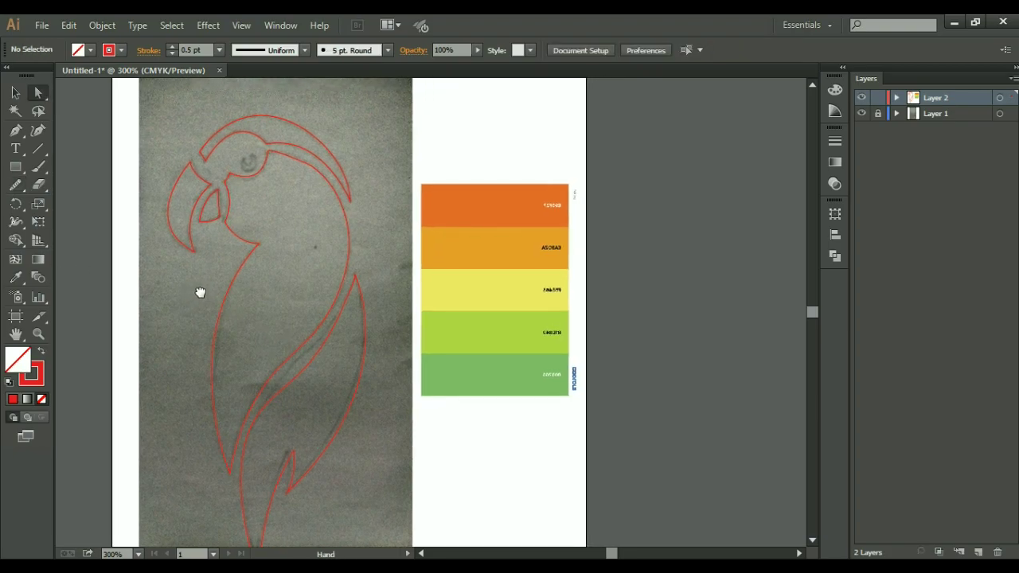
left_click(15, 93)
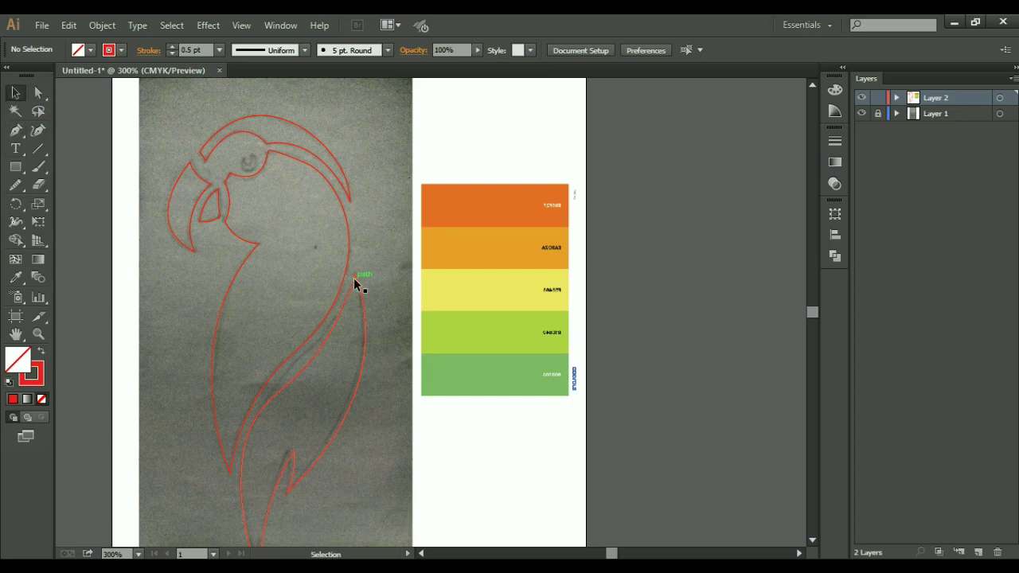
Nudge the wing outline three steps up and three steps right
left_click(354, 276)
key("Right")
key("Right")
key("Up")
key("Up")
key("Right")
key("Right")
key("Up")
key("Up")
key("Right")
key("Right")
key("Up")
key("Up")
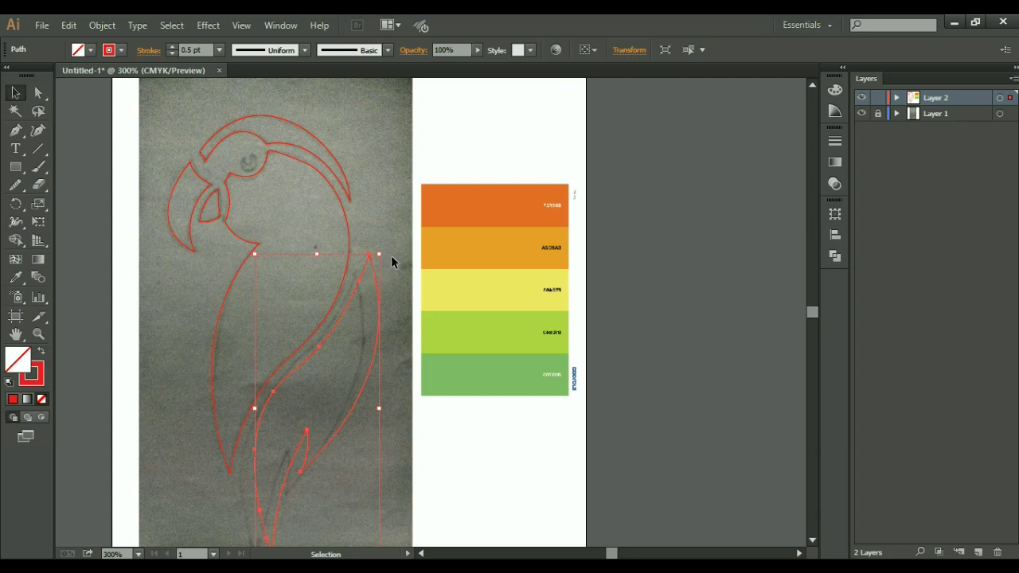
left_click(403, 235)
Zoom in on the eye and draw the rising side of its crescent outline
mouse_move(405, 194)
left_mouse_down()
mouse_move(405, 145)
mouse_move(405, 200)
left_mouse_up()
scroll(339, 256, "up", 3)
mouse_move(339, 256)
left_mouse_down()
mouse_move(379, 303)
mouse_move(351, 300)
mouse_move(373, 273)
mouse_move(401, 322)
mouse_move(420, 308)
mouse_move(409, 325)
left_mouse_up()
key("p")
left_click_drag(395, 261, 396, 269)
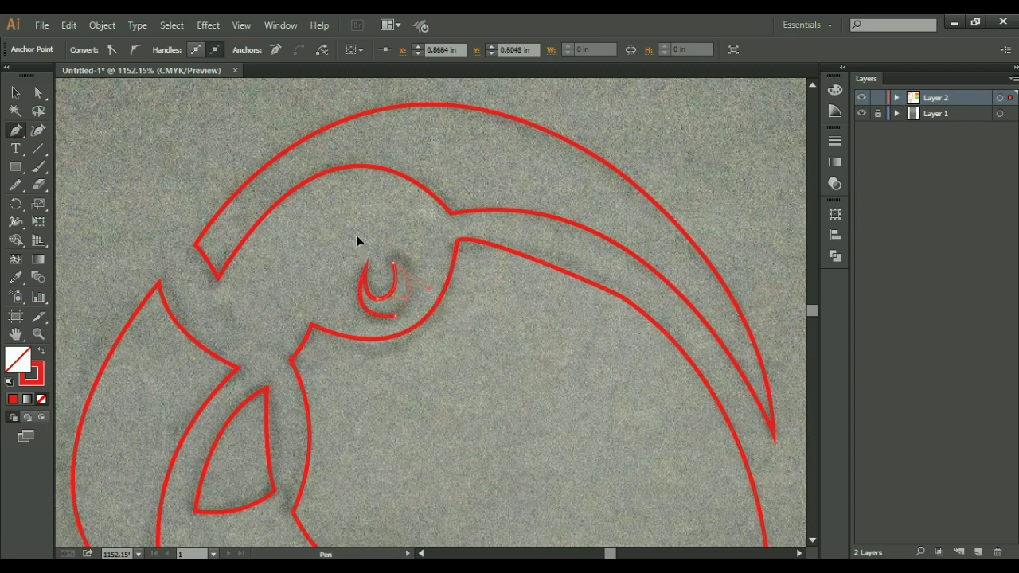
Tilt the eye shape slightly counter-clockwise, shift it into the socket, then fit the artboard
left_click(16, 93)
key("a")
left_click(389, 316)
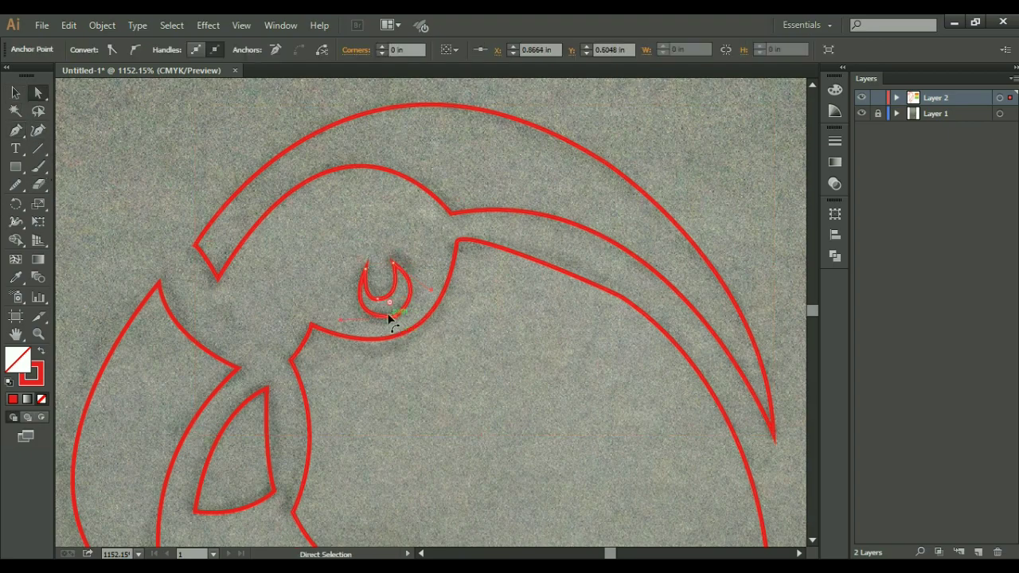
left_click(353, 247)
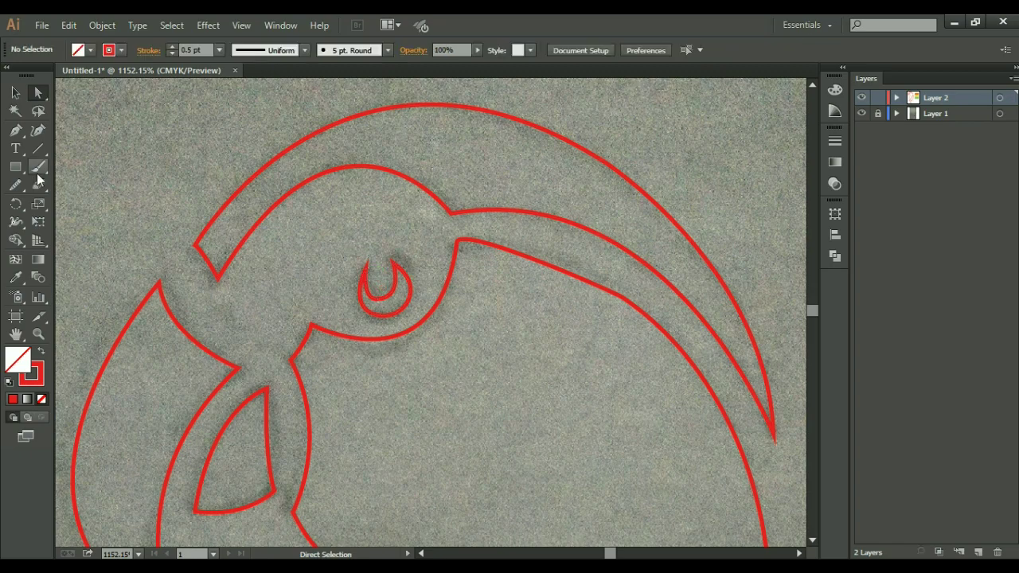
left_click(388, 294)
left_click_drag(411, 257, 405, 259)
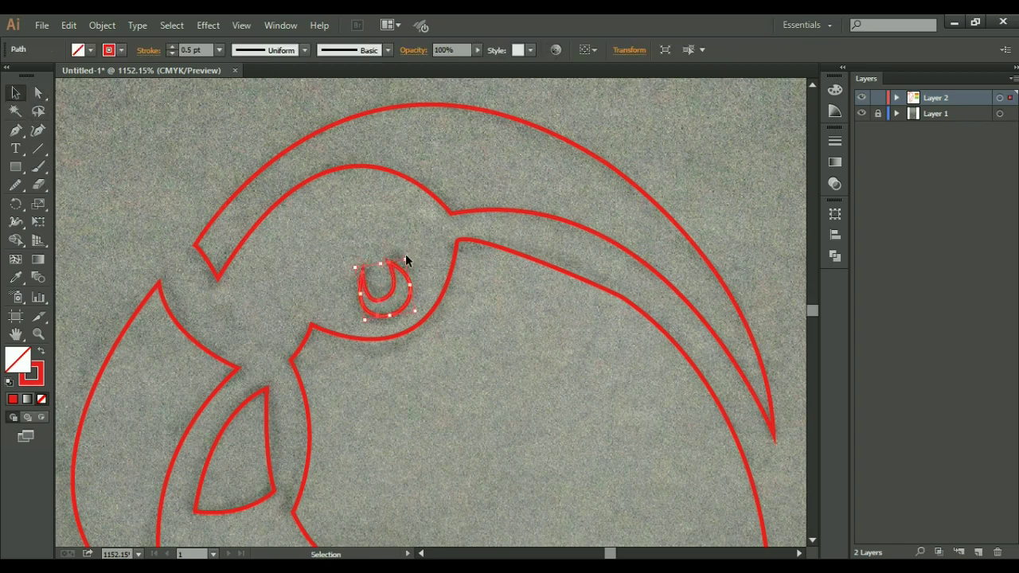
key("Up")
key("Left")
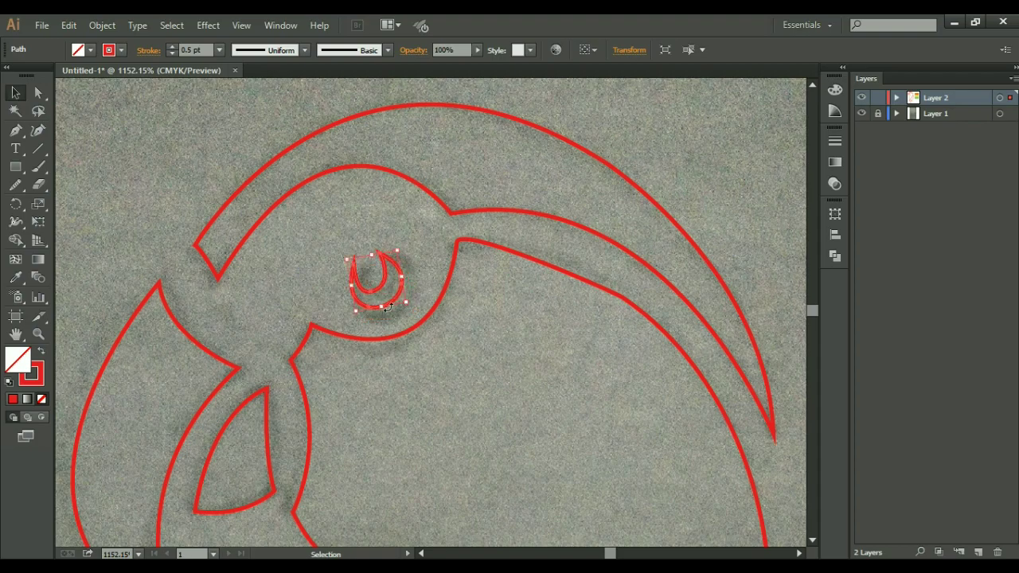
left_click_drag(379, 292, 383, 292)
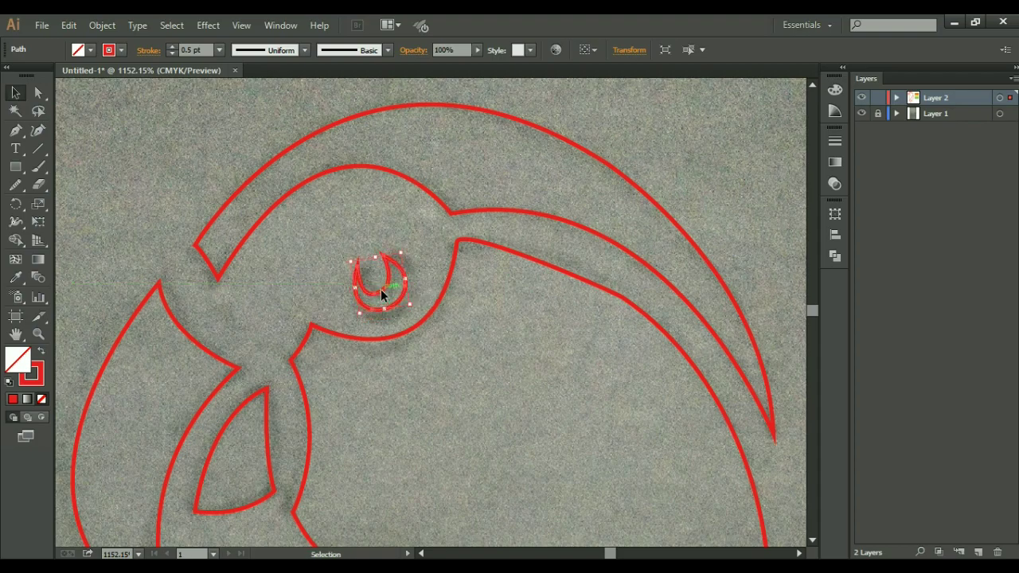
left_click(350, 251)
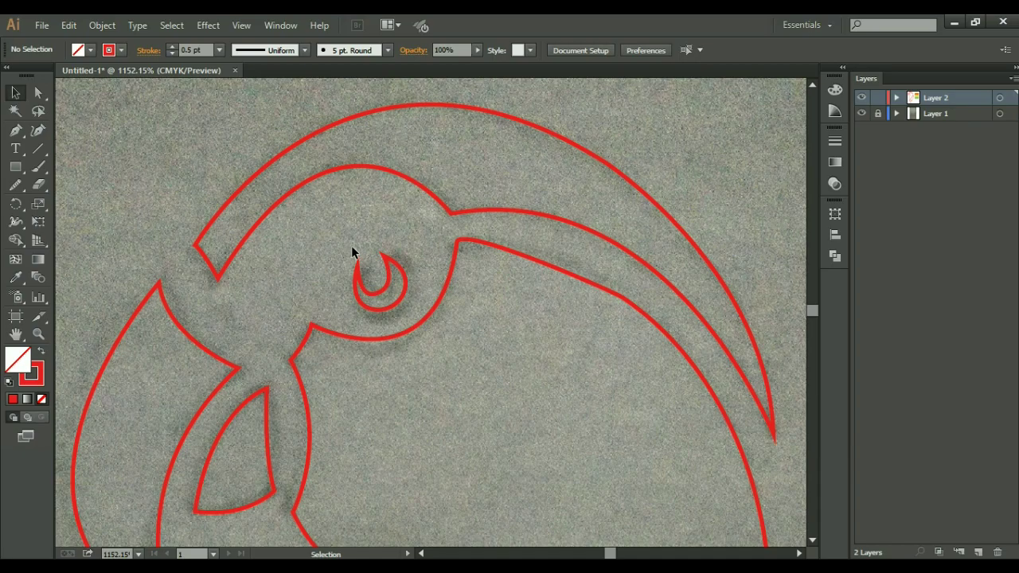
key("ctrl+0")
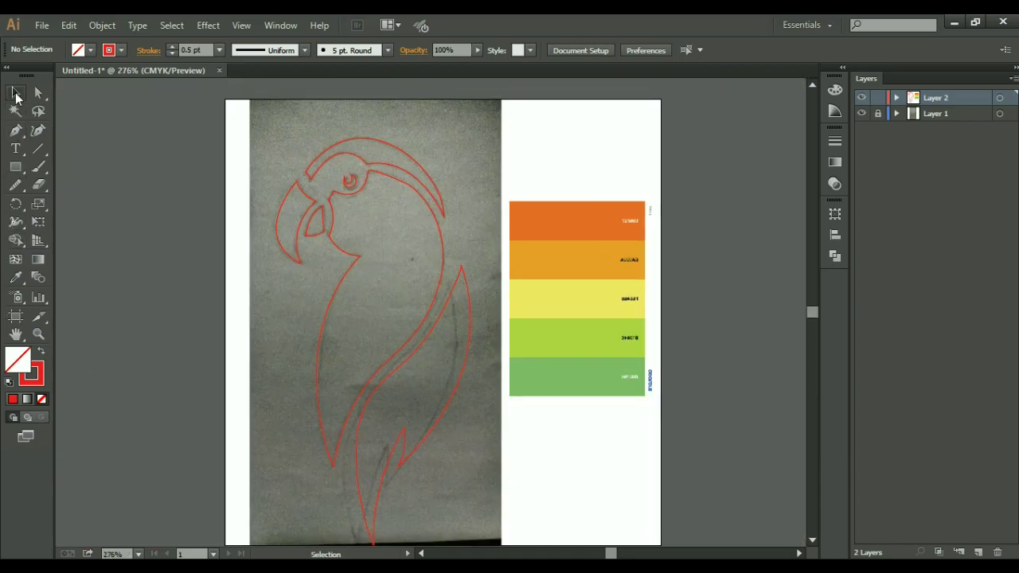
Select the whole parrot outline and set its stroke weight to 0.2 pt
left_click_drag(233, 123, 466, 481)
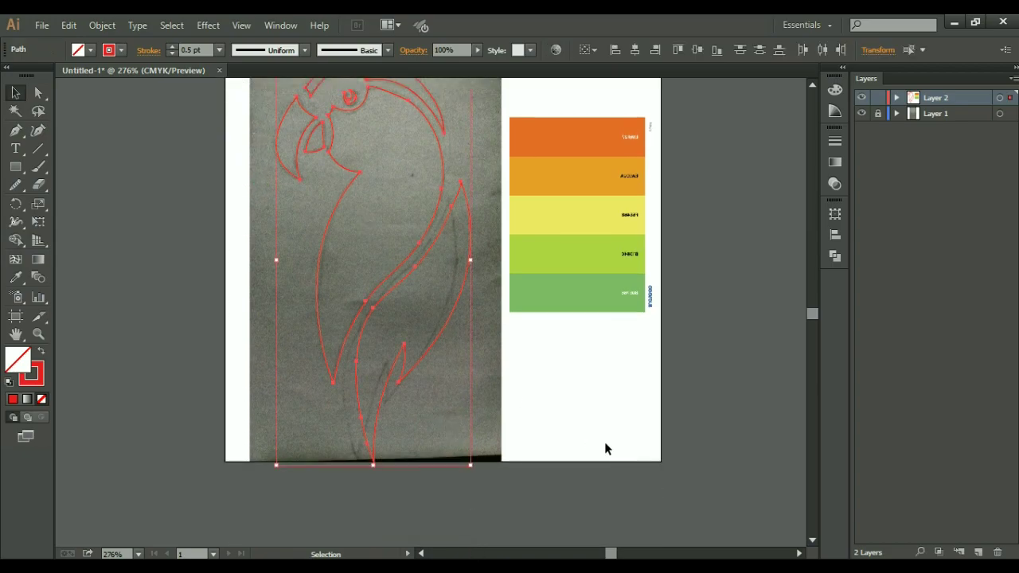
scroll(593, 437, "up", 3)
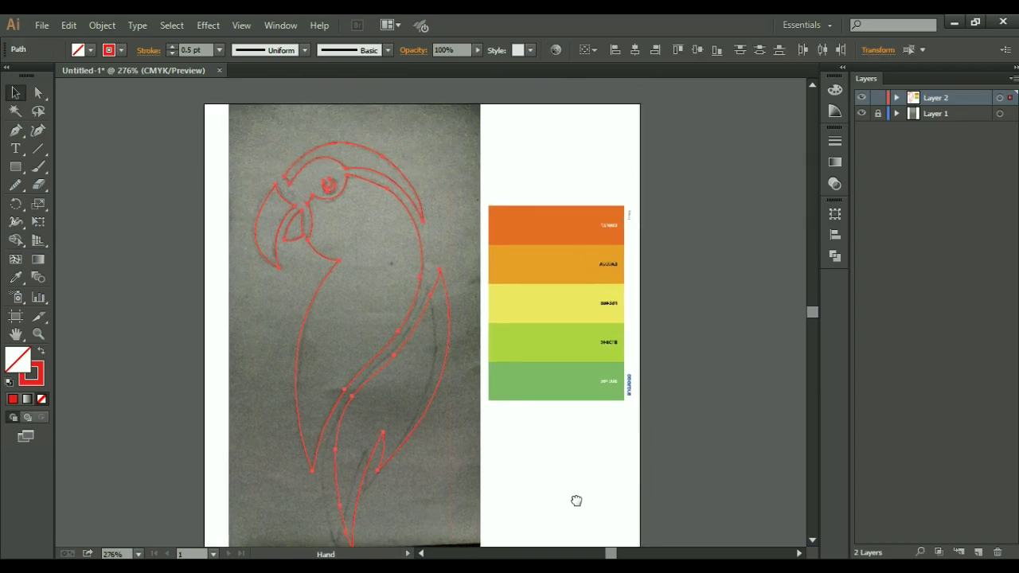
left_click(202, 49)
type("2")
key("Return")
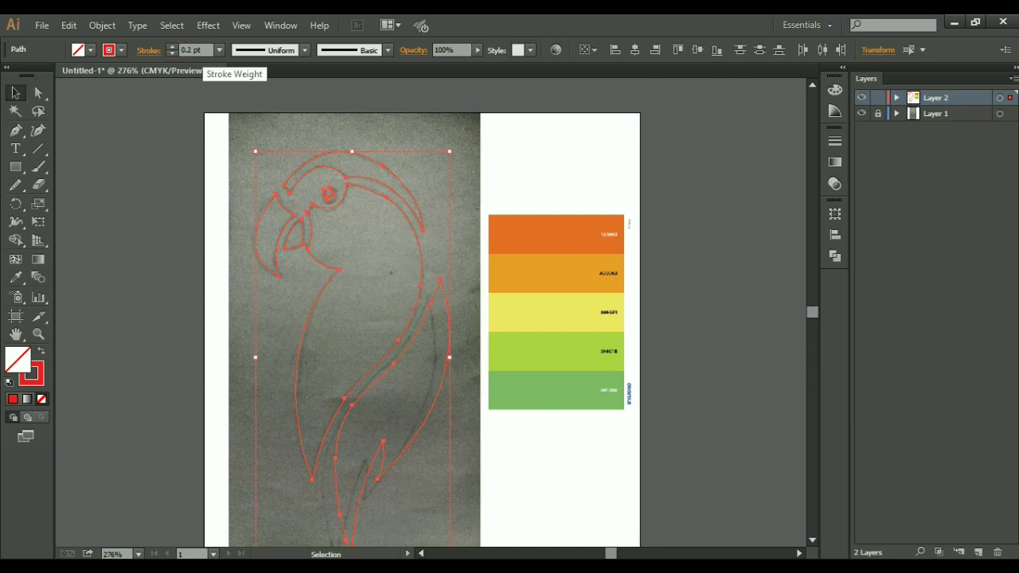
left_click(206, 230)
Reselect the parrot outline and change its stroke weight to 0.3 pt
left_click_drag(209, 122, 458, 544)
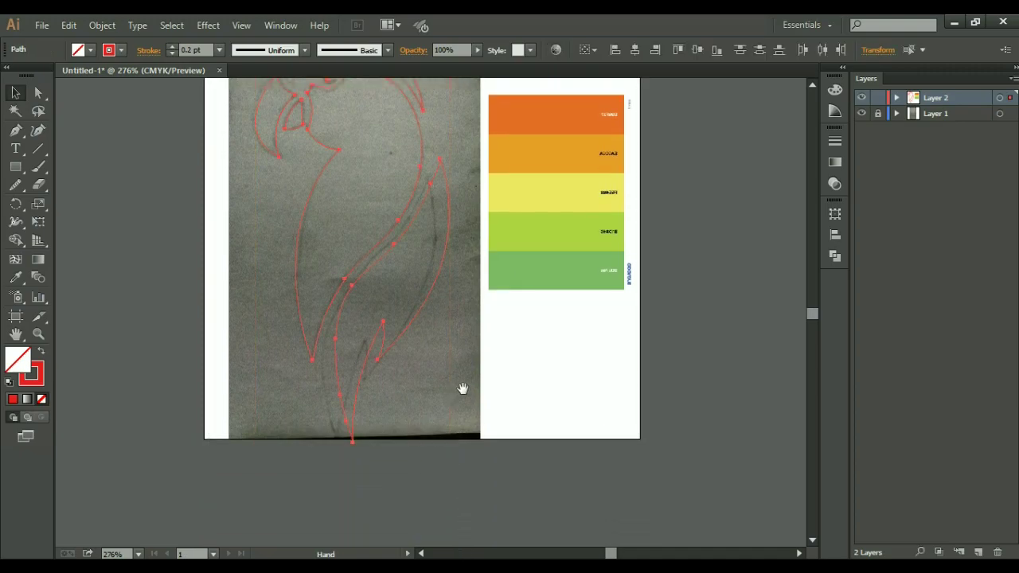
left_click_drag(463, 388, 446, 467)
left_click(191, 49)
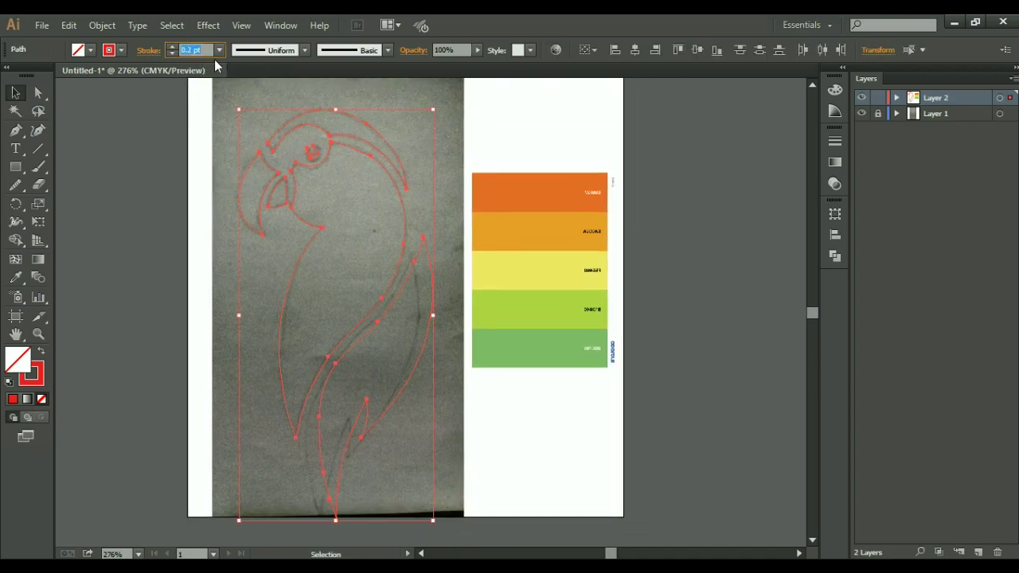
type("0.3")
key("Return")
left_click(179, 192)
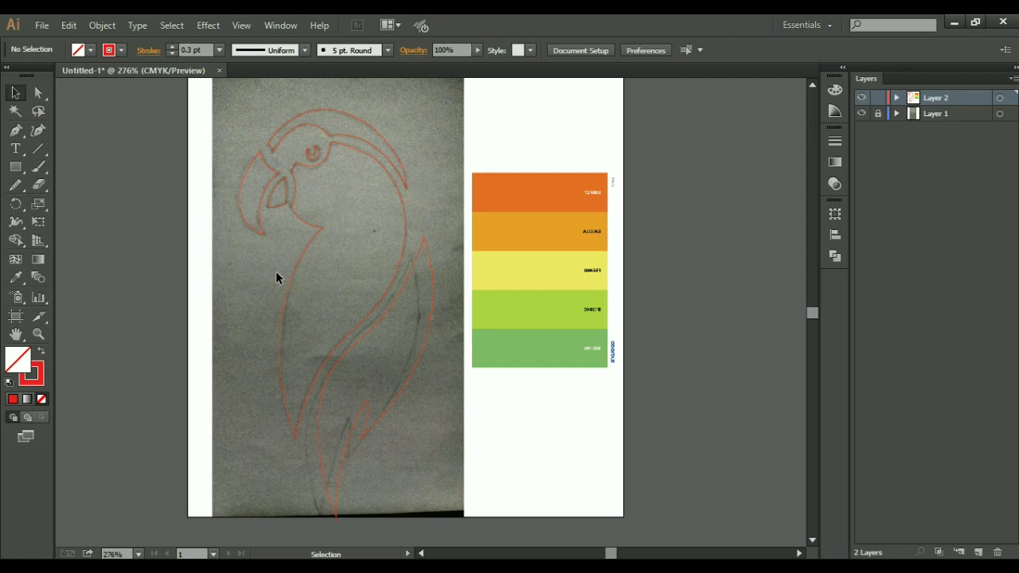
Hide the sketch photo layer so only the 0.3 pt outlines show
left_click_drag(275, 275, 301, 292)
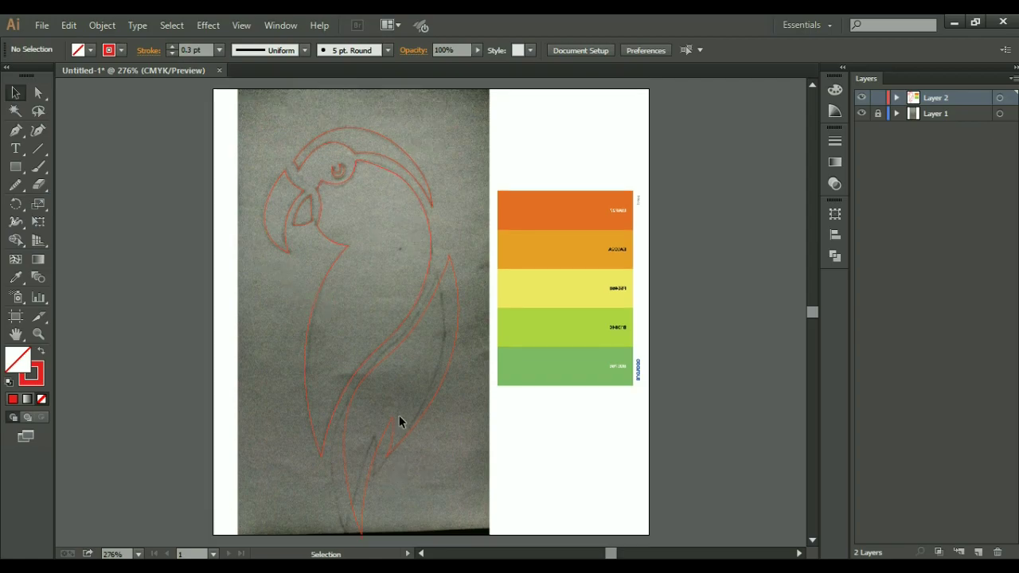
key("ctrl+plus")
key("ctrl+plus")
mouse_move(387, 216)
left_mouse_down()
mouse_move(411, 300)
mouse_move(407, 275)
left_mouse_up()
key("ctrl+minus")
key("ctrl+minus")
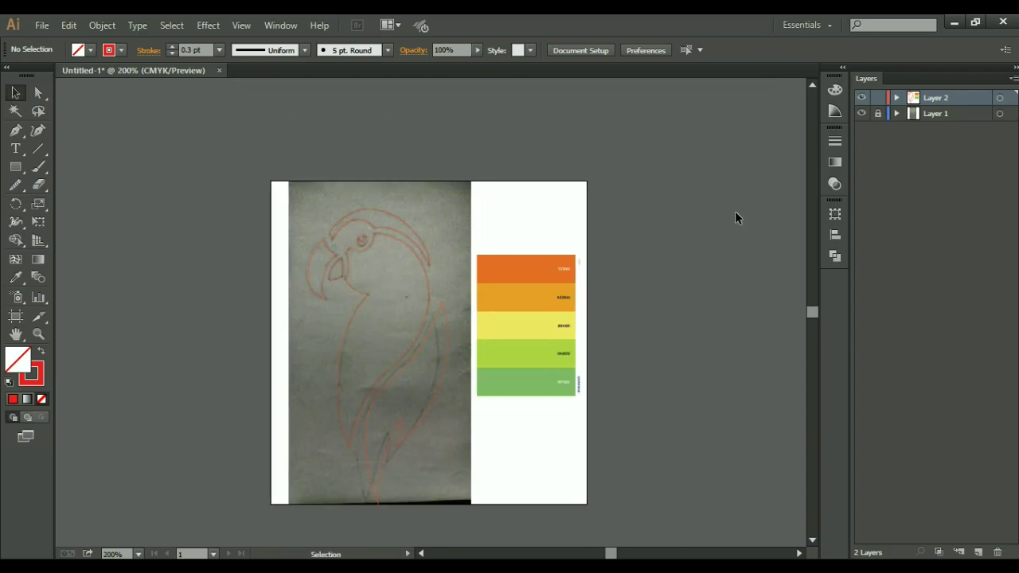
left_click(862, 113)
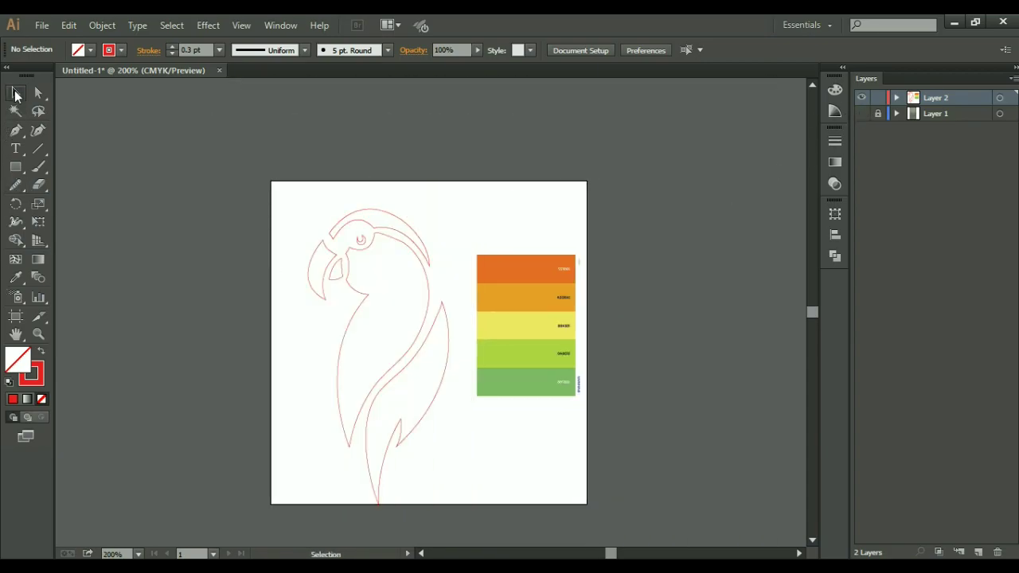
Zoom in on the head and drag the beak-top, inner-eye and beak-tip anchors into shape
key("ctrl+plus")
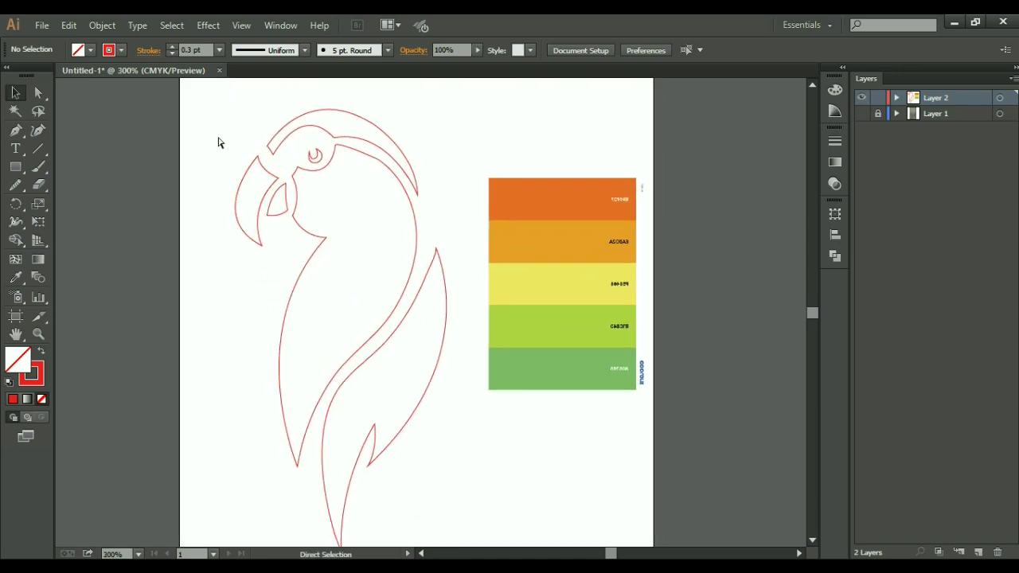
key("ctrl+plus")
key("ctrl+plus")
key("a")
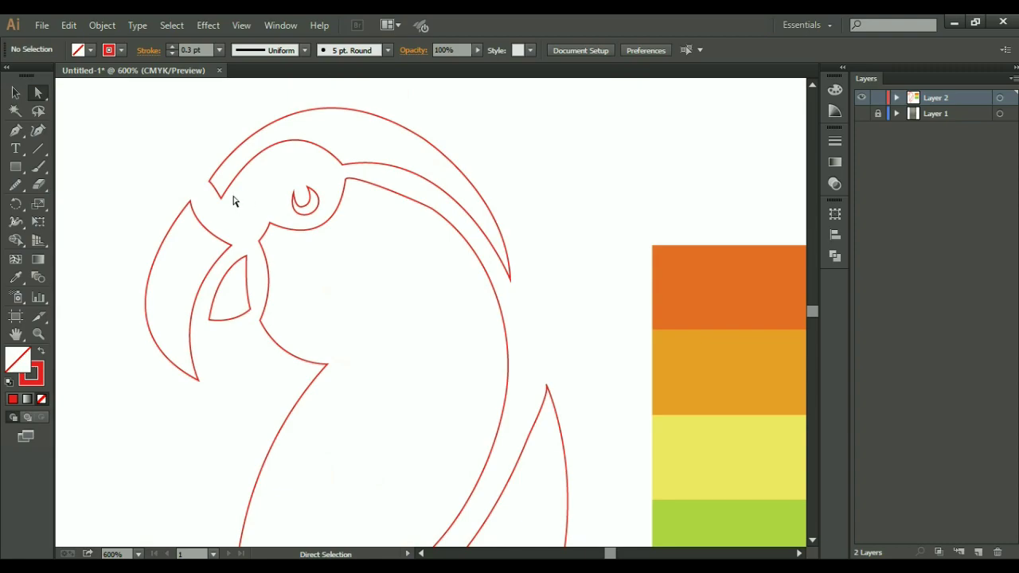
left_click(222, 199)
left_click_drag(223, 206, 247, 206)
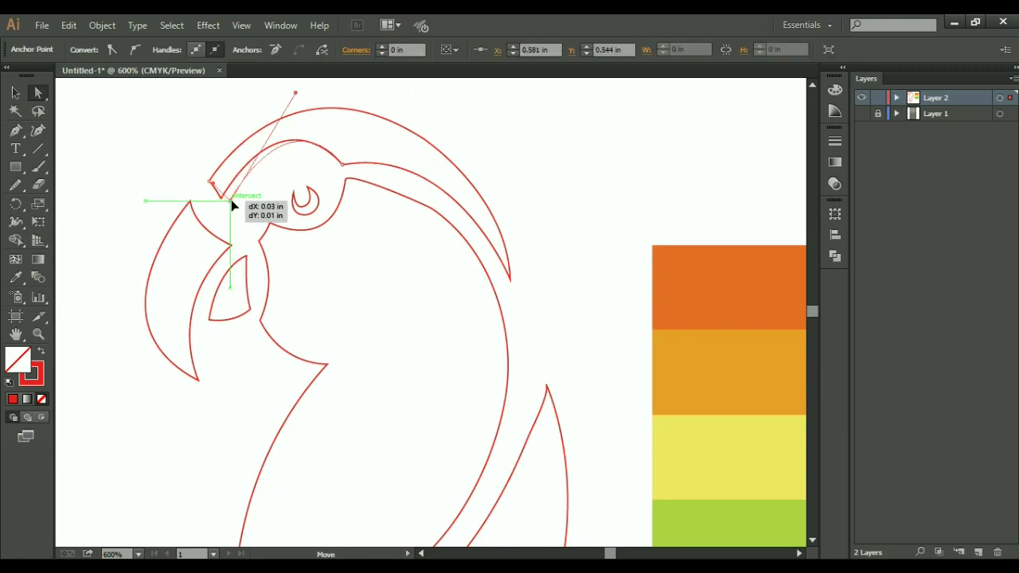
left_click_drag(299, 93, 273, 99)
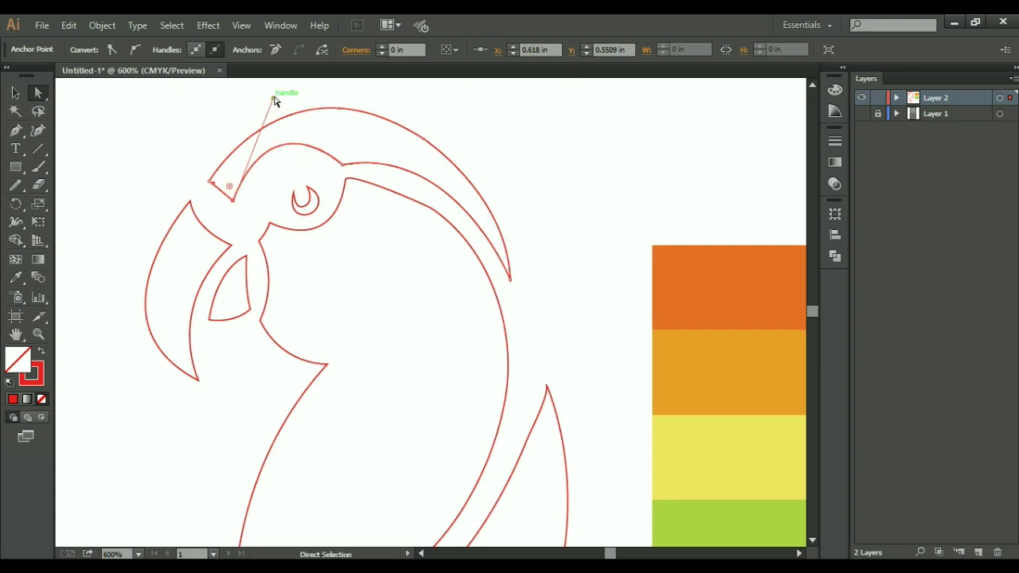
left_click_drag(212, 182, 211, 177)
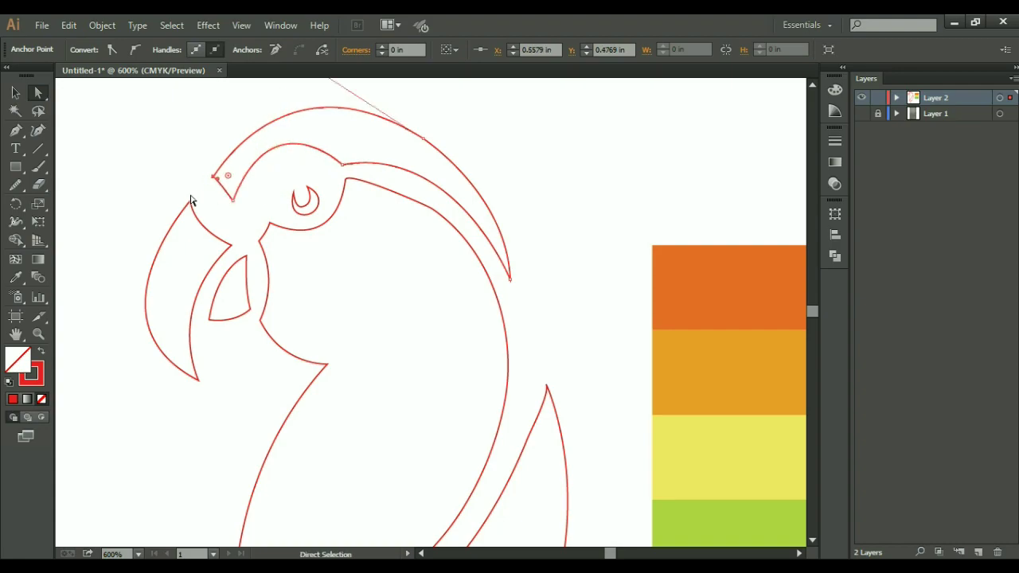
Adjust anchors on the upper beak curve and select the inner beak anchor
scroll(203, 177, "up", 5)
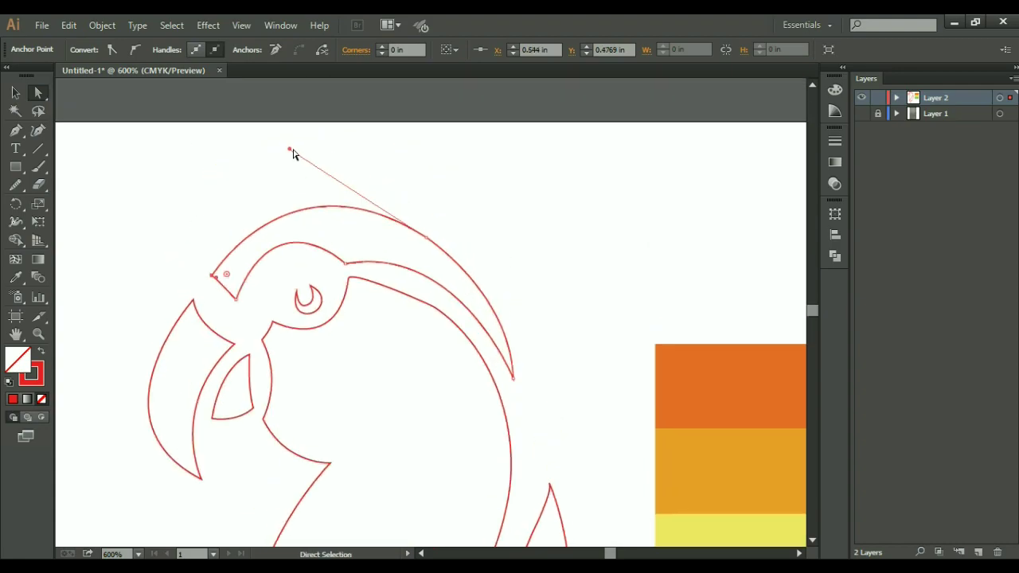
left_click_drag(294, 153, 268, 157)
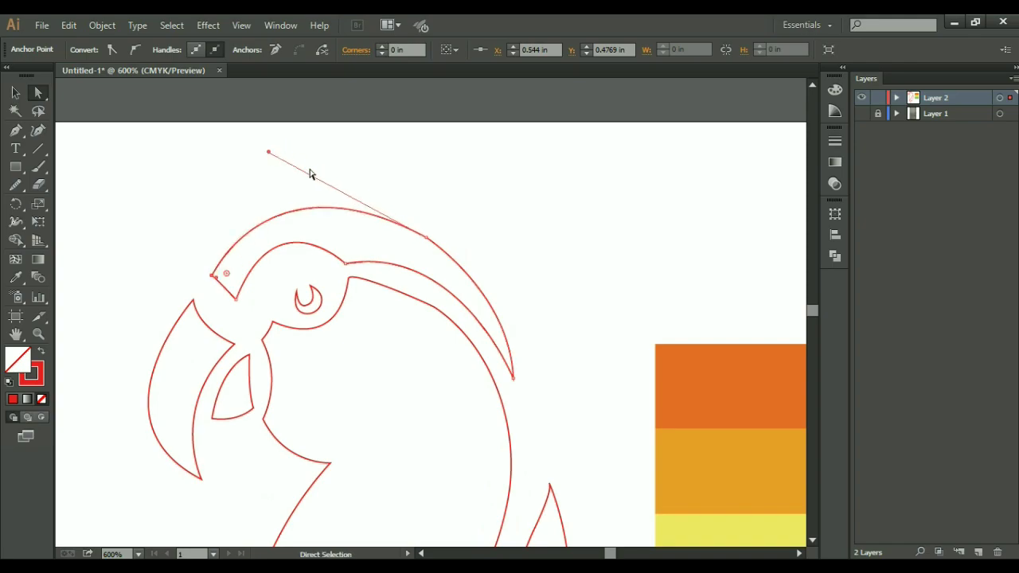
left_click_drag(351, 273, 343, 263)
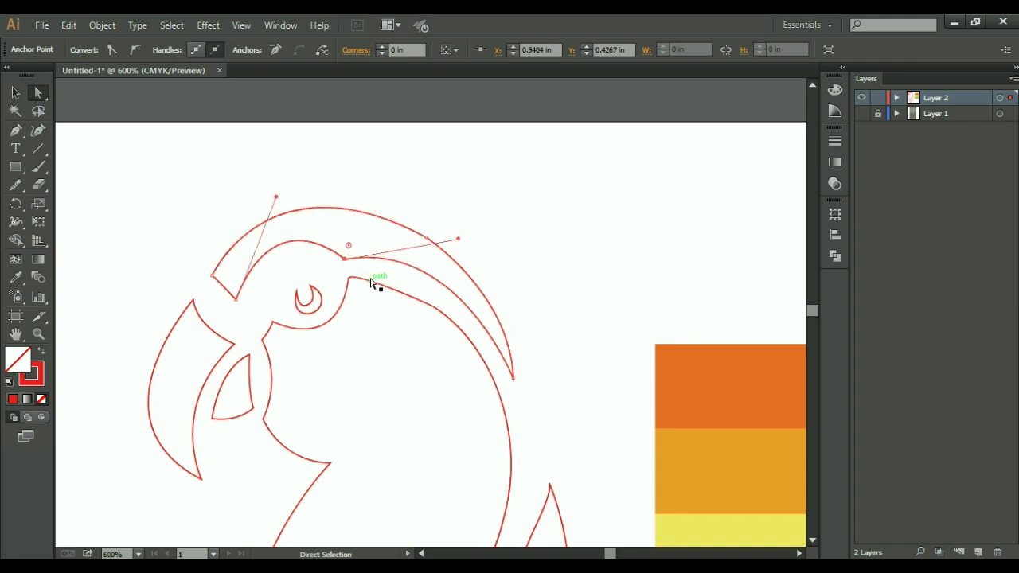
left_click(432, 306)
mouse_move(433, 371)
left_mouse_down()
mouse_move(385, 354)
mouse_move(335, 271)
left_mouse_up()
Smooth the right-hand curve of the beak with the Smooth tool
left_click(15, 184)
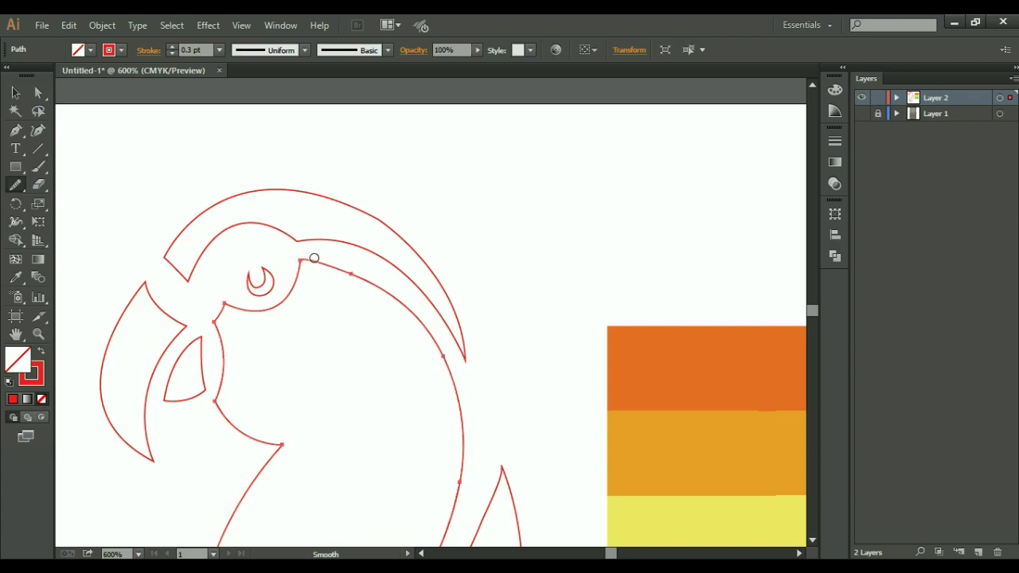
left_click_drag(431, 343, 462, 478)
left_click_drag(464, 501, 460, 434)
left_click_drag(377, 290, 284, 268)
Reshape the beak tip by moving its anchor and pulling its handles
key("a")
left_click(476, 356)
left_click_drag(477, 360, 478, 368)
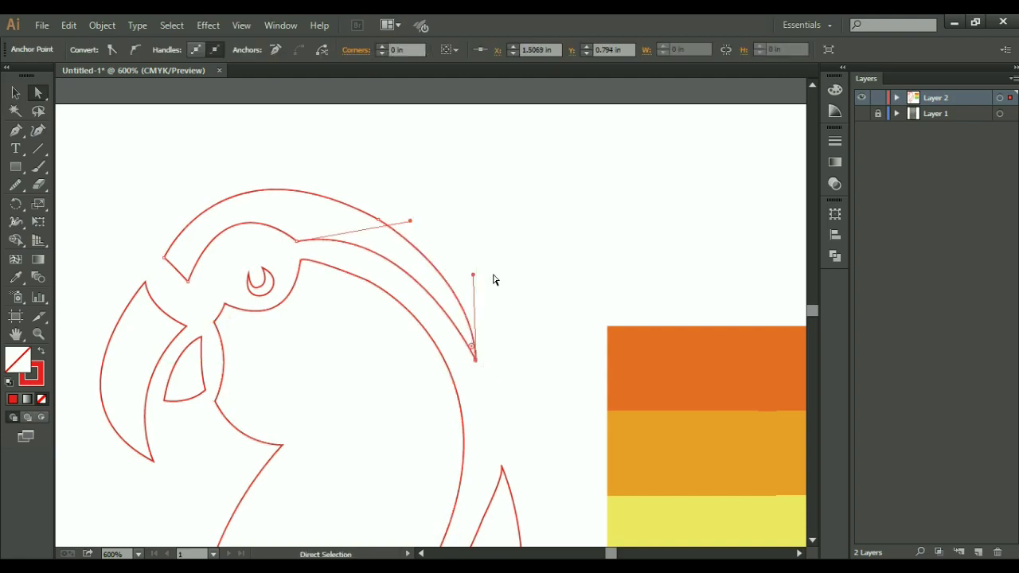
left_click_drag(472, 279, 486, 266)
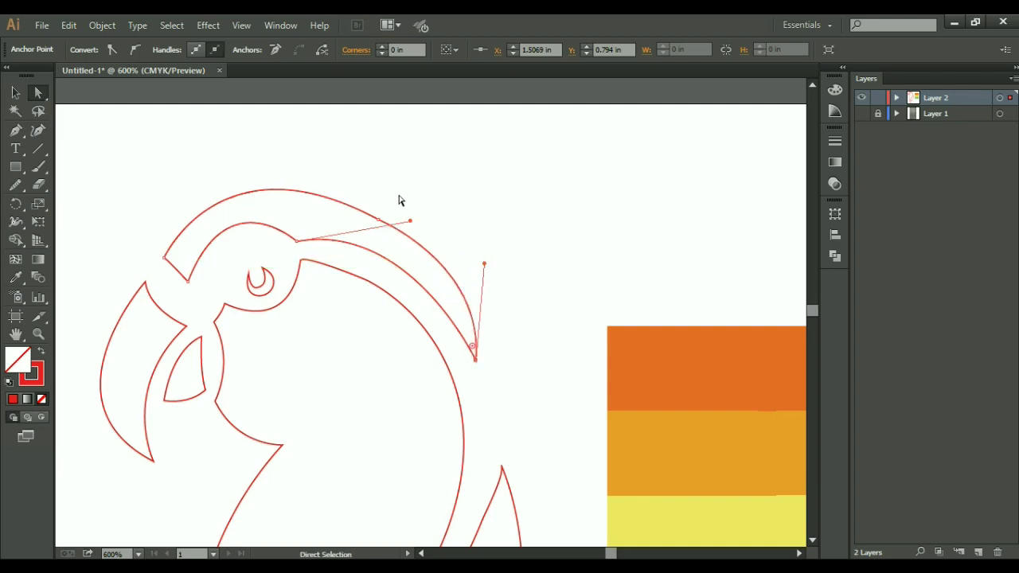
left_click_drag(410, 221, 221, 134)
Smooth the beak's upper curve and the path near the beak tip
left_click(15, 185)
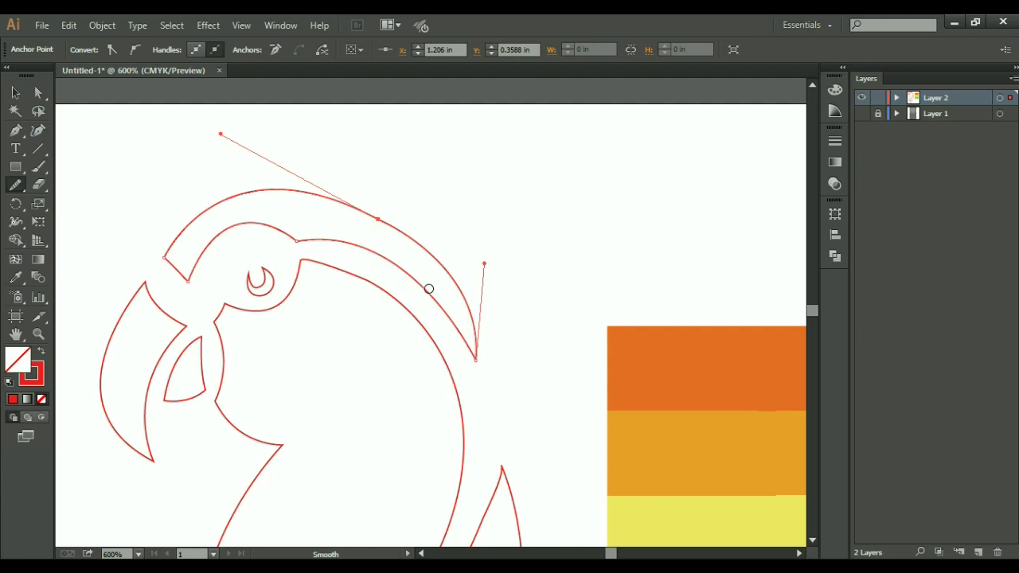
mouse_move(390, 225)
left_mouse_down()
mouse_move(231, 201)
mouse_move(421, 263)
mouse_move(314, 202)
left_mouse_up()
key("a")
left_click(422, 206)
scroll(489, 294, "down", 1)
left_click(469, 307)
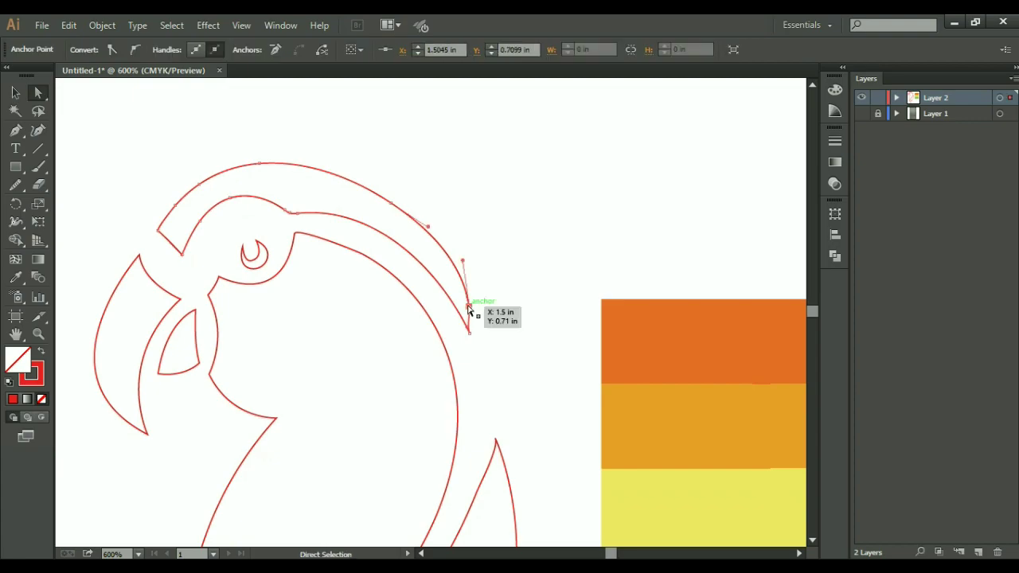
left_click(15, 183)
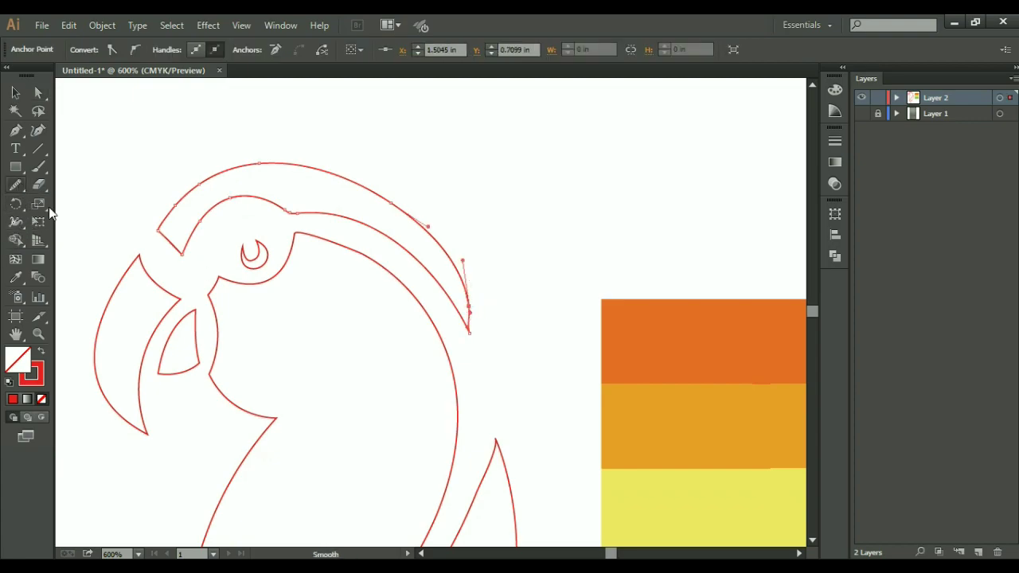
left_click_drag(470, 326, 474, 309)
left_click_drag(435, 248, 345, 196)
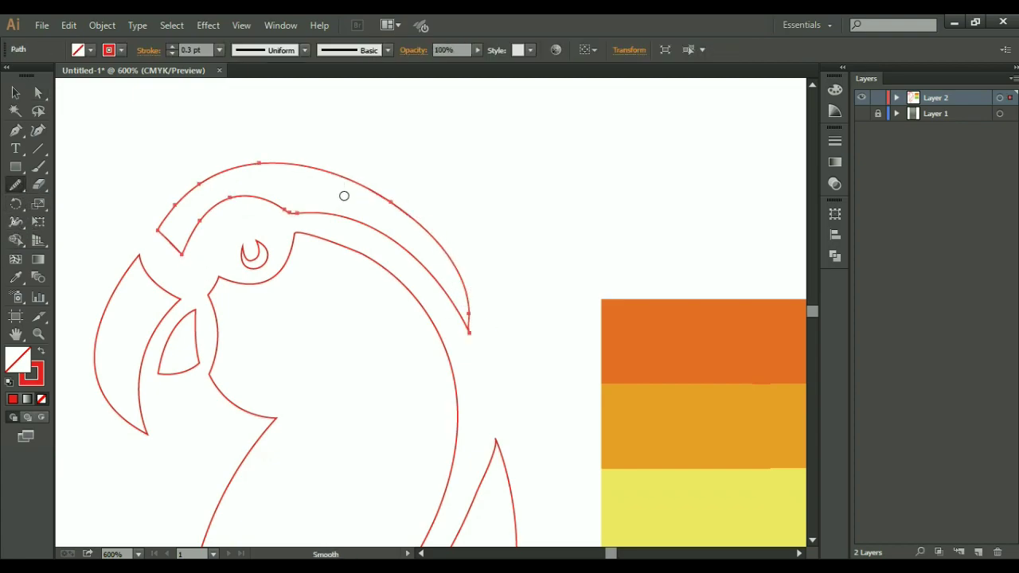
Nudge the upper-beak and beak-top anchors up and to the right
key("a")
left_click_drag(428, 191, 387, 223)
key("Up")
key("Up")
key("Right")
key("Right")
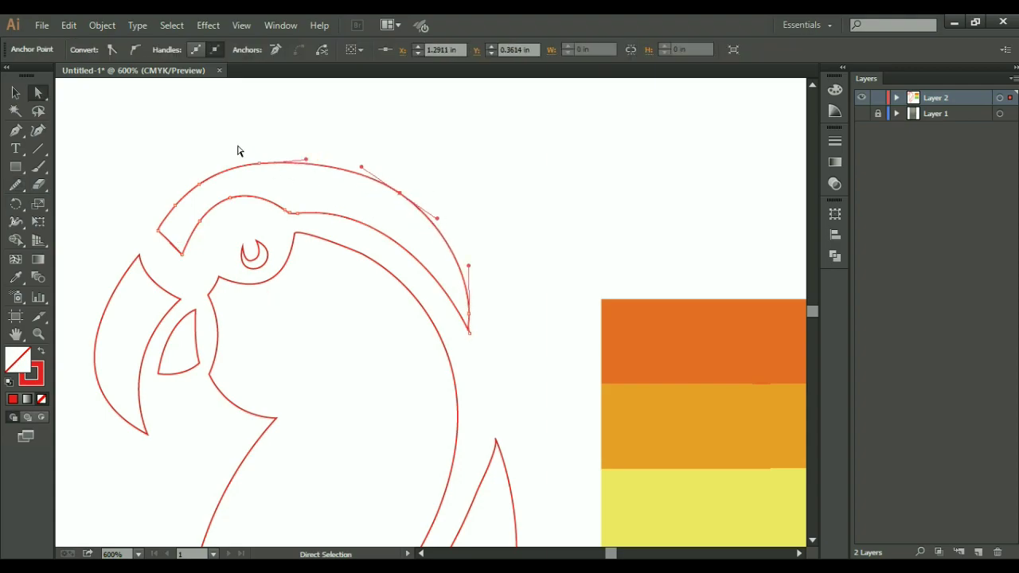
left_click_drag(242, 157, 291, 190)
key("Up")
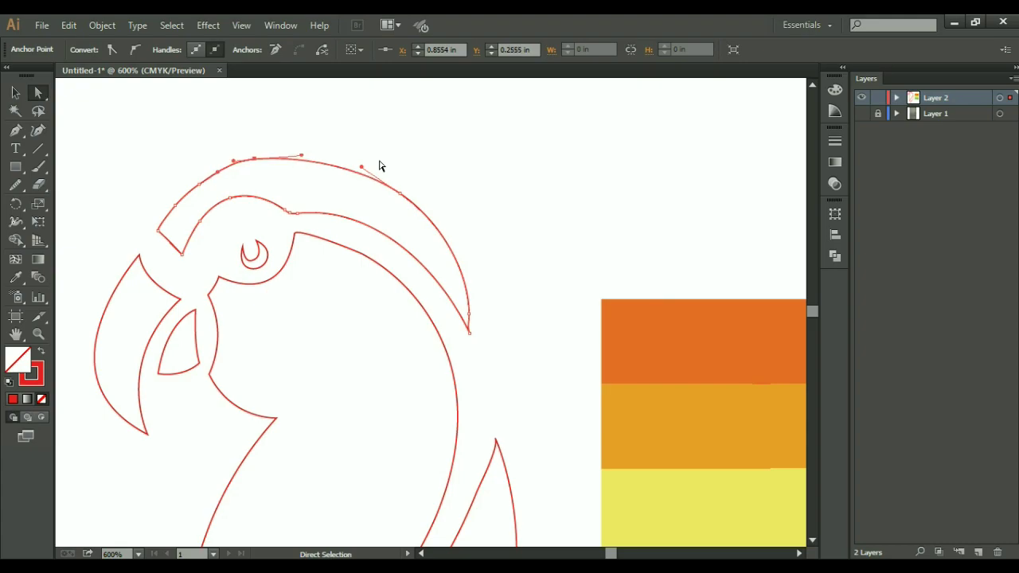
key("Right")
Select several anchors along the beak top and nudge them up and right
left_click_drag(193, 149, 223, 187)
left_click_drag(247, 136, 289, 170)
left_click_drag(388, 175, 449, 227)
key("Up")
key("Right")
left_click(464, 217)
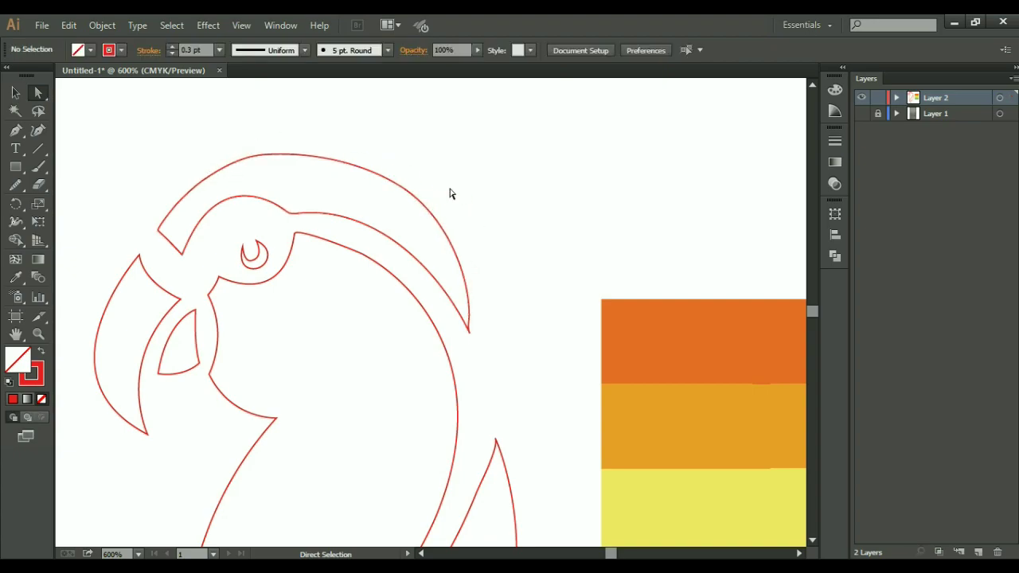
Select the whole beak path and smooth its entire top curve in one pass
left_click(310, 151)
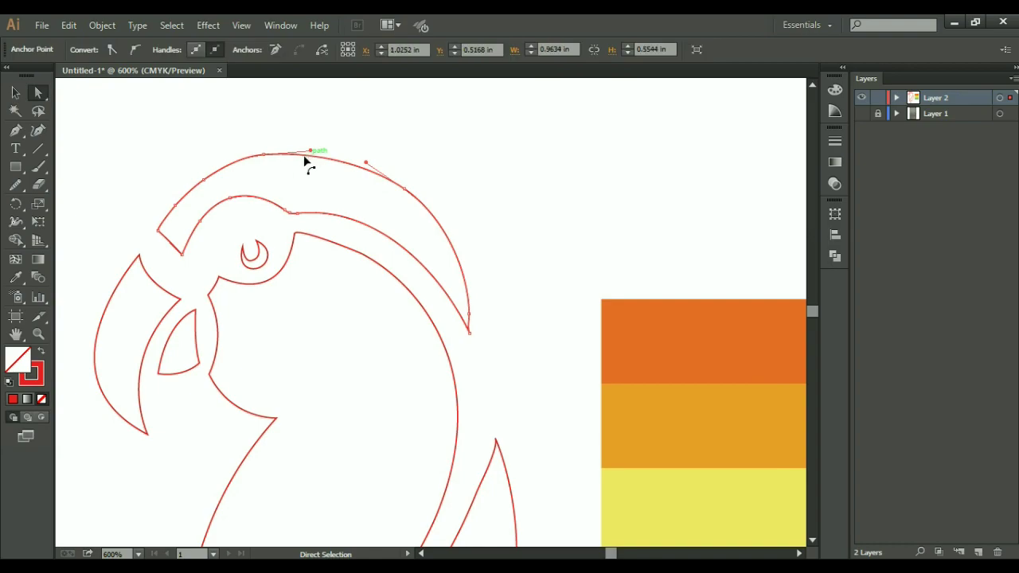
left_click(15, 92)
left_click(226, 102)
left_click(293, 153)
left_click(16, 184)
mouse_move(178, 170)
left_mouse_down()
mouse_move(351, 172)
mouse_move(481, 313)
left_mouse_up()
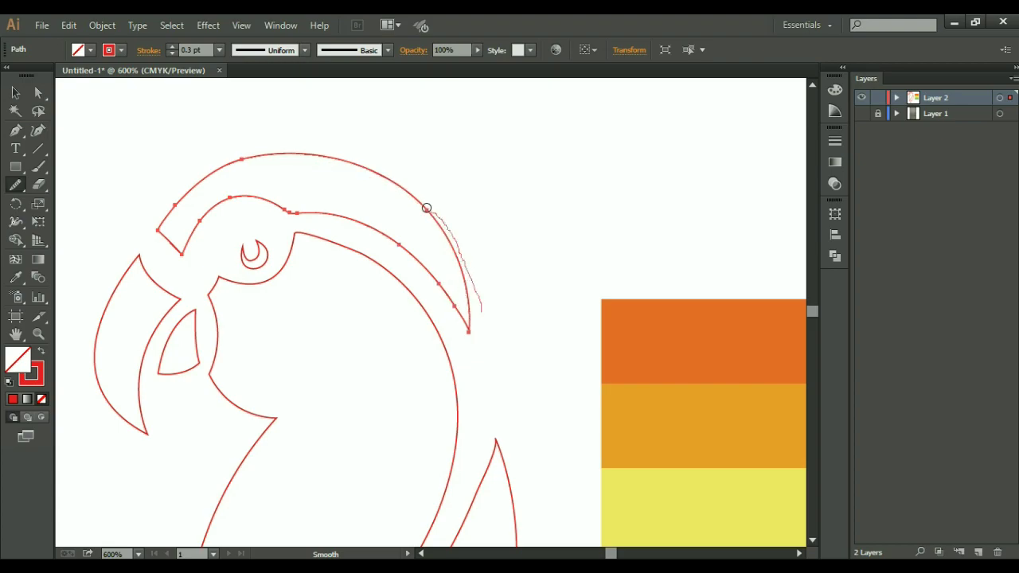
key("a")
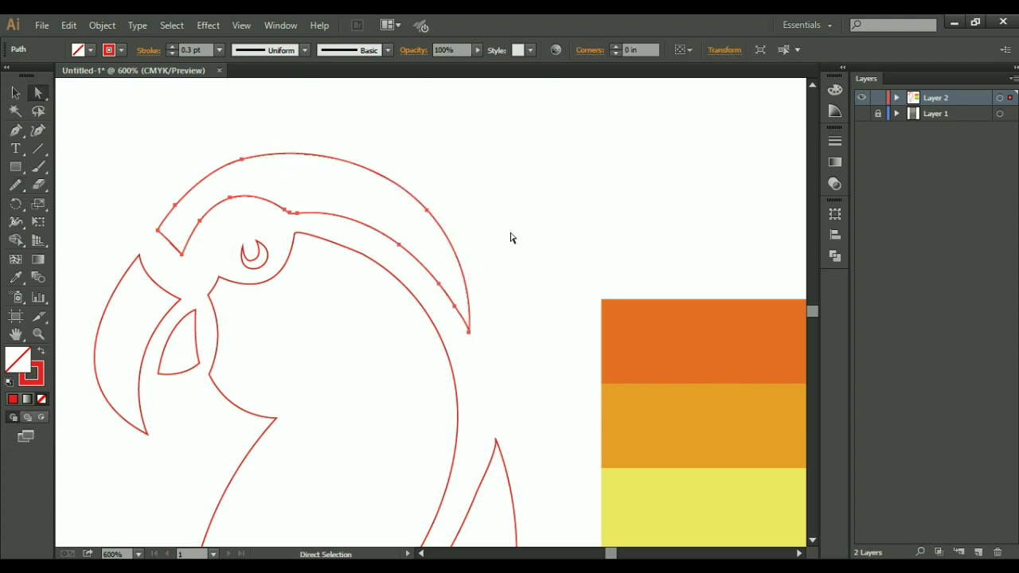
left_click(511, 237)
key("ctrl+plus")
key("ctrl+plus")
left_click_drag(212, 168, 291, 277)
mouse_move(247, 203)
left_mouse_down()
mouse_move(279, 209)
mouse_move(270, 230)
left_mouse_up()
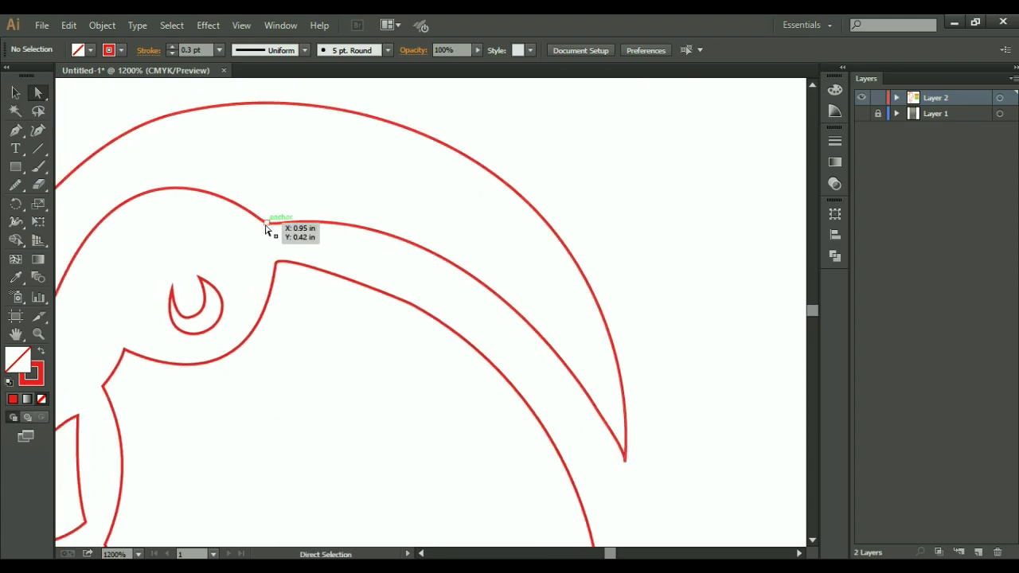
Delete an anchor and the inner segment of the beak, opening the path
left_click(15, 92)
key("a")
left_click(268, 224)
key("Delete")
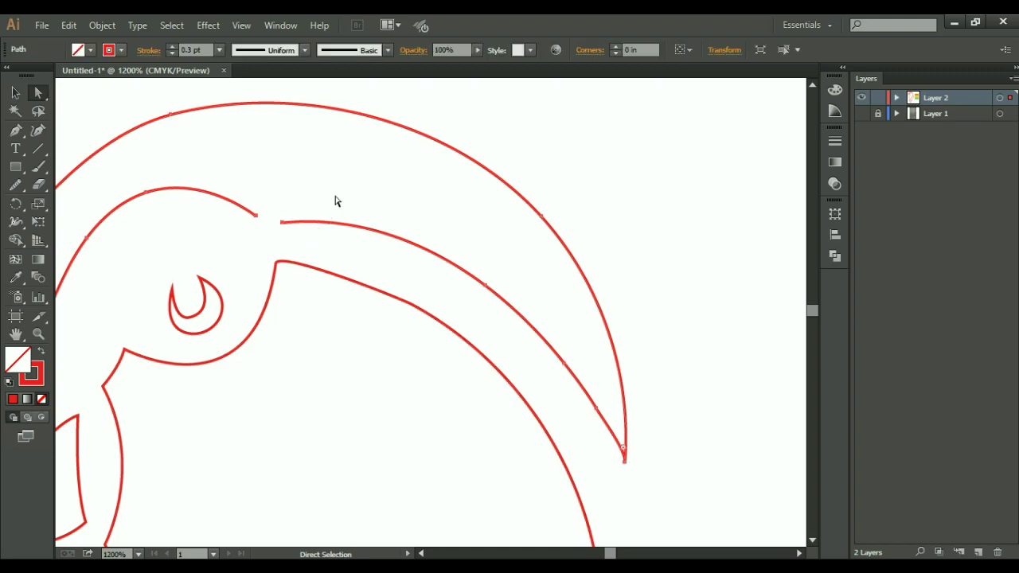
left_click(327, 191)
left_click(284, 222)
key("Delete")
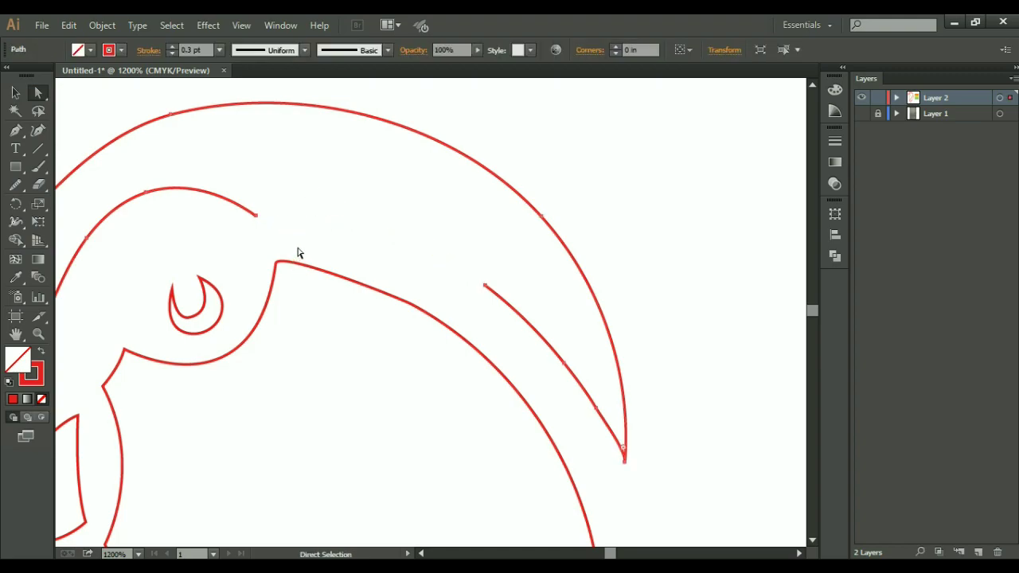
Remove the stray leftover point and the end segment near the eye
key("p")
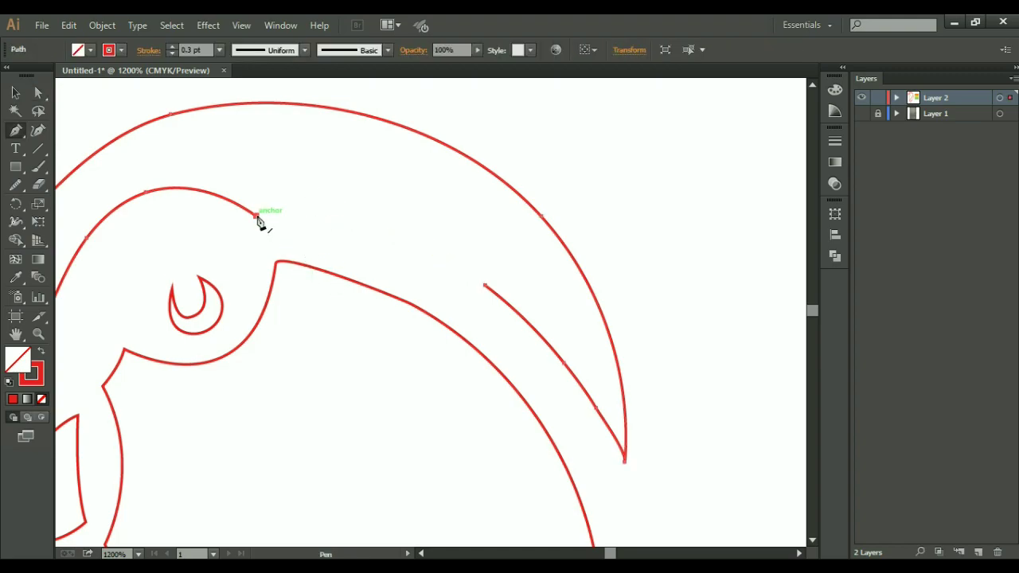
key("a")
left_click(272, 211)
key("Delete")
left_click(255, 214)
key("Delete")
Continue the open path with the Pen, curving it along the beak's inner edge
key("p")
left_click(145, 192)
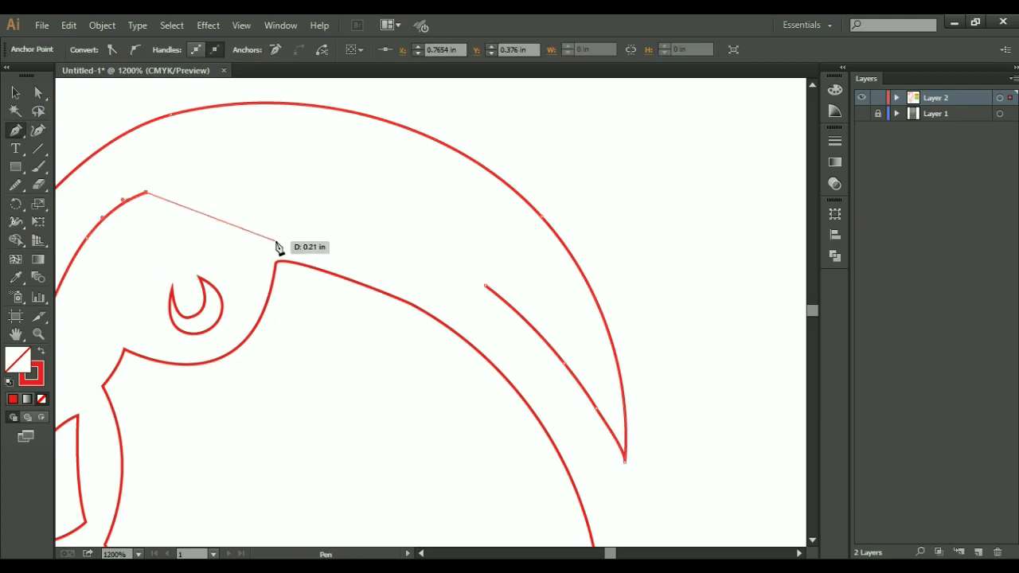
mouse_move(272, 236)
left_mouse_down()
mouse_move(310, 302)
mouse_move(326, 310)
left_mouse_up()
left_click(273, 236)
mouse_move(486, 285)
left_mouse_down()
mouse_move(557, 365)
mouse_move(603, 369)
left_mouse_up()
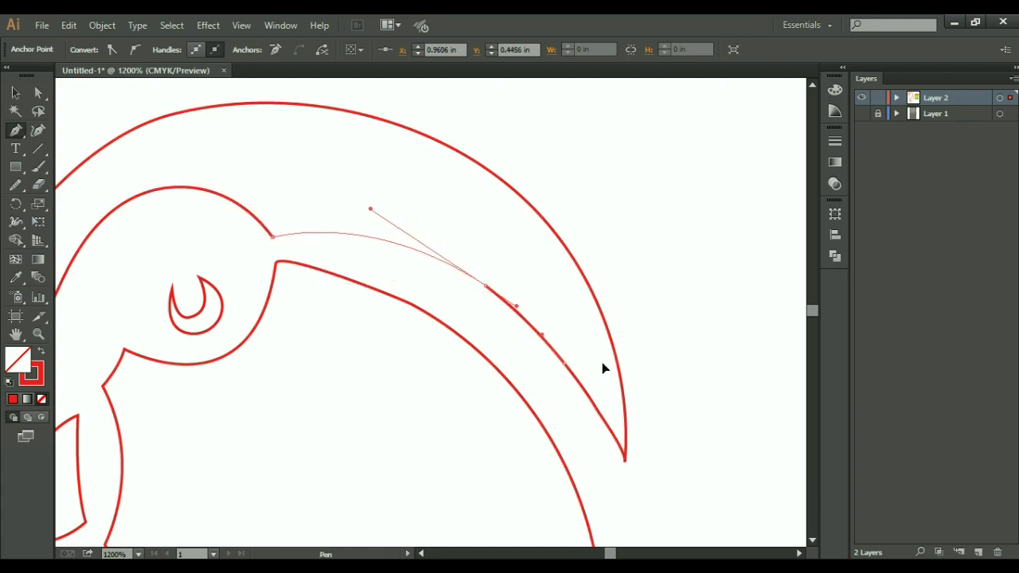
left_click(671, 245, "ctrl")
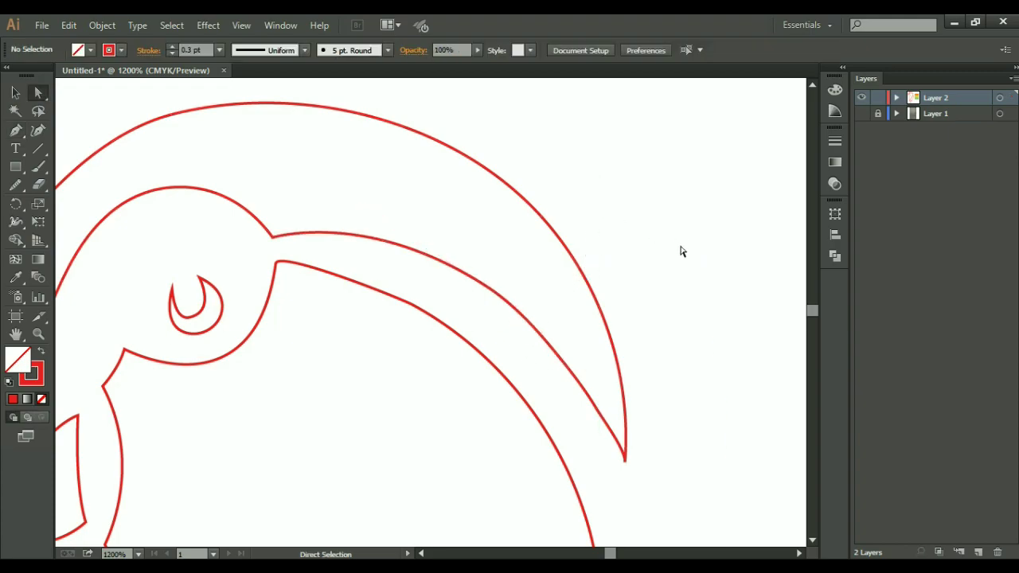
Delete the anchor where the beak meets the cheek, with its segments
scroll(605, 241, "right", 1)
left_click(240, 256)
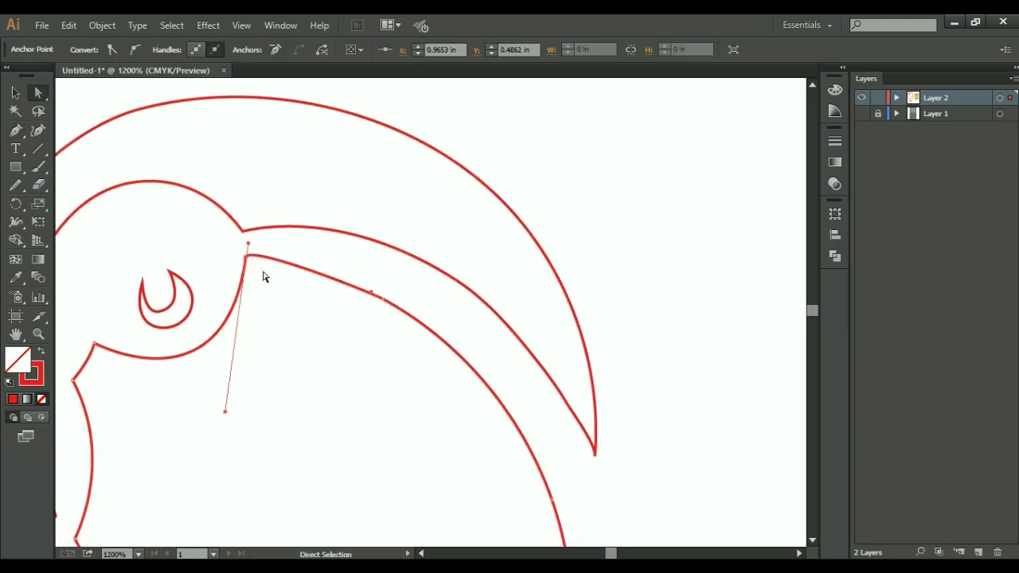
key("Delete")
Redraw a smooth curve from below the eye joining the beak's inner edge
key("p")
scroll(271, 350, "down", 2)
scroll(271, 350, "left", 2)
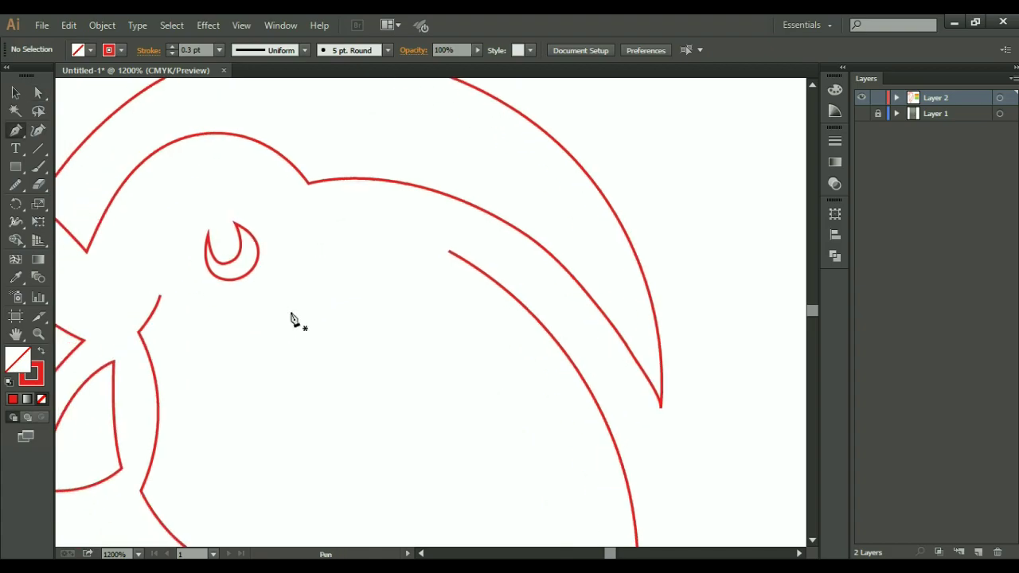
left_click(159, 296)
mouse_move(300, 264)
left_mouse_down()
mouse_move(329, 173)
mouse_move(344, 170)
left_mouse_up()
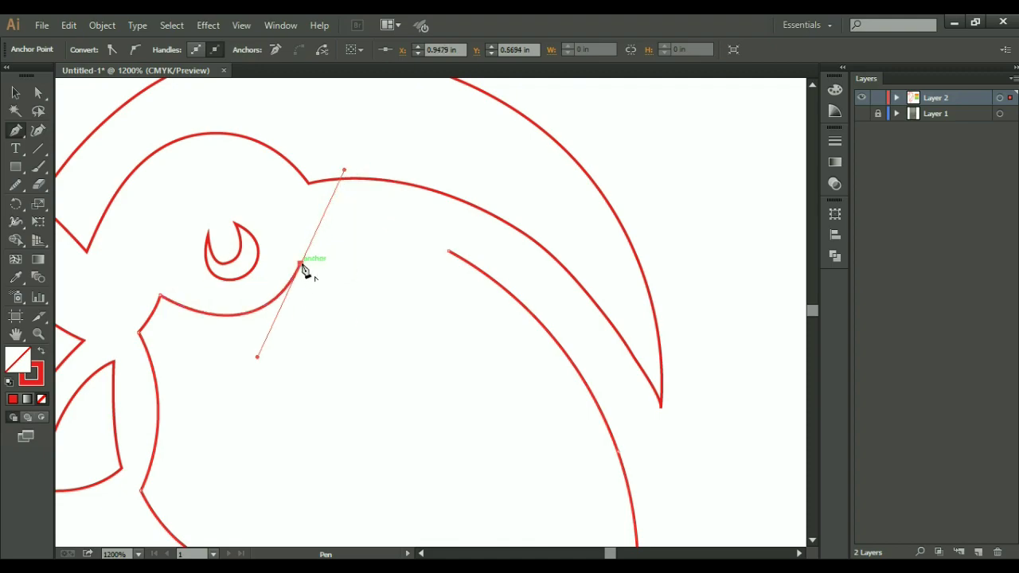
left_click_drag(300, 264, 311, 223)
left_click(311, 232)
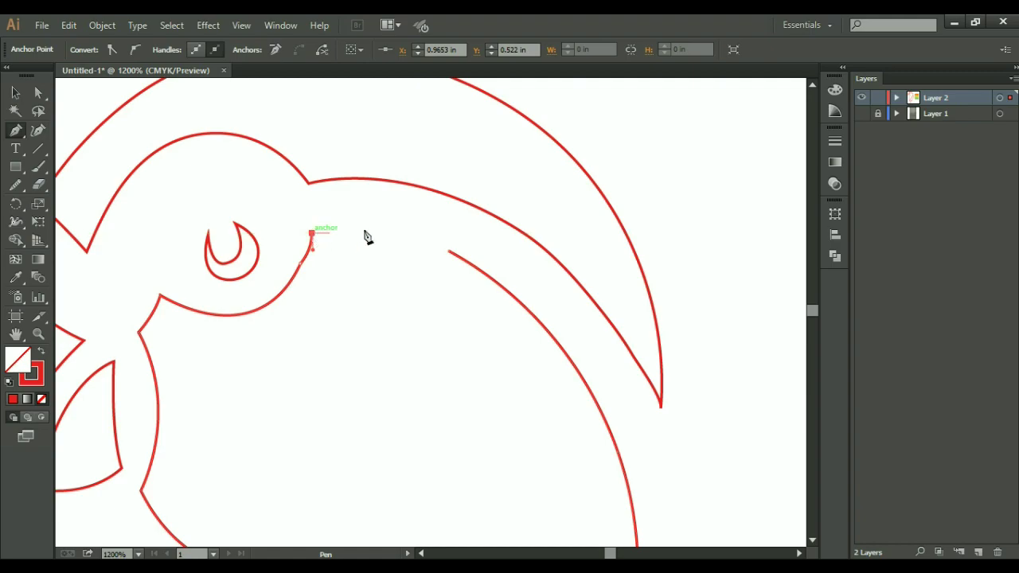
left_click_drag(495, 279, 520, 286)
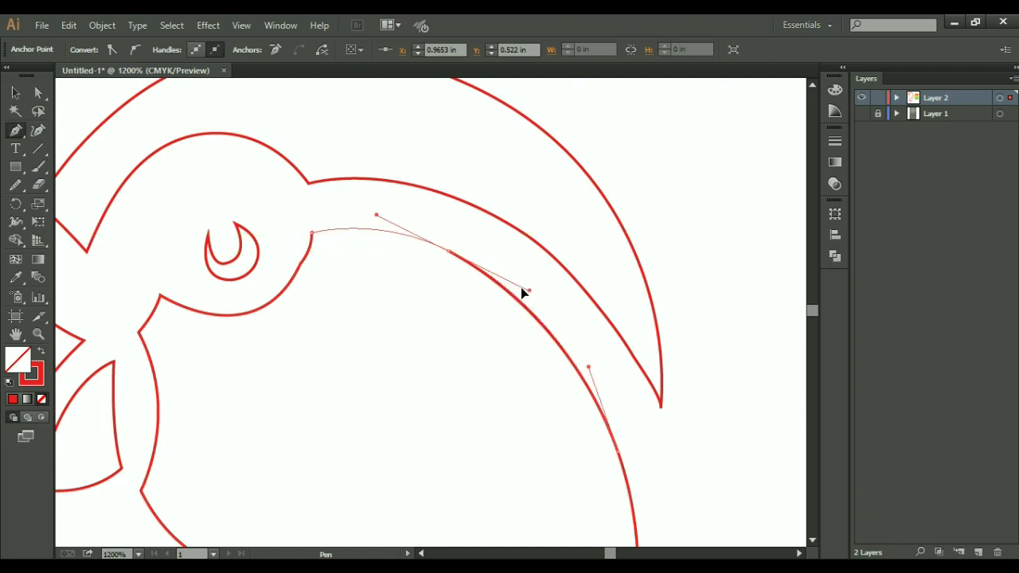
key("a")
left_click(528, 305)
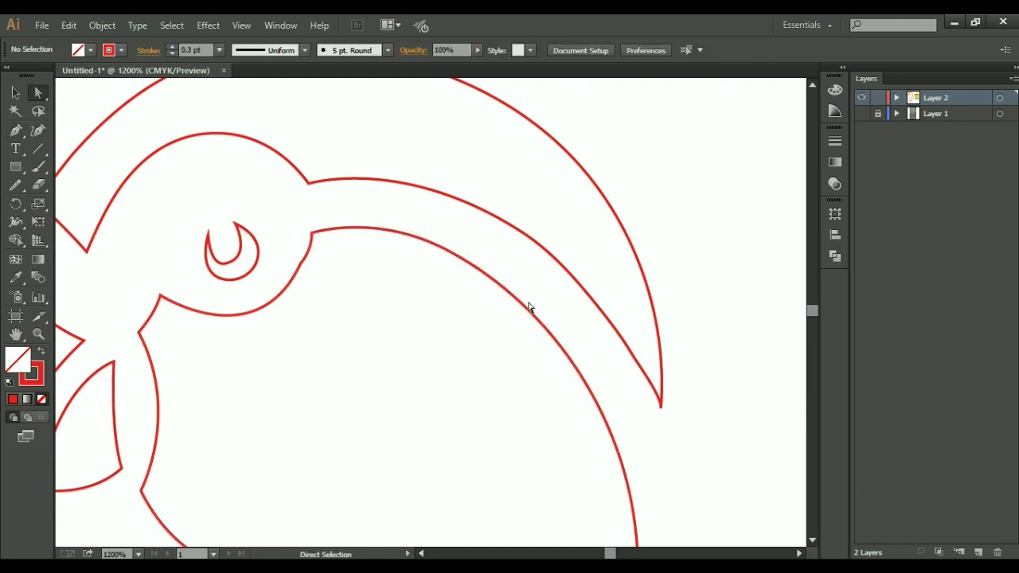
scroll(473, 305, "down", 2)
left_click_drag(289, 217, 311, 244)
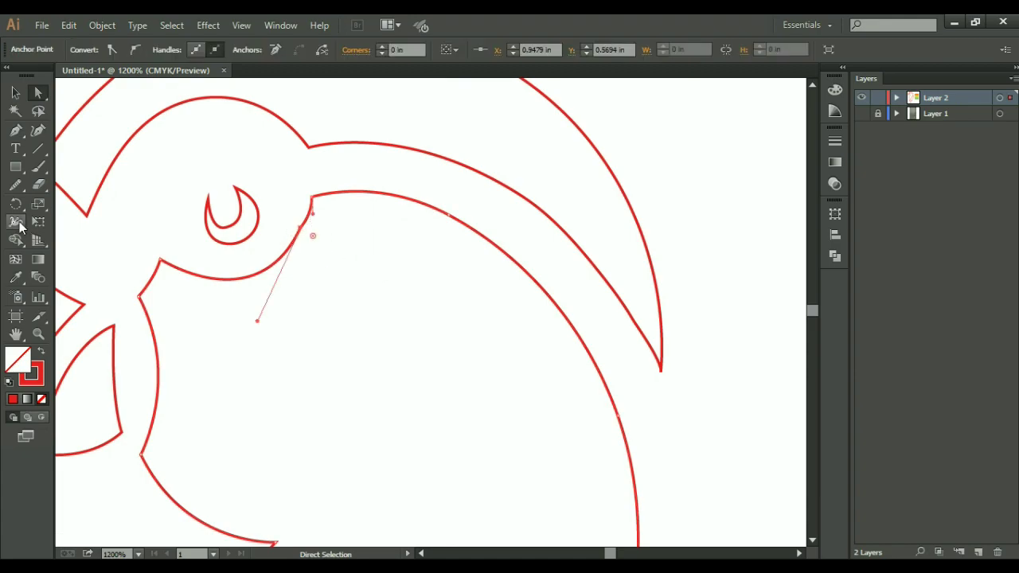
Smooth the lower beak curve with the Smooth tool
left_click(14, 184, "alt")
mouse_move(291, 238)
left_mouse_down()
mouse_move(279, 266)
mouse_move(223, 279)
mouse_move(244, 281)
mouse_move(183, 268)
mouse_move(244, 271)
mouse_move(305, 219)
mouse_move(314, 246)
mouse_move(312, 208)
left_mouse_up()
mouse_move(248, 257)
left_mouse_down()
mouse_move(209, 273)
mouse_move(167, 270)
left_mouse_up()
key("a")
left_click(157, 243)
Replace the segment below the eye with a new Pen curve that closes the path
key("Delete")
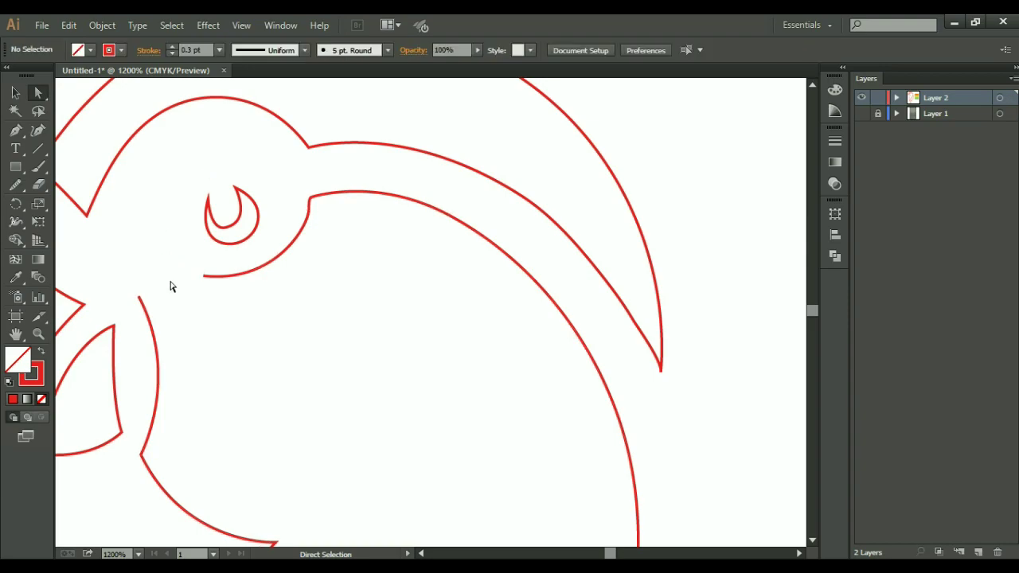
key("p")
left_click_drag(205, 276, 149, 240)
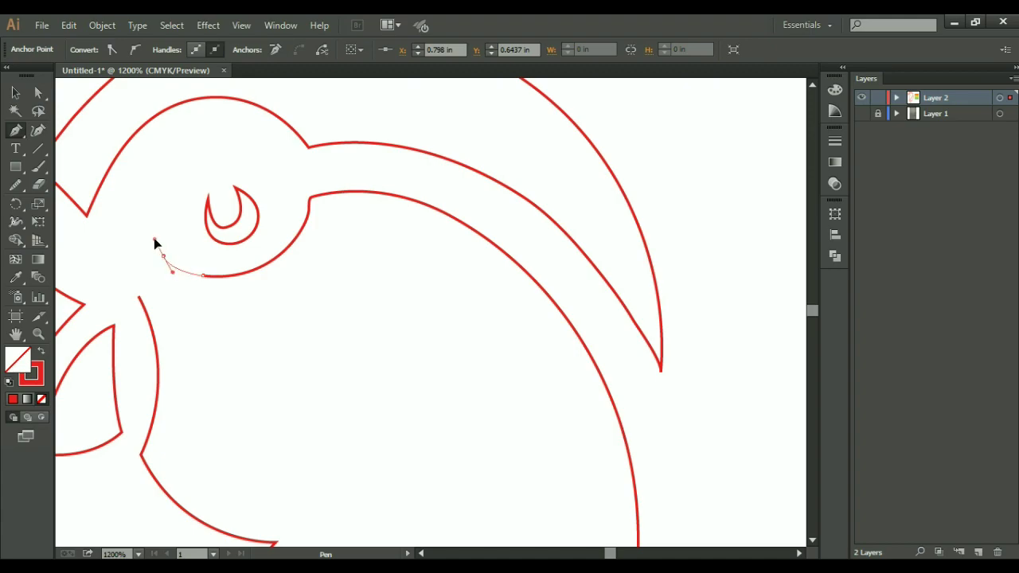
left_click(162, 256)
mouse_move(139, 297)
left_mouse_down()
mouse_move(128, 292)
mouse_move(157, 318)
mouse_move(137, 300)
left_mouse_up()
Inspect the new anchor below the cheek up close, then fit the artboard in view
key("a")
left_click_drag(126, 285, 149, 306)
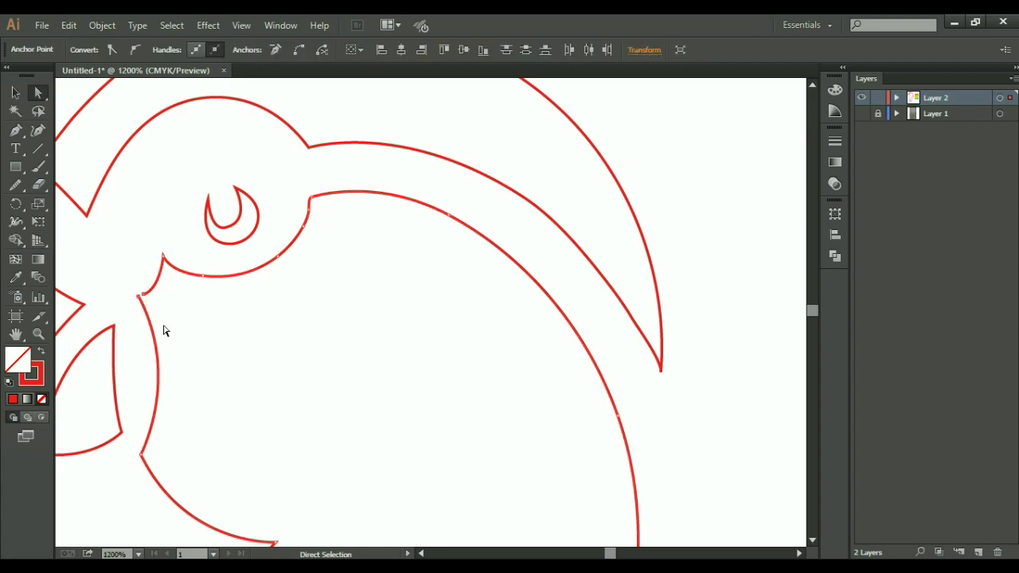
key("ctrl")
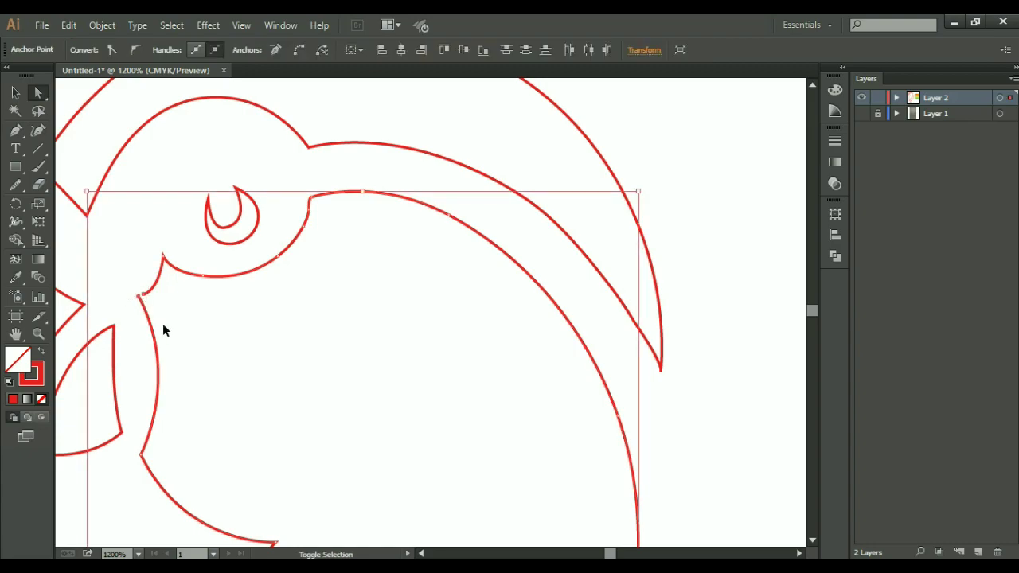
left_click(163, 326)
left_click(228, 378)
key("z")
left_click(298, 350)
left_click_drag(298, 351, 332, 339)
key("ctrl+0")
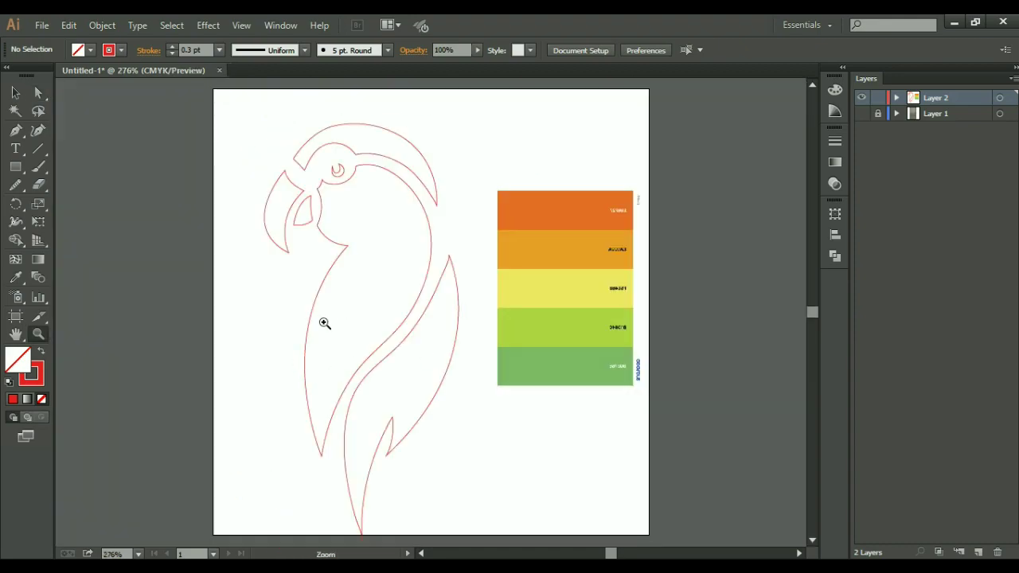
Fill the parrot's head outline with the orange swatch using the Eyedropper
left_click(15, 93)
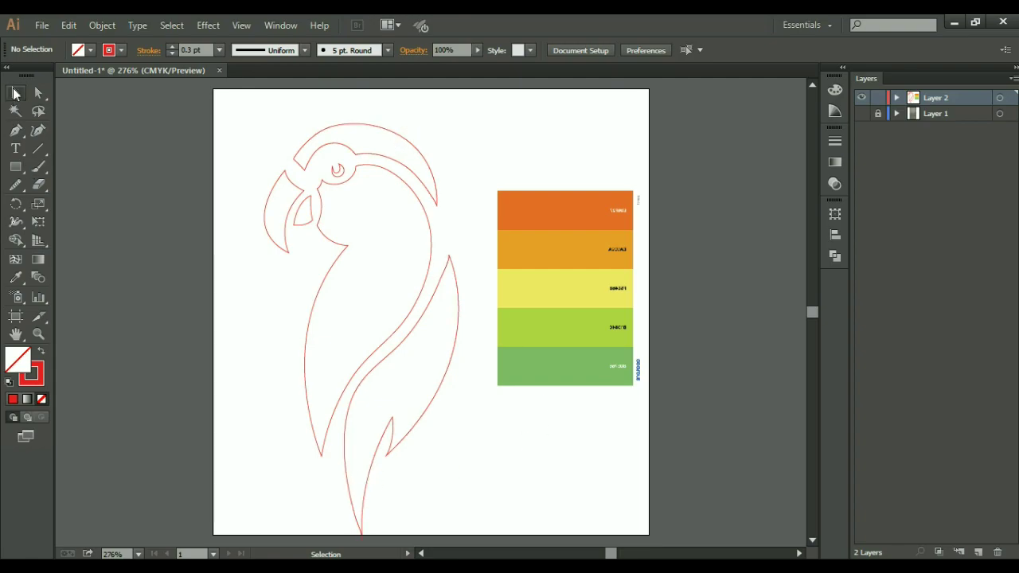
left_click_drag(417, 148, 404, 156)
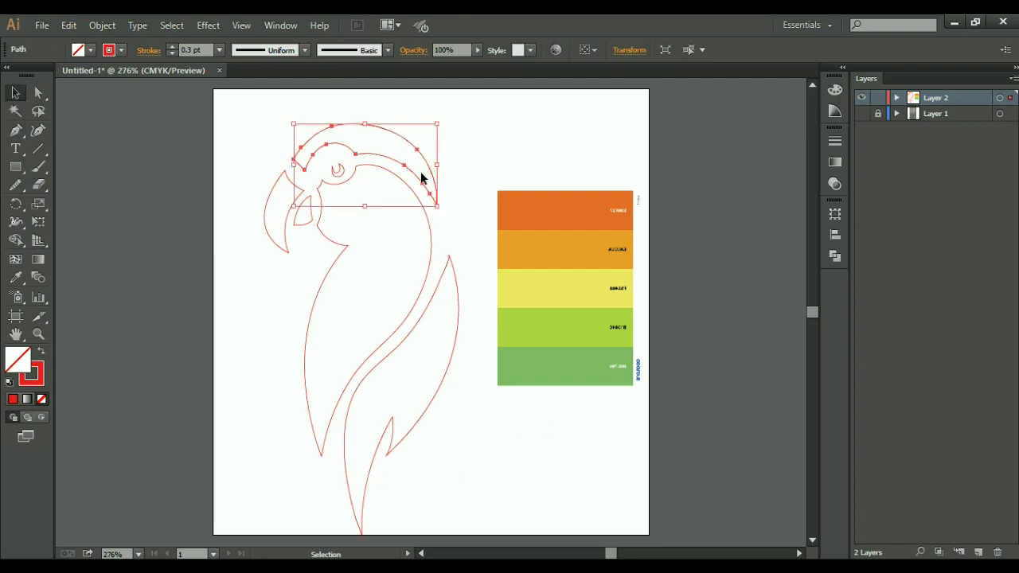
key("i")
left_click(587, 205)
left_click(14, 93)
left_click(382, 236)
Fill the parrot's body with the amber palette swatch
left_click(417, 228)
key("i")
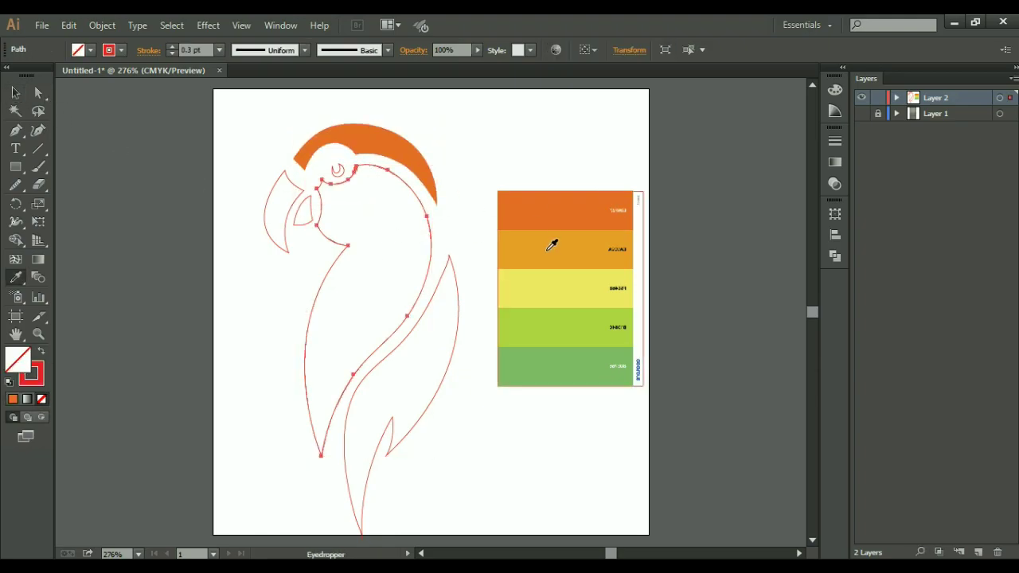
left_click(550, 238)
left_click(14, 93)
left_click(209, 166)
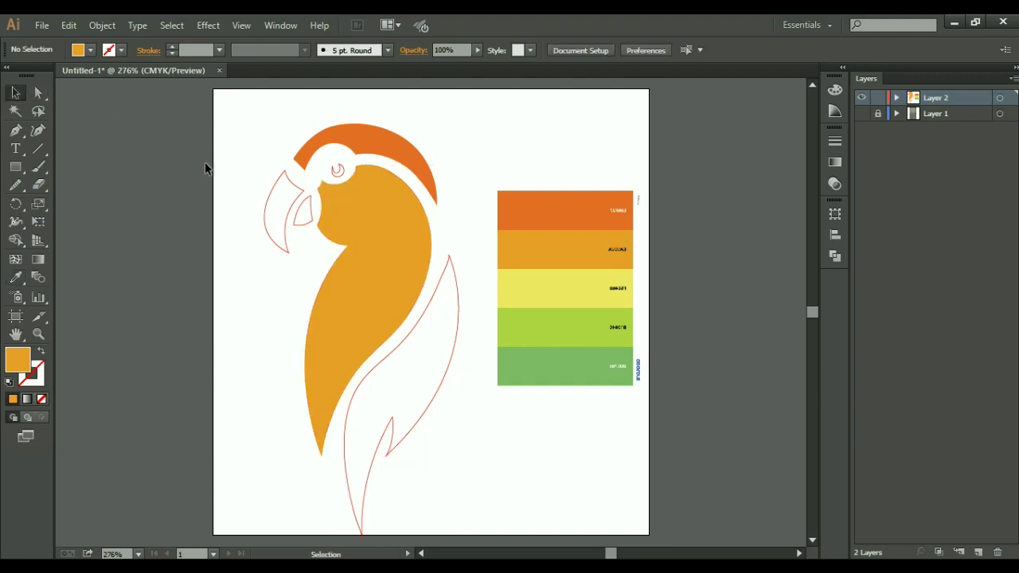
Fill the wing with the lighter green swatch after briefly trying the darker green
left_click(449, 338)
key("i")
left_click(581, 332)
left_click(577, 357)
left_click(573, 322)
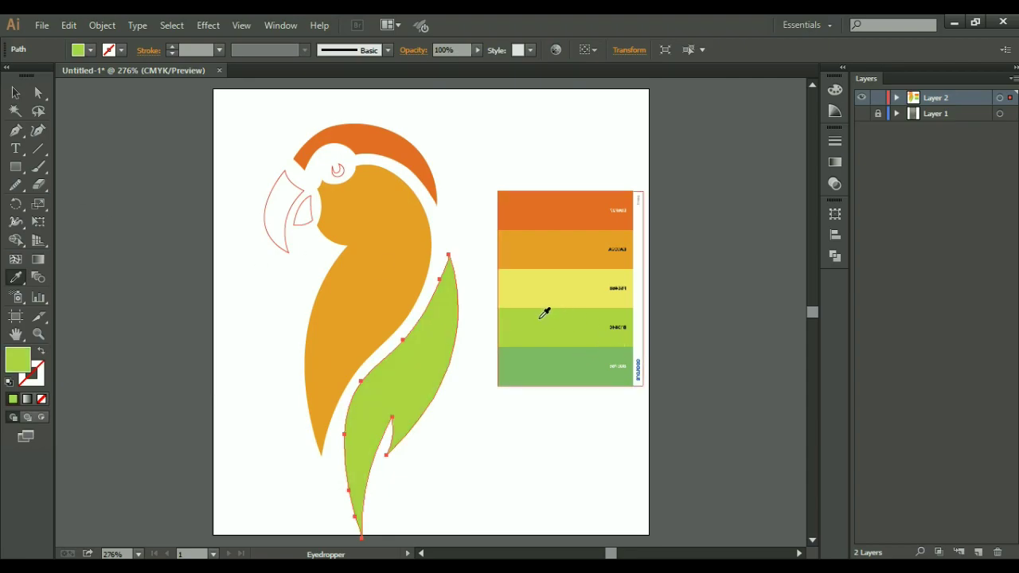
left_click(15, 93)
left_click(226, 202)
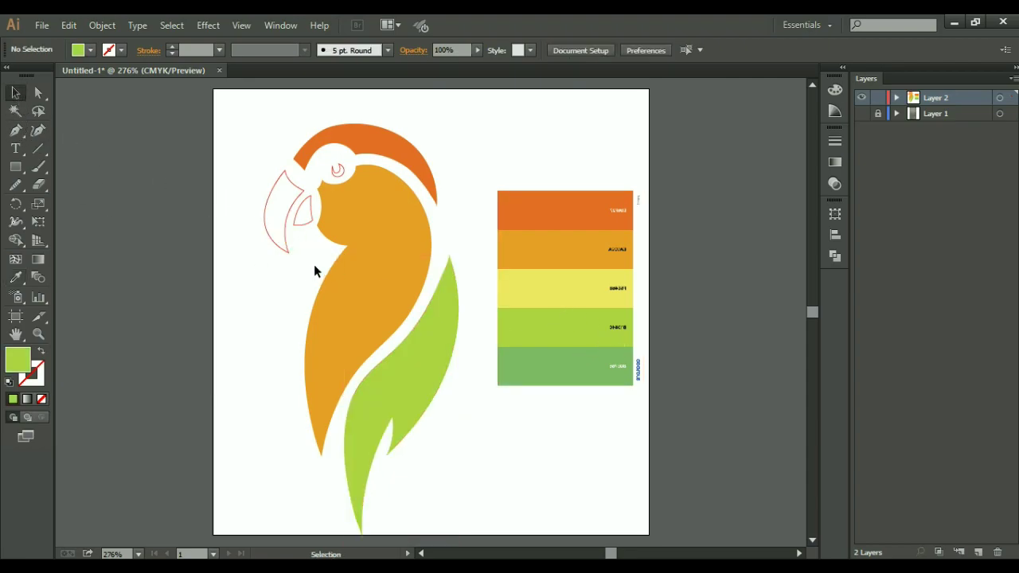
Fill the small triangle inside the beak with the palette's top orange
left_click(311, 220)
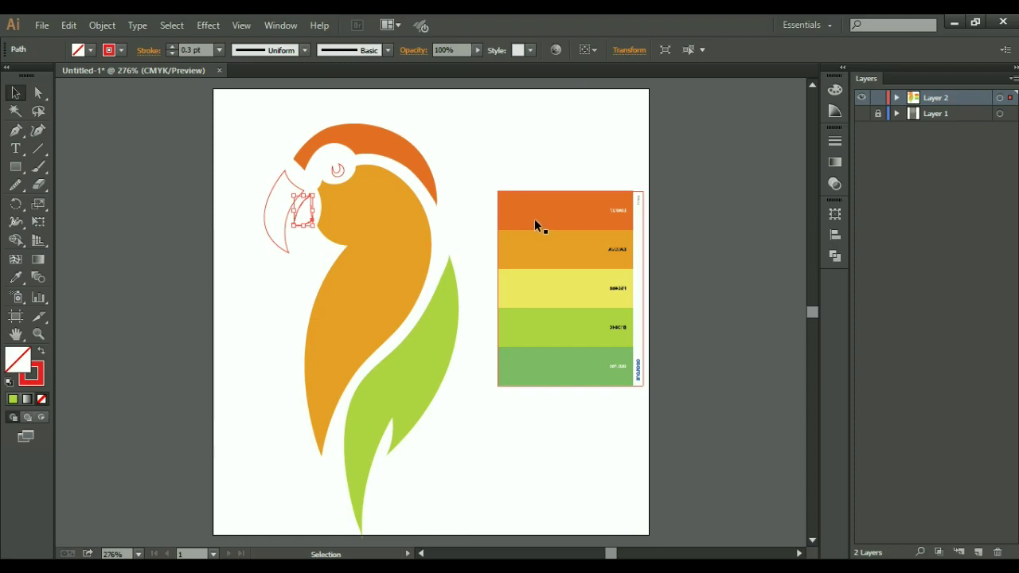
key("i")
left_click(557, 200)
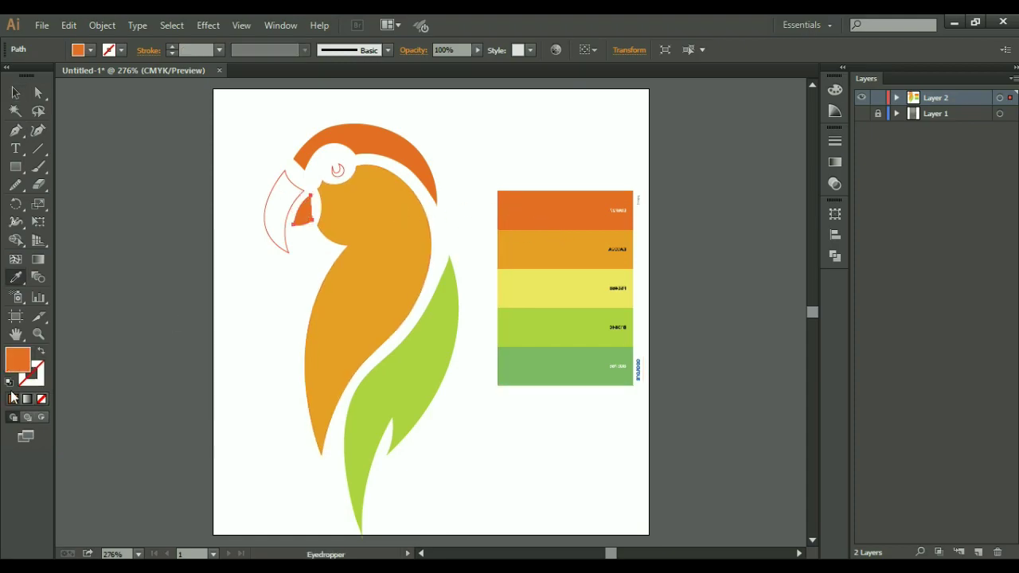
left_click(834, 90)
Darken the beak triangle to brightness 80 and pull the beak's curve outward
left_click(753, 151)
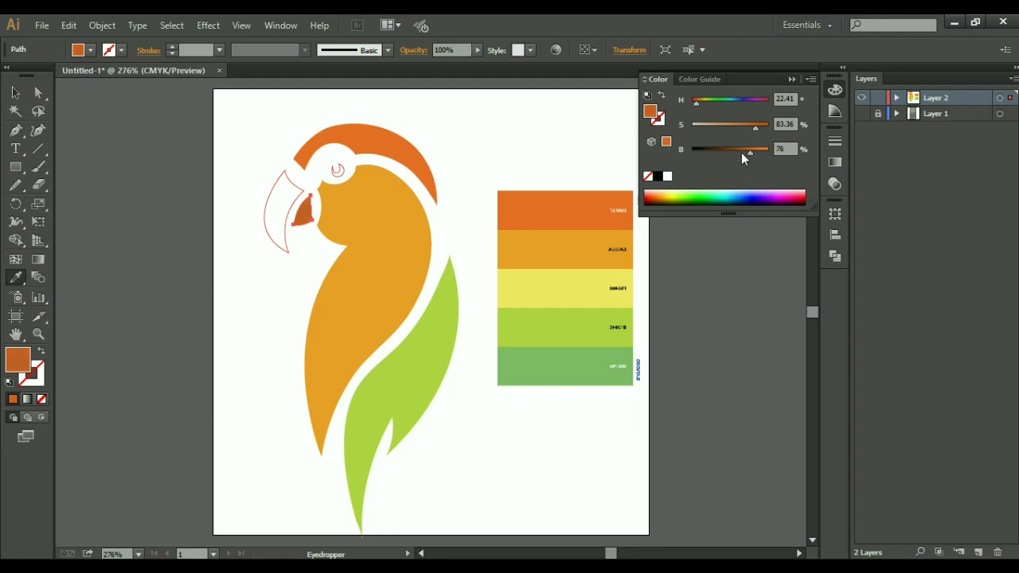
left_click(15, 93)
left_click_drag(243, 168, 282, 190)
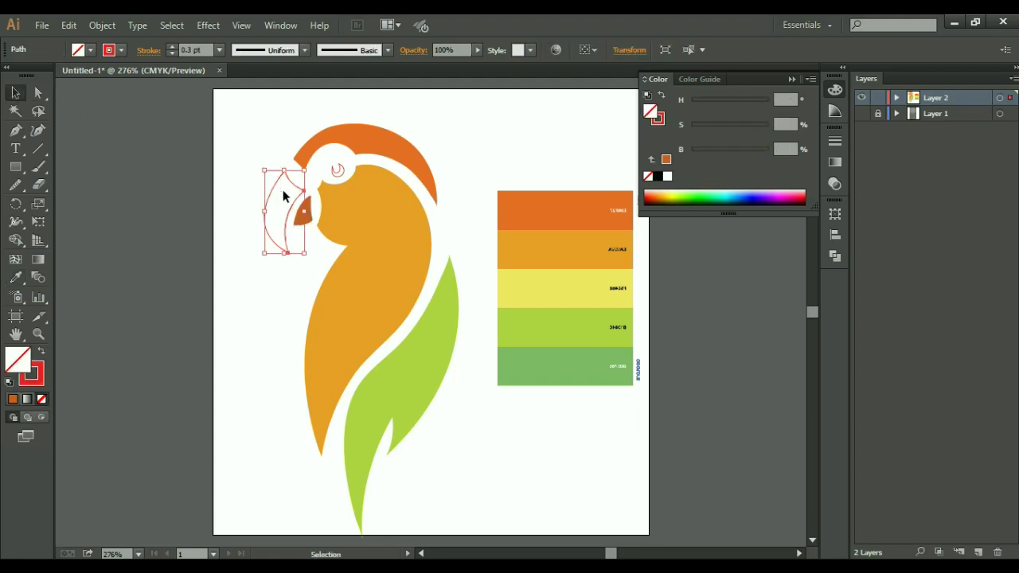
key("a")
left_click(274, 233)
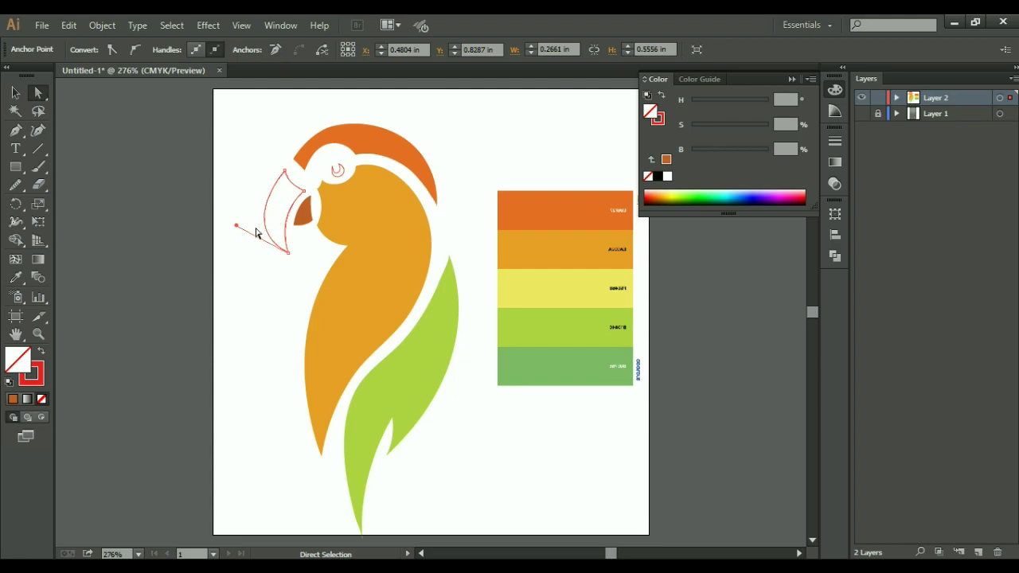
left_click_drag(236, 225, 227, 228)
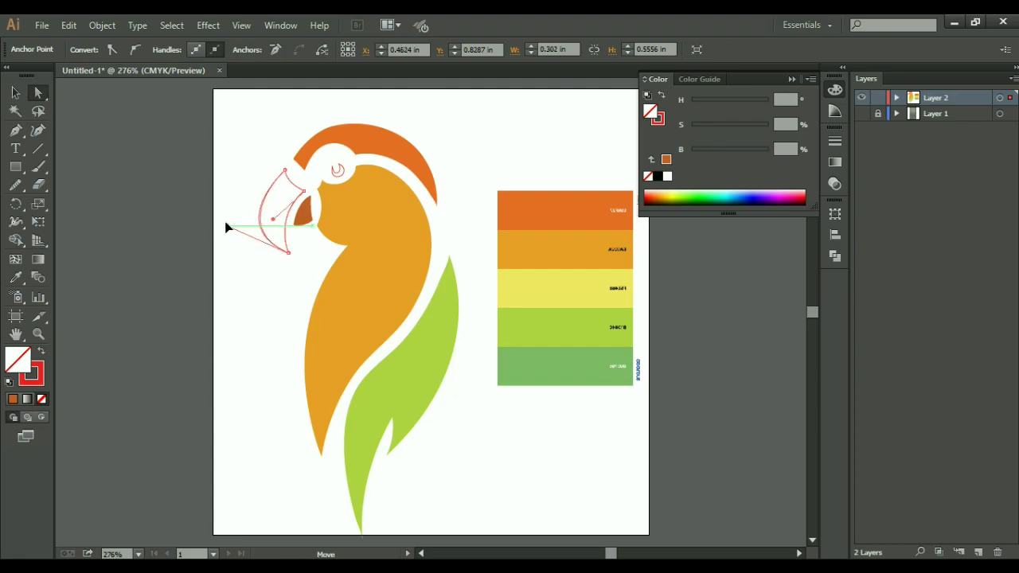
left_click(159, 162)
left_click(15, 93)
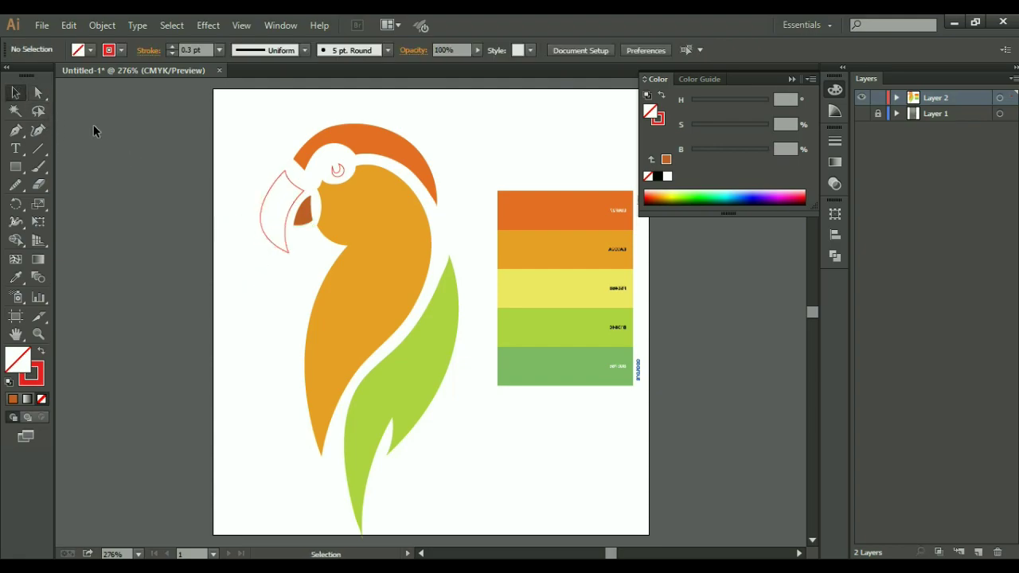
Fill the beak with the crest orange at 100 saturation and 100 brightness
left_click_drag(260, 173, 278, 190)
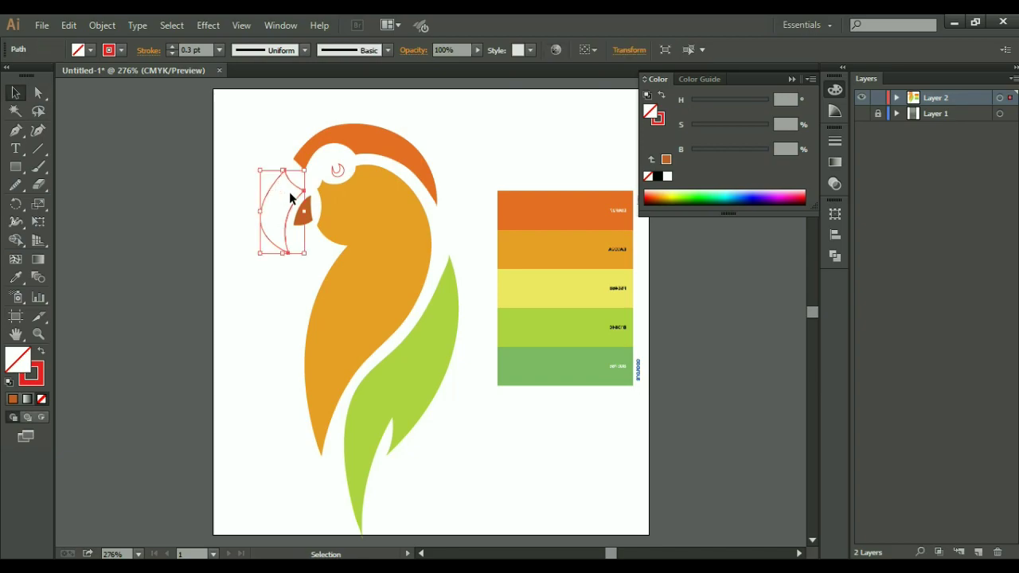
key("i")
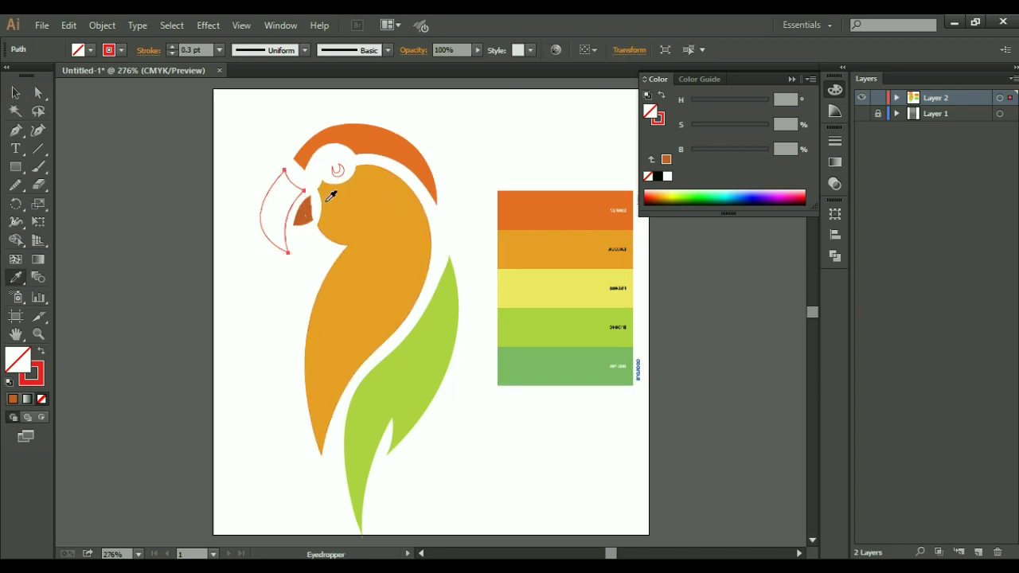
left_click(369, 132)
mouse_move(750, 150)
left_mouse_down()
mouse_move(769, 150)
mouse_move(770, 126)
left_mouse_up()
key("v")
left_click(260, 194)
left_click_drag(239, 158, 253, 181)
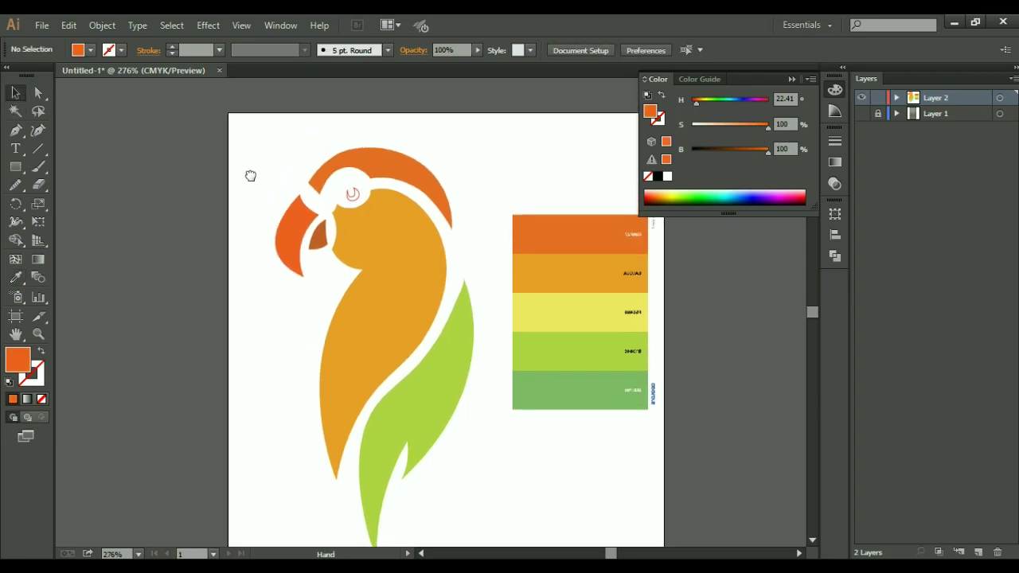
Give the eye the body orange, then lower its brightness to 53 for dark brown
left_click(355, 195)
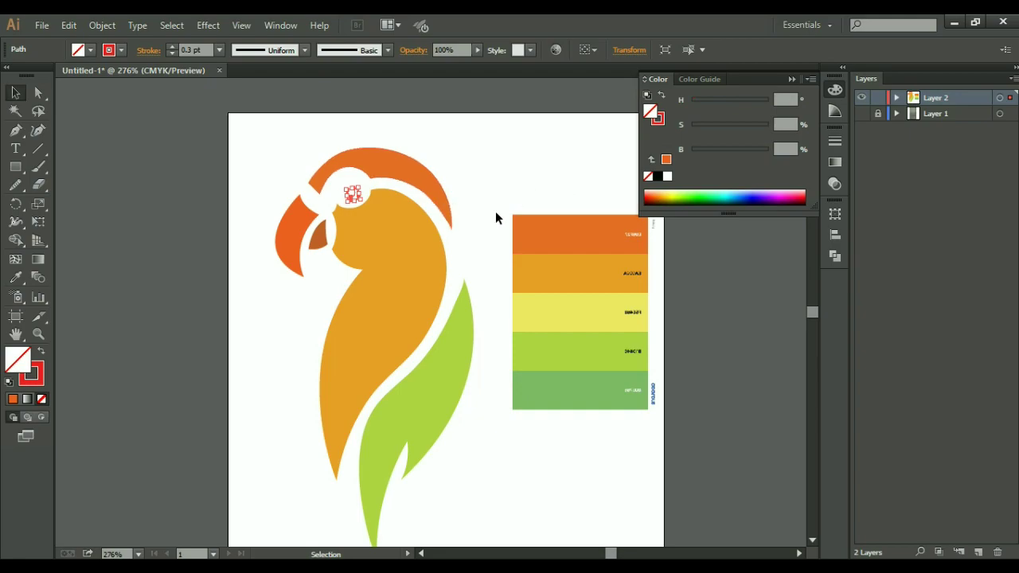
key("i")
left_click(403, 291)
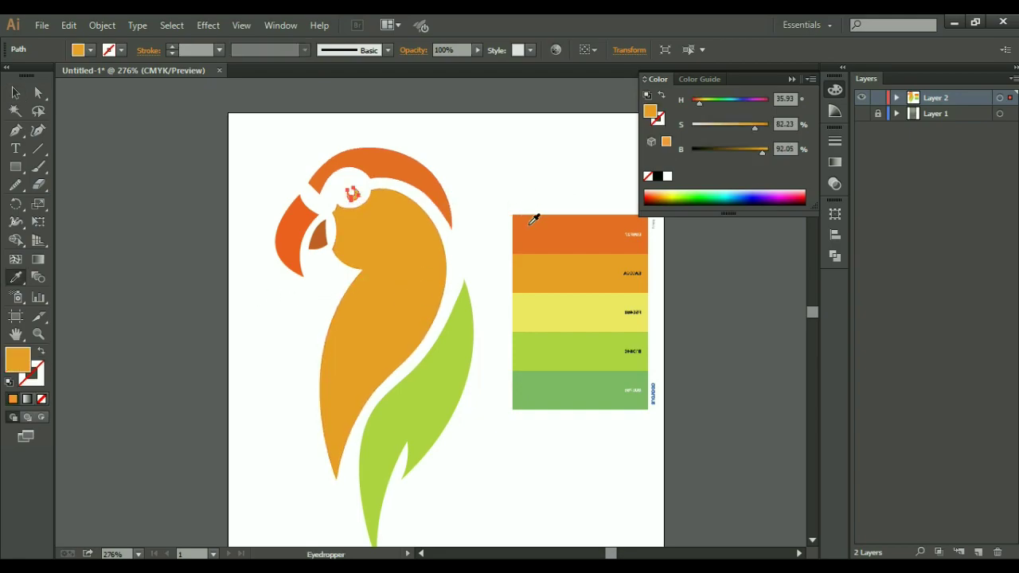
left_click(15, 92)
left_click(362, 184)
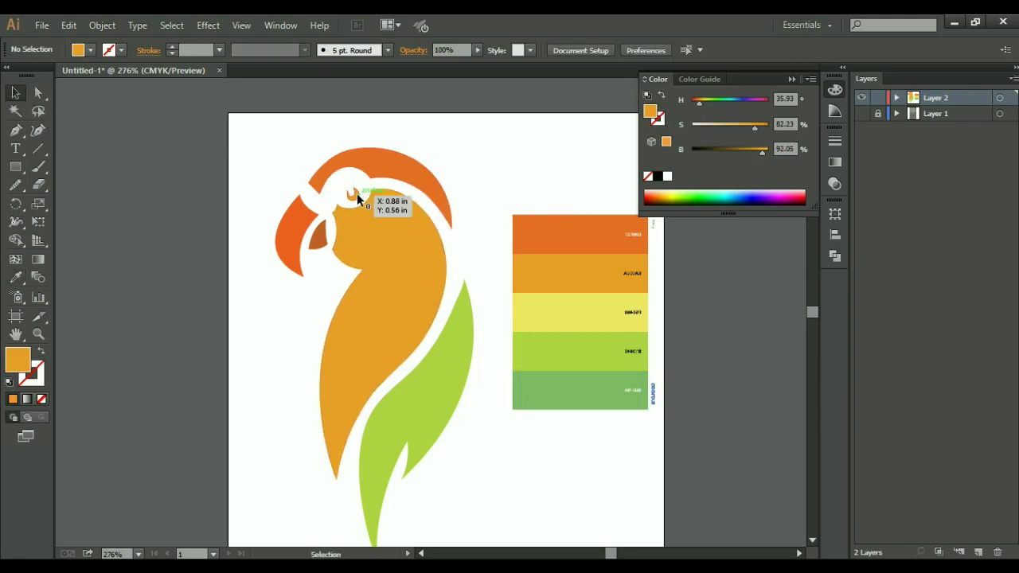
left_click_drag(762, 151, 733, 151)
left_click(557, 150)
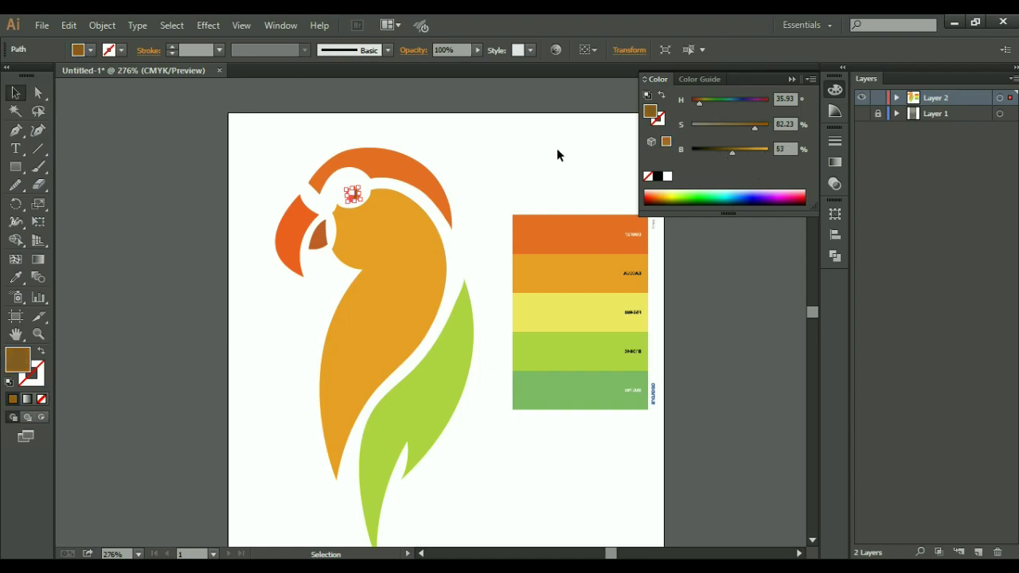
Zoom in to inspect the head, then zoom back out to the whole parrot
key("ctrl+plus")
key("ctrl+plus")
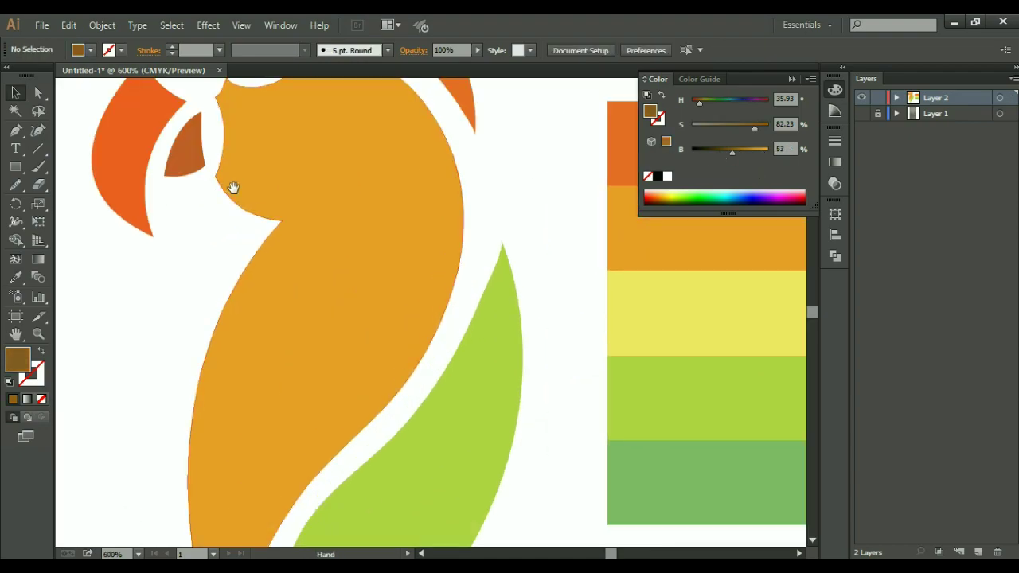
left_click_drag(226, 175, 315, 328)
left_click(17, 93)
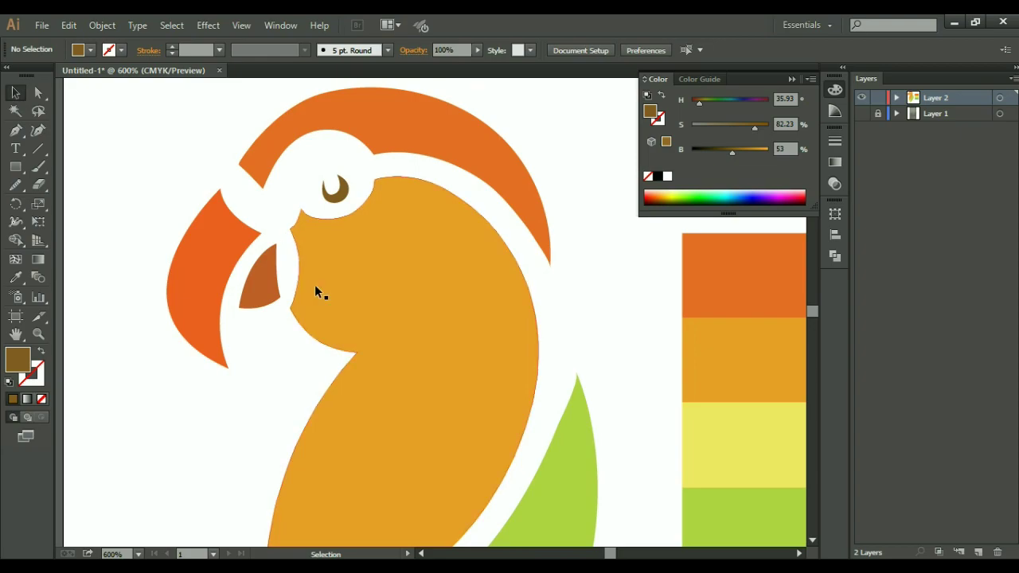
key("ctrl+minus")
key("ctrl+minus")
left_click_drag(428, 414, 373, 254)
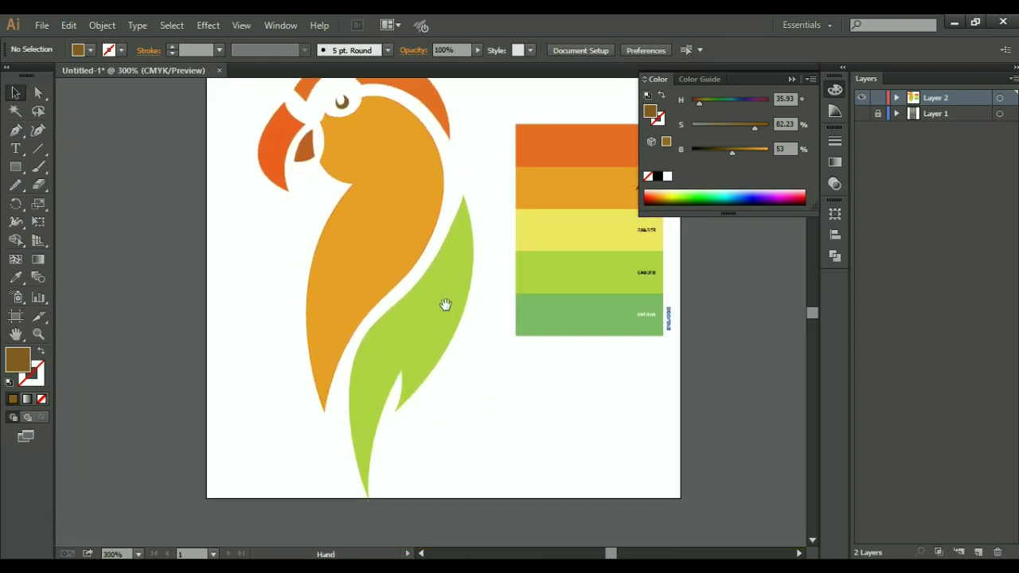
key("p")
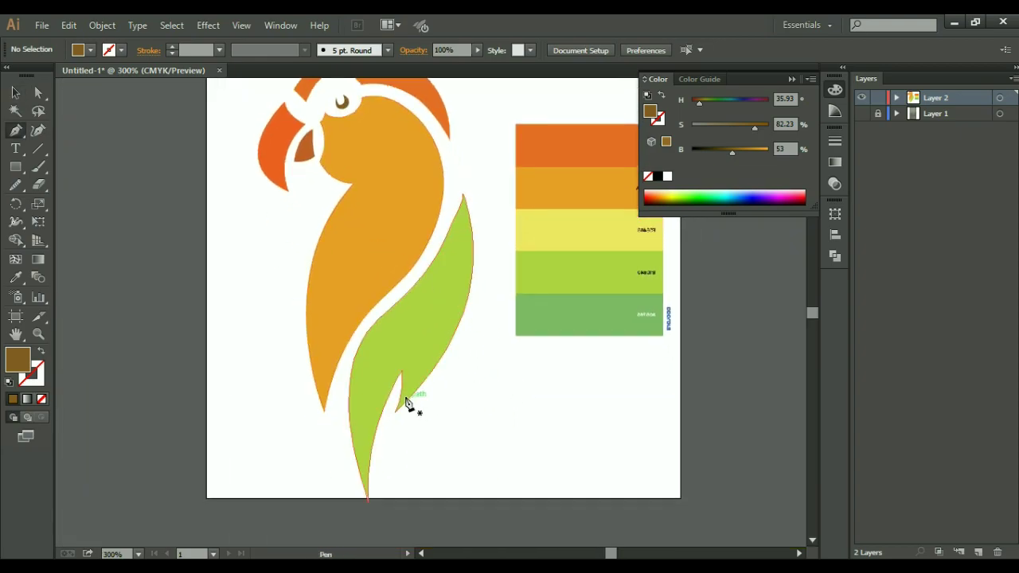
Draw a strip along the wing's outer edge and swap its fill and stroke
mouse_move(463, 194)
left_mouse_down()
mouse_move(443, 317)
mouse_move(399, 419)
mouse_move(303, 520)
left_mouse_up()
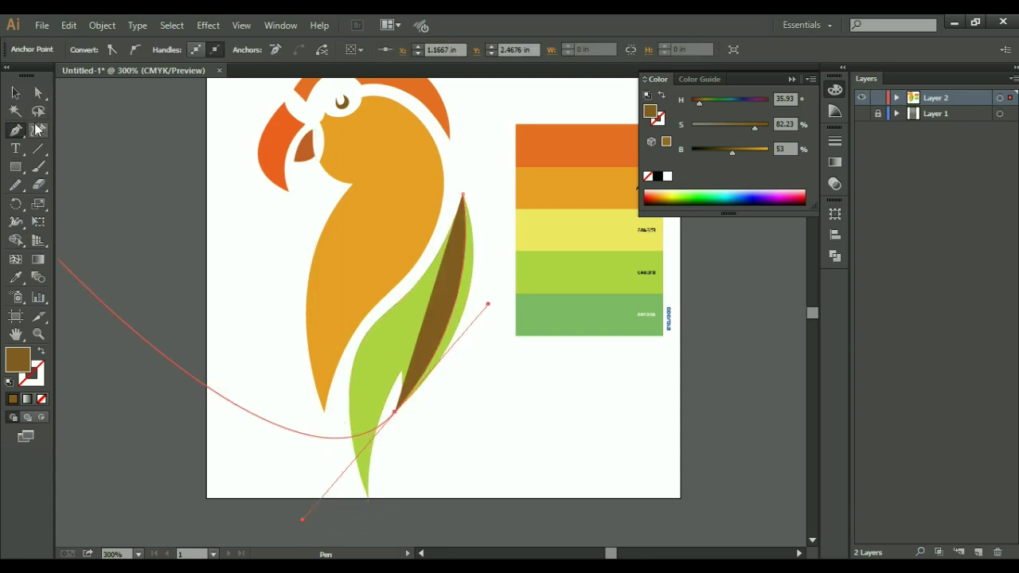
left_click(39, 354)
left_click(15, 92)
left_click(504, 387)
Split the wing and the new strip apart with Shape Builder
left_click_drag(496, 187, 374, 458)
left_click(15, 239)
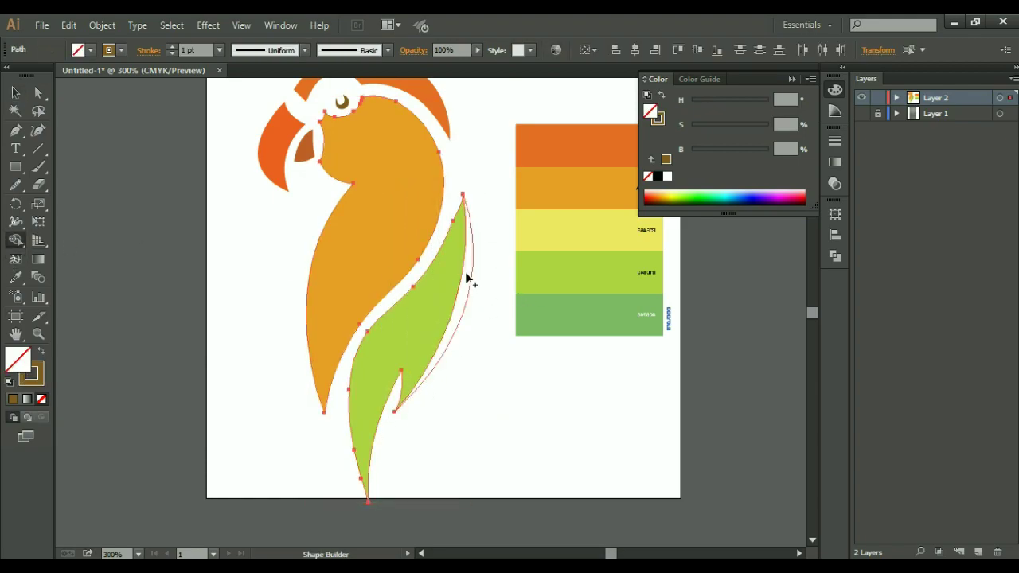
left_click(15, 92)
left_click(448, 348)
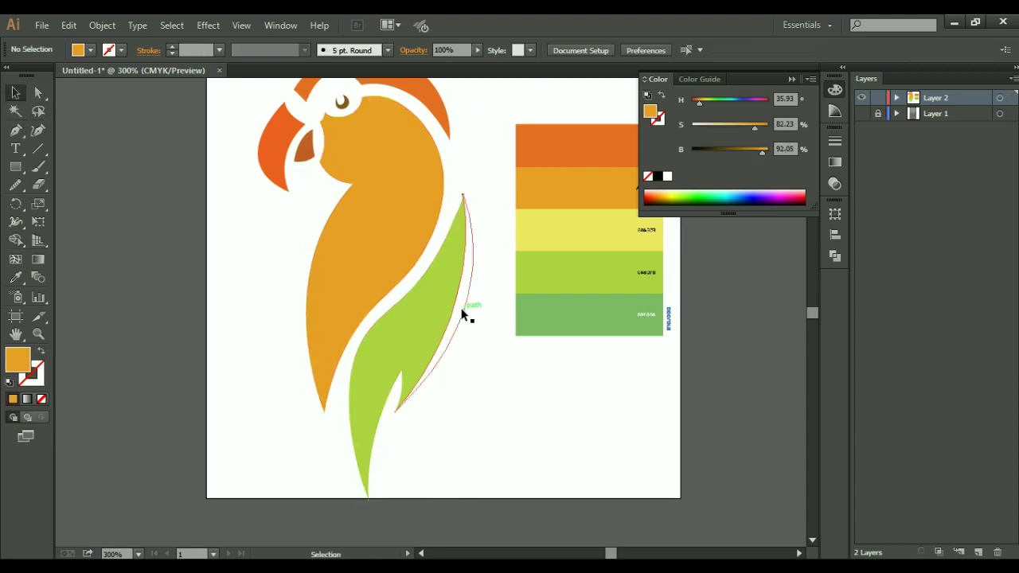
Fill the wing-edge strip with the darker green swatch
left_click(462, 315)
key("i")
left_click(609, 307)
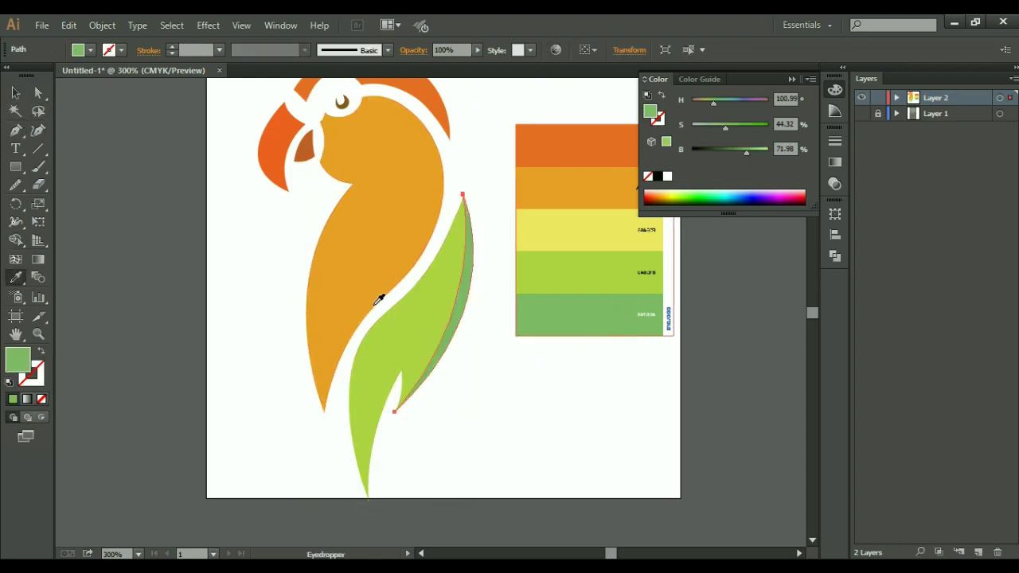
key("v")
left_click(202, 205)
left_click_drag(202, 195, 180, 250)
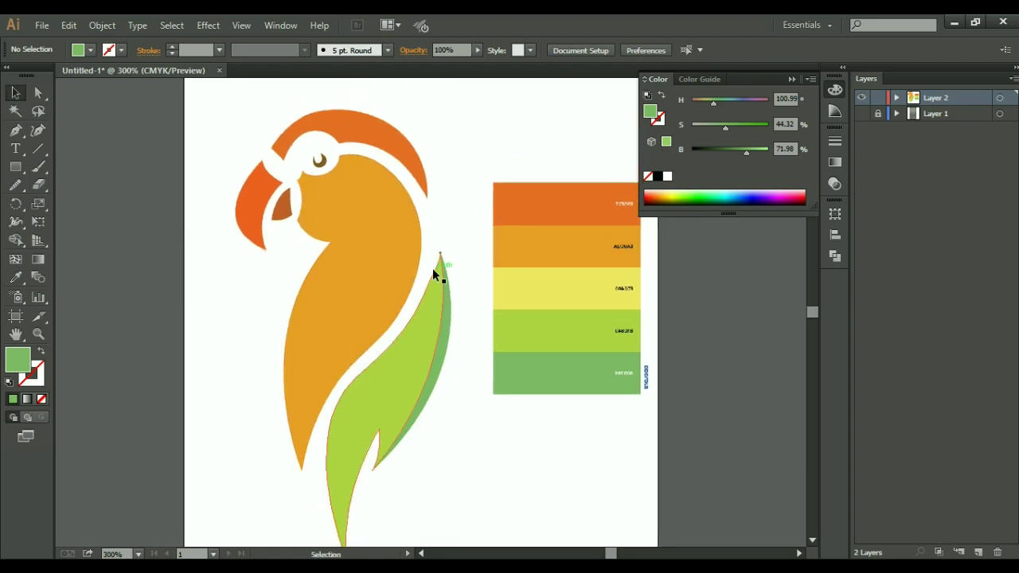
Zoom in on the wing tip and delete the tiny leftover fragment there
scroll(449, 255, "up", 1)
scroll(450, 255, "up", 2)
scroll(450, 255, "up", 1)
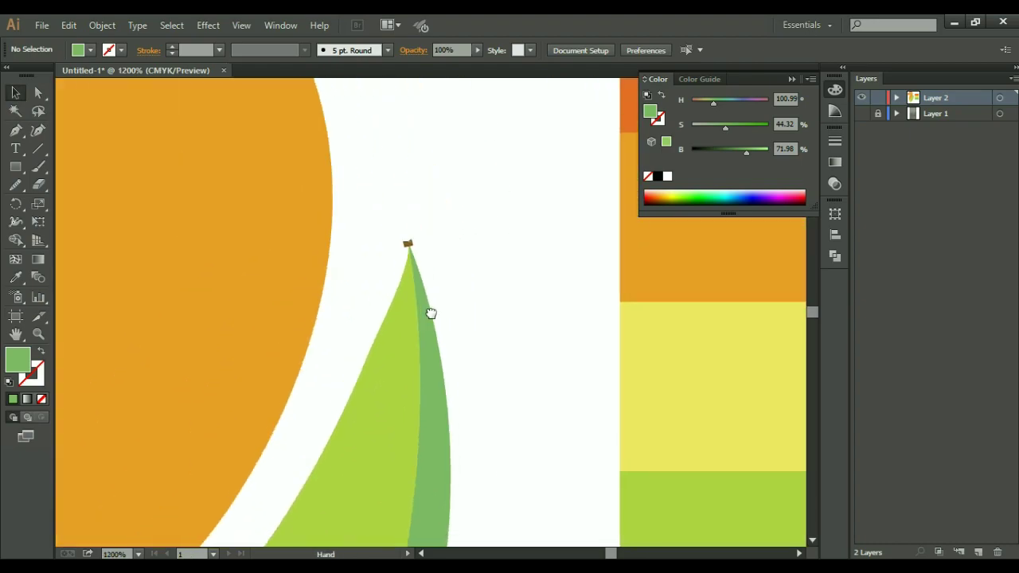
key("a")
left_click(396, 256)
left_click(446, 253)
key("v")
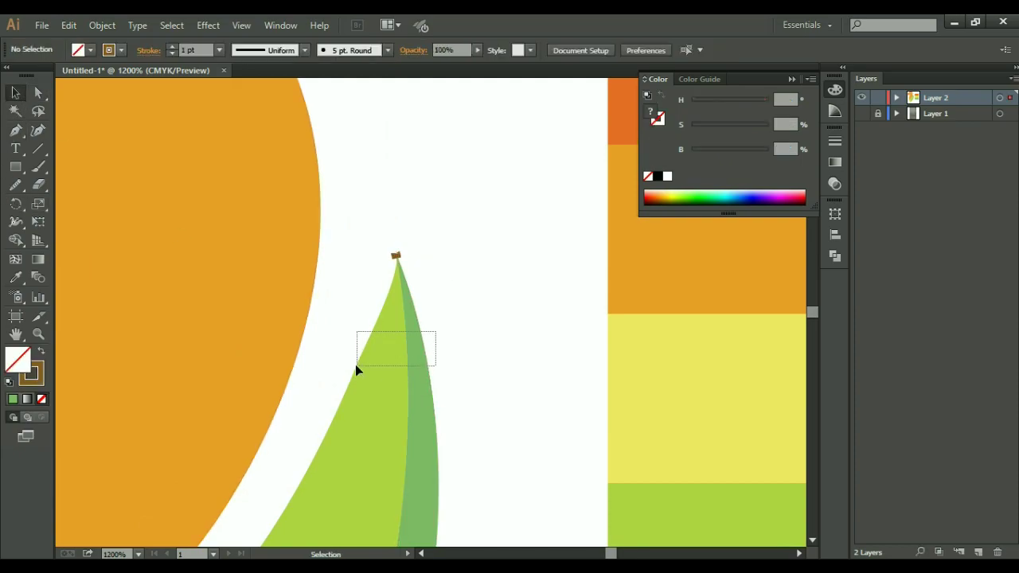
left_click_drag(355, 364, 357, 368)
left_click_drag(422, 232, 386, 265)
key("Delete")
Nudge the wing one step right and up with the arrow keys
left_click_drag(454, 279, 368, 349)
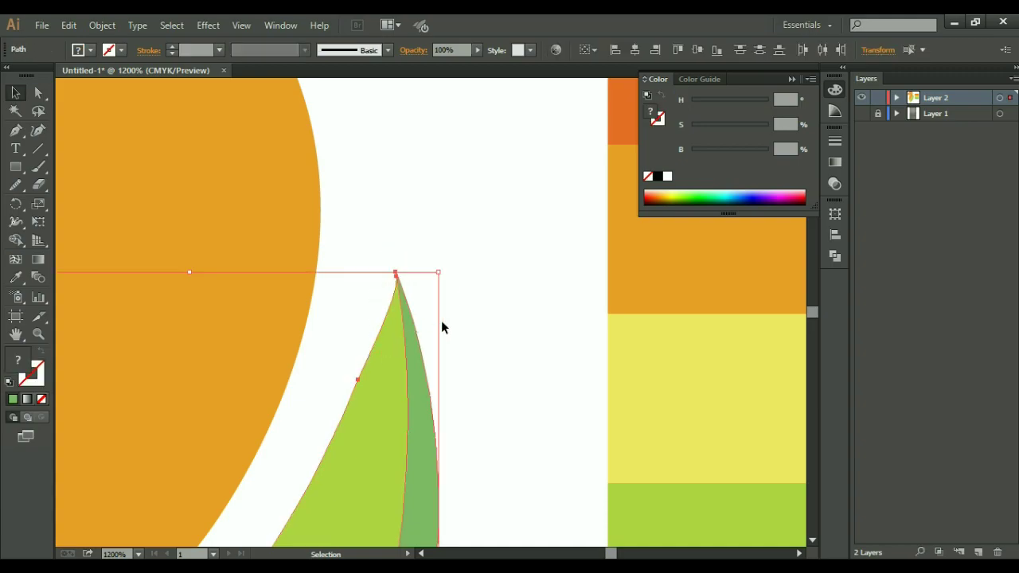
scroll(444, 328, "down", 2)
scroll(464, 404, "down", 2)
scroll(473, 321, "up", 1)
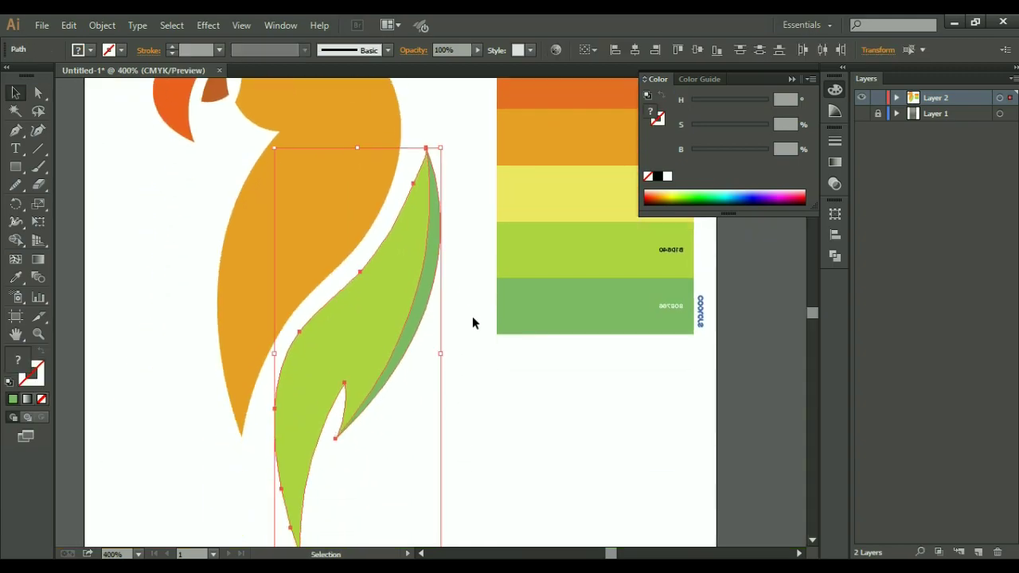
key("Right")
key("Up")
key("Up")
key("Up")
key("Up")
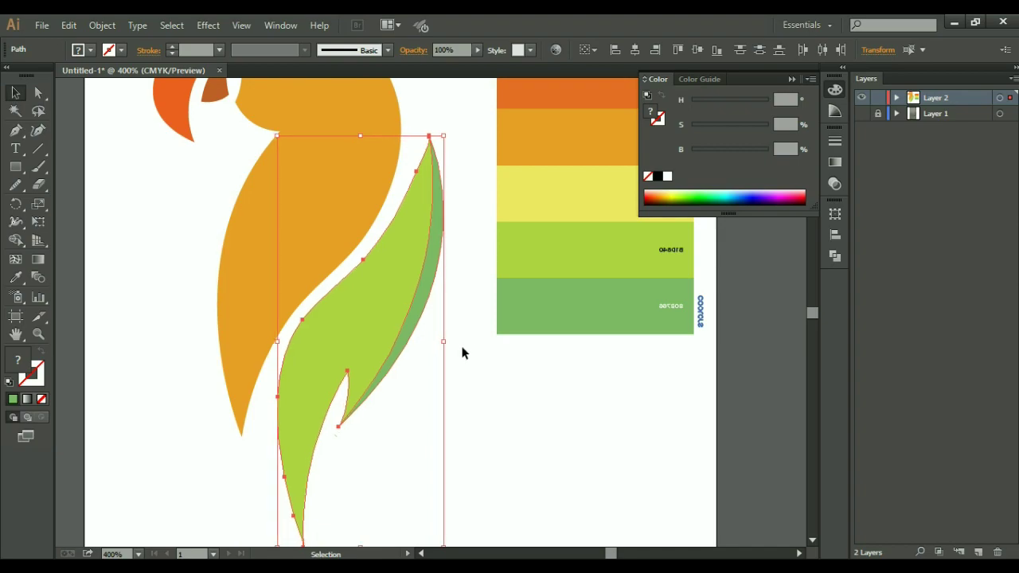
Nudge the wing back left and down, then fit the artboard in view
left_click(479, 432)
left_click_drag(464, 191, 407, 229)
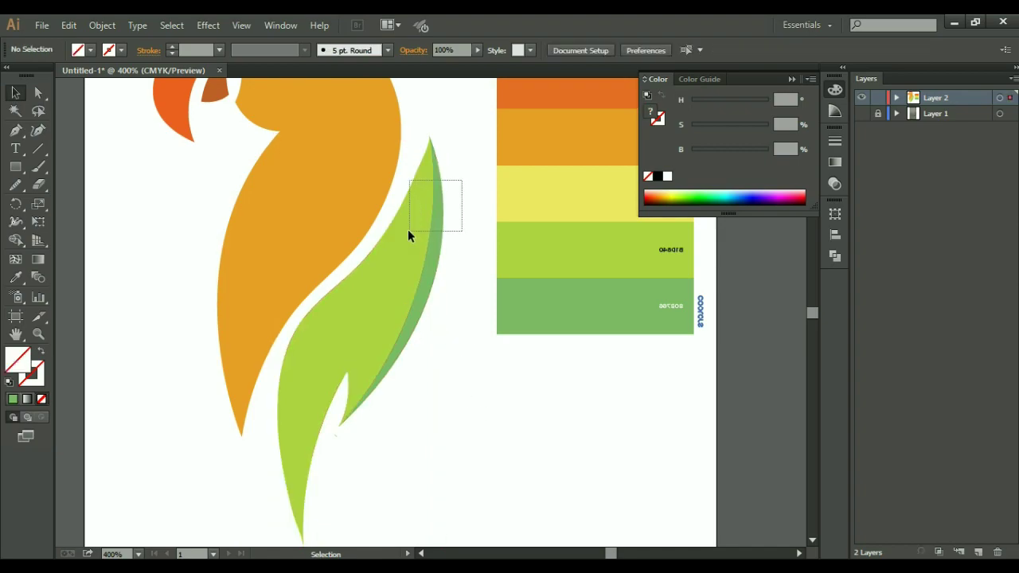
key("Left")
key("Down")
left_click(510, 392)
key("ctrl+0")
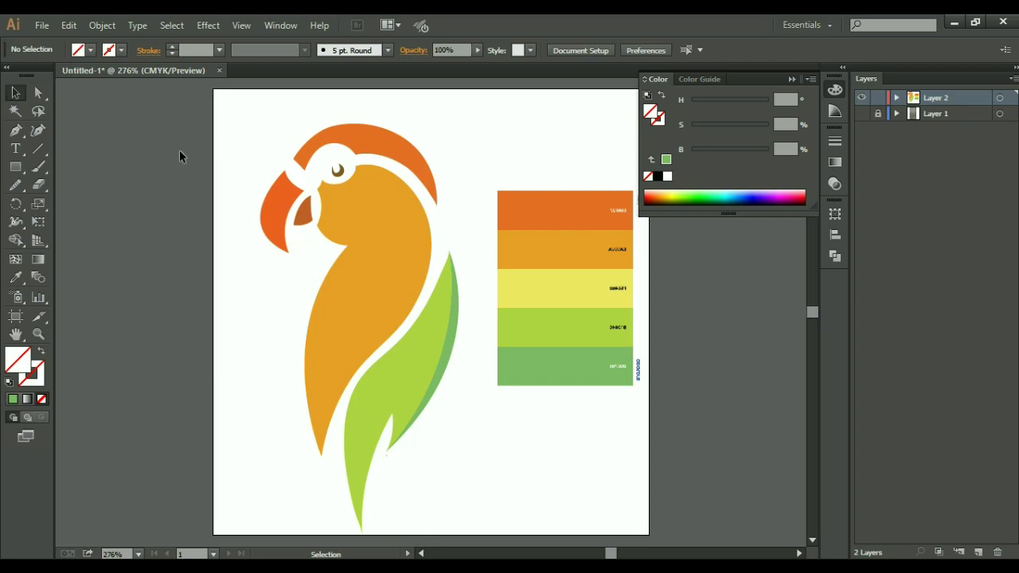
Turn the beak bright red with hue 0 and saturation 100
left_click(265, 204)
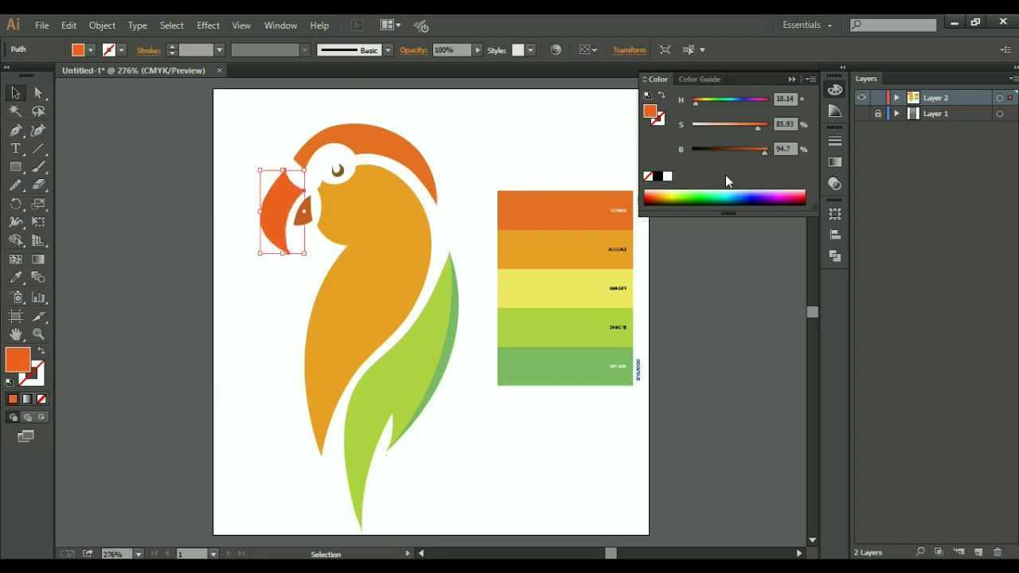
left_click_drag(701, 105, 690, 100)
mouse_move(754, 126)
left_mouse_down()
mouse_move(801, 136)
mouse_move(775, 148)
left_mouse_up()
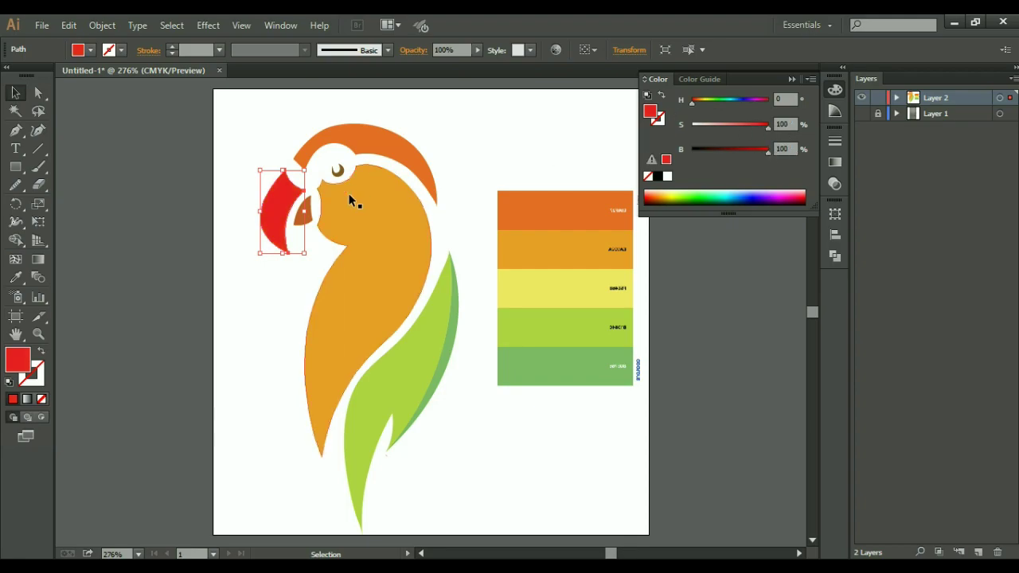
left_click(200, 335)
Give the inner mouth the beak's red and darken its brightness
left_click(306, 218)
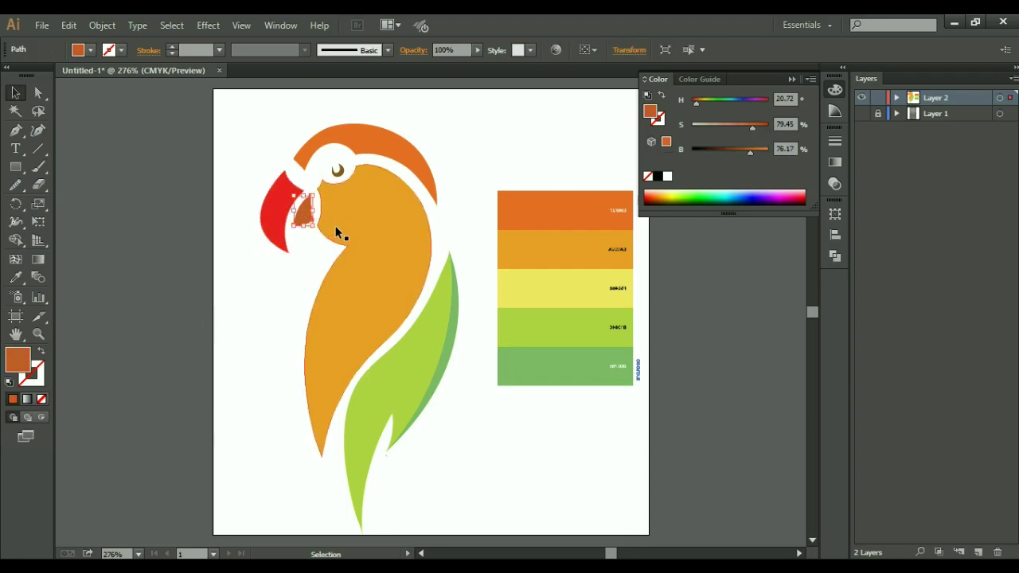
key("i")
left_click(288, 211)
left_click_drag(727, 149, 738, 152)
left_click(15, 92)
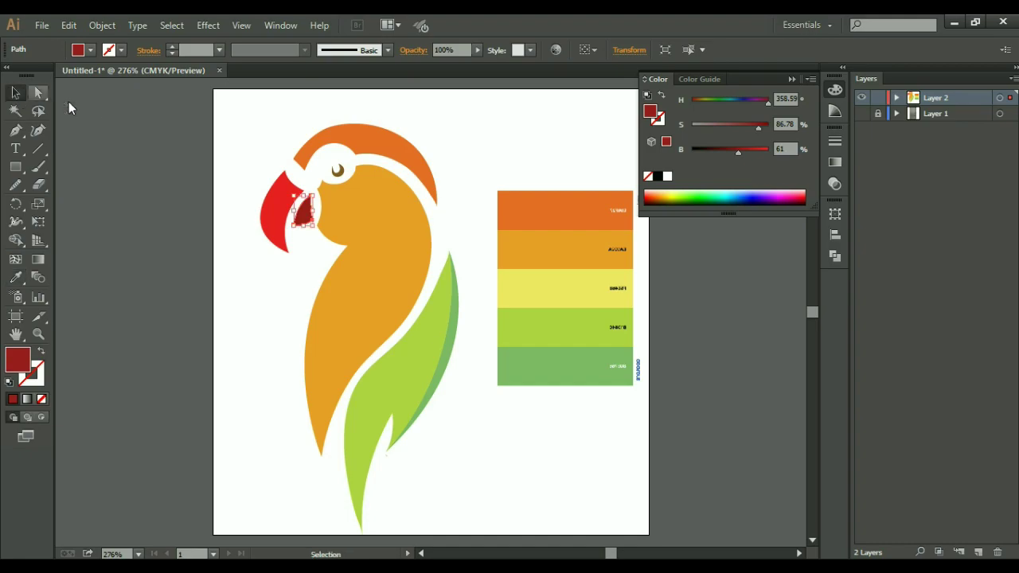
left_click(239, 165)
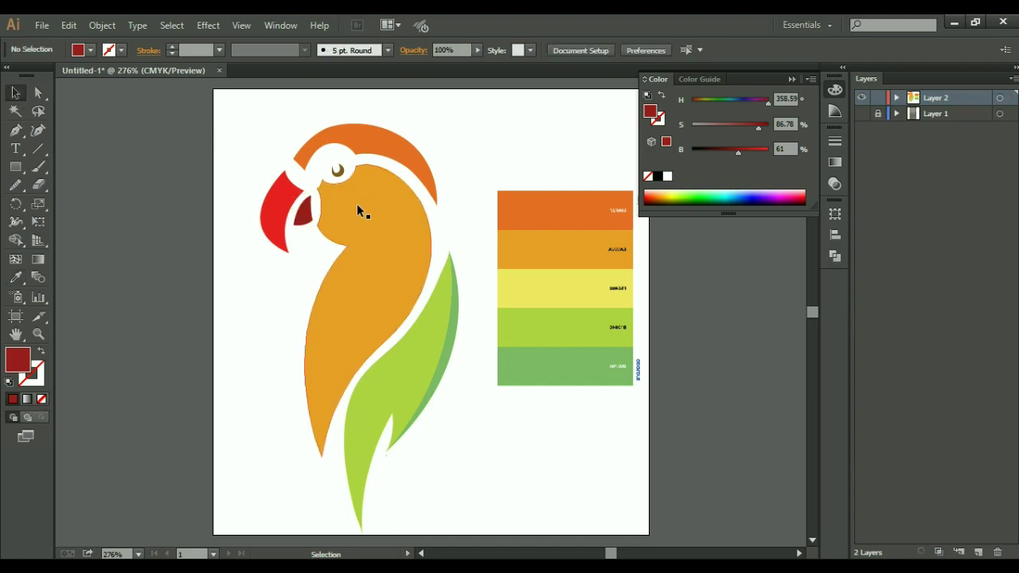
Give the head crest the same orange as the body
left_click(386, 141)
key("i")
left_click(406, 255)
left_click(15, 93)
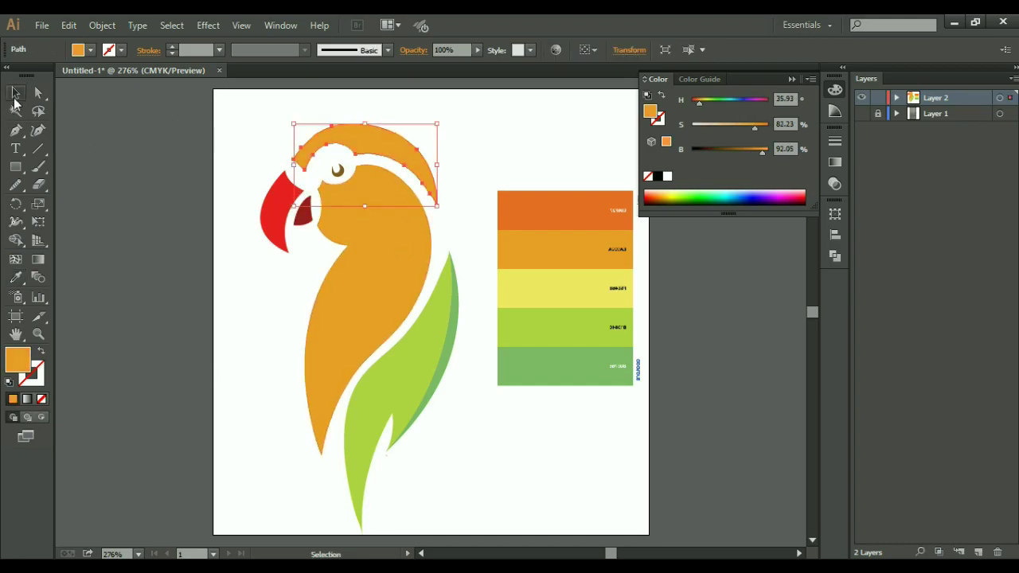
left_click(161, 306)
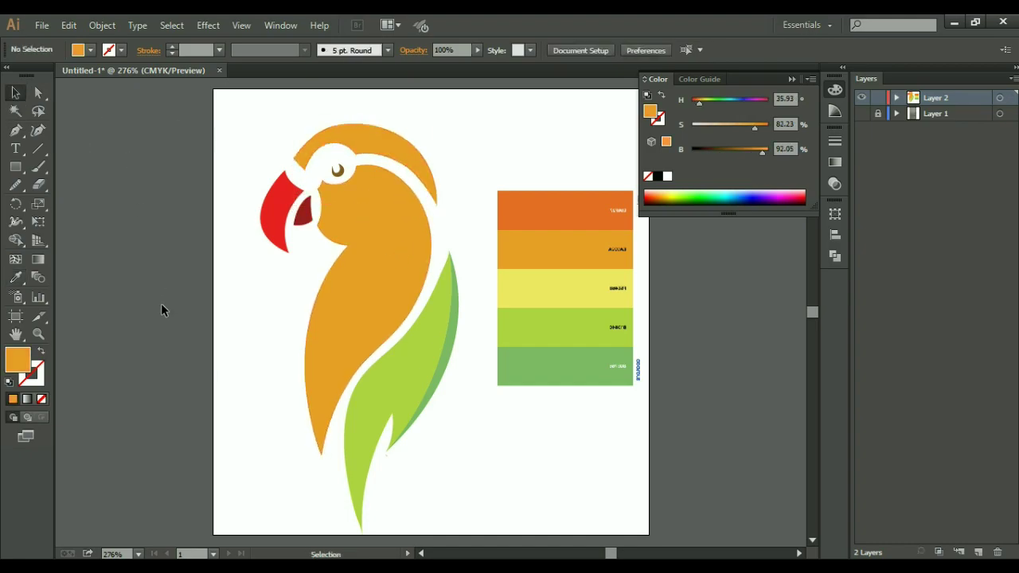
Lighten the inner mouth's dark red slightly
left_click(306, 213)
left_click_drag(745, 149, 747, 151)
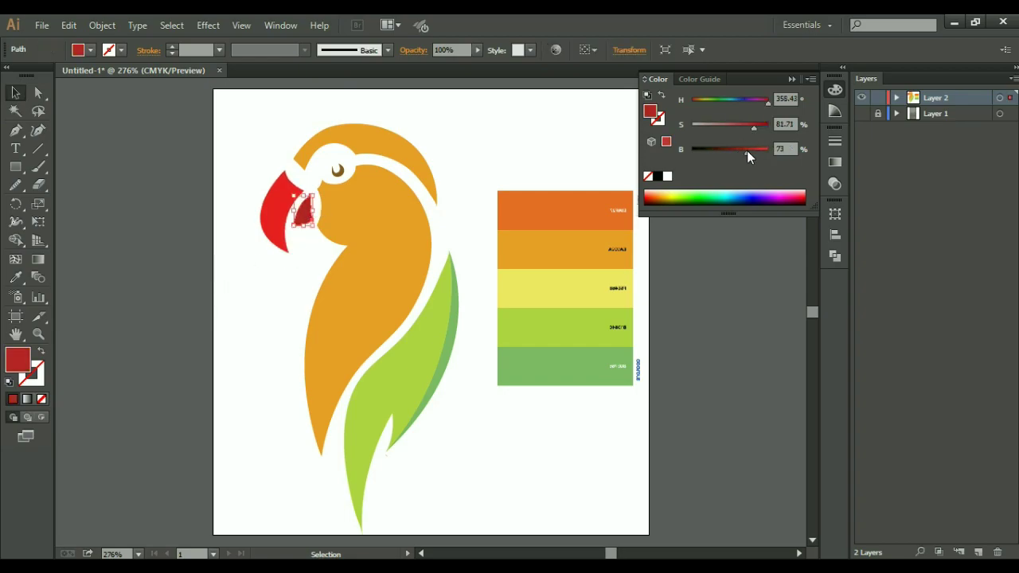
left_click(488, 152)
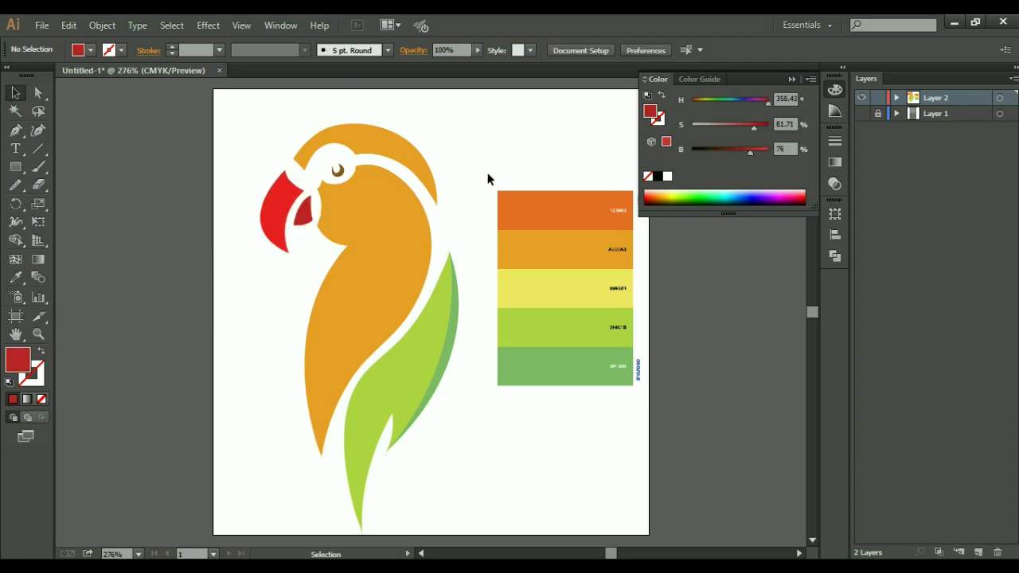
key("ctrl+plus")
key("ctrl+plus")
Inspect the green wing's anchor points with Direct Selection, then fit the artboard
key("a")
left_click(387, 396)
left_click(387, 378)
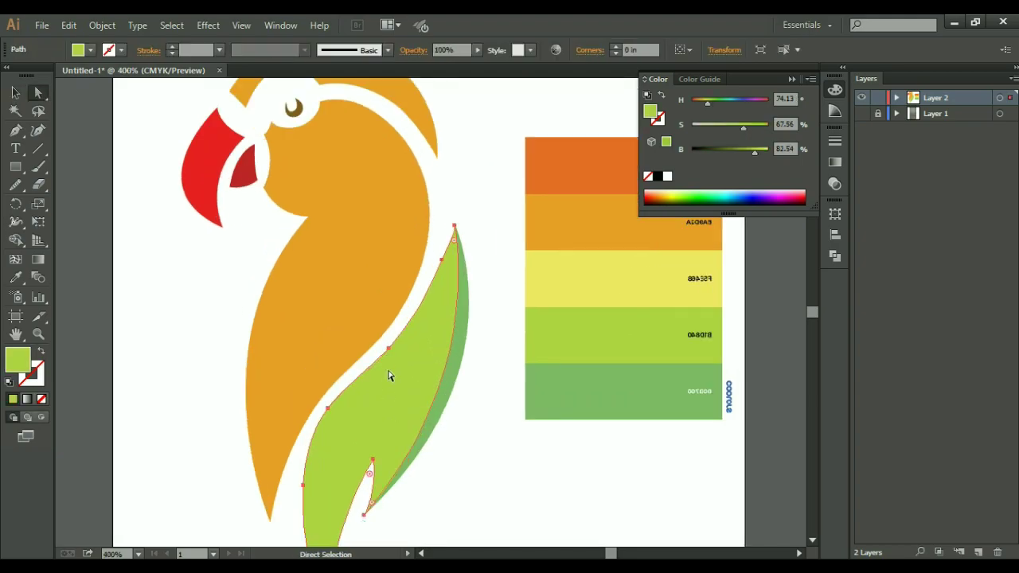
left_click(328, 409)
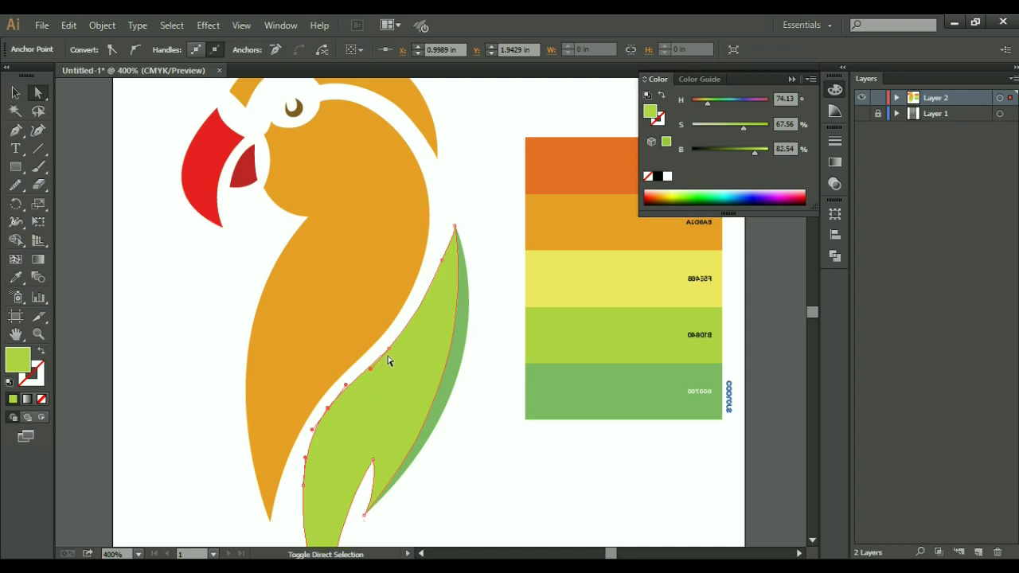
left_click(469, 238)
scroll(466, 199, "down", 2)
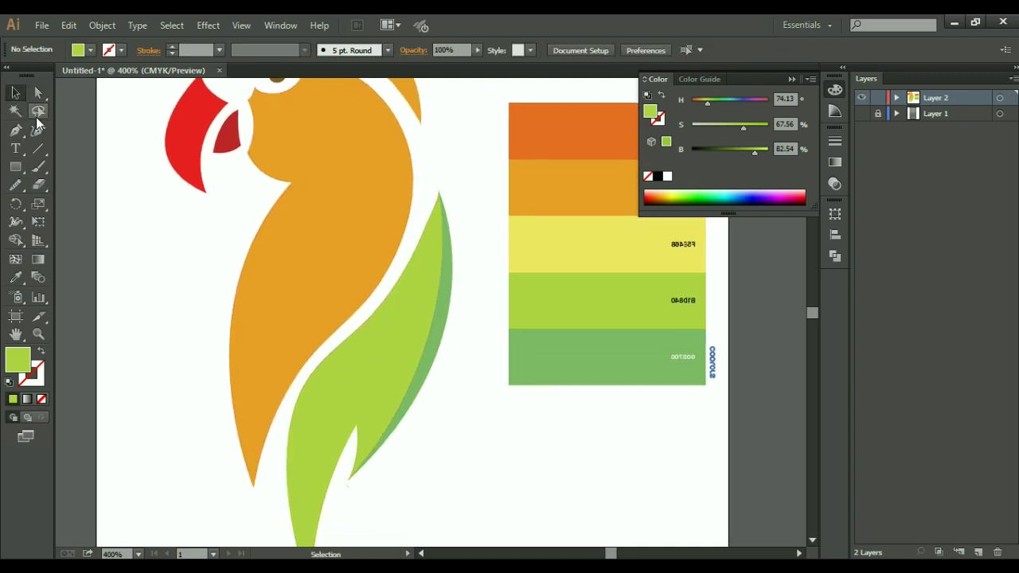
key("ctrl+0")
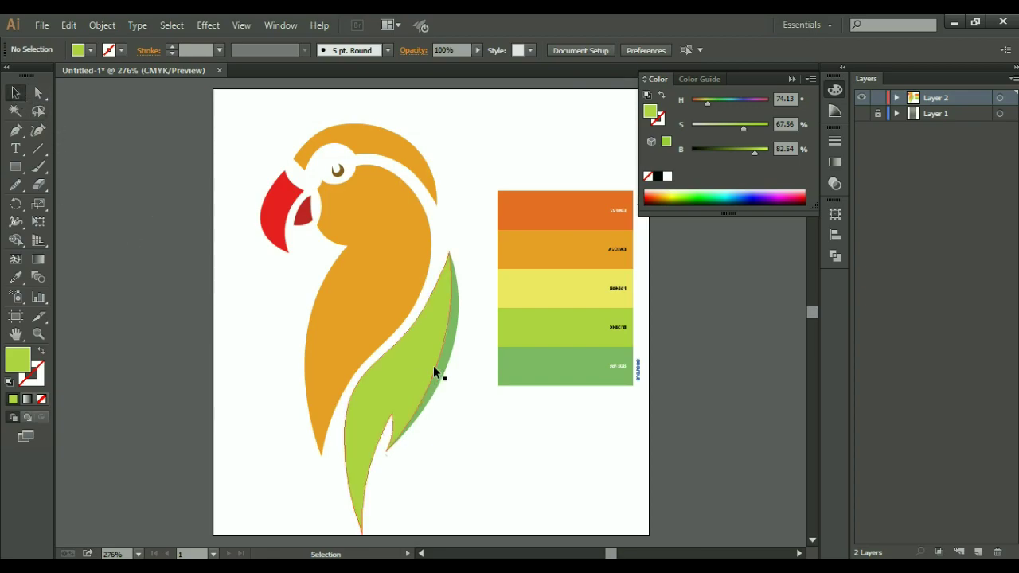
Nudge the green wing one step to the right
left_click(412, 389)
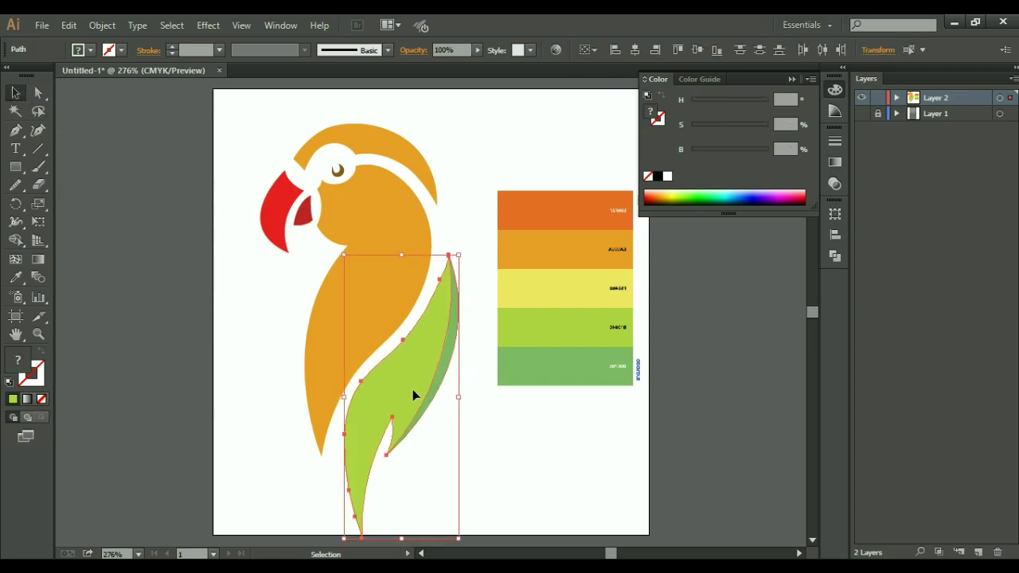
key("Right")
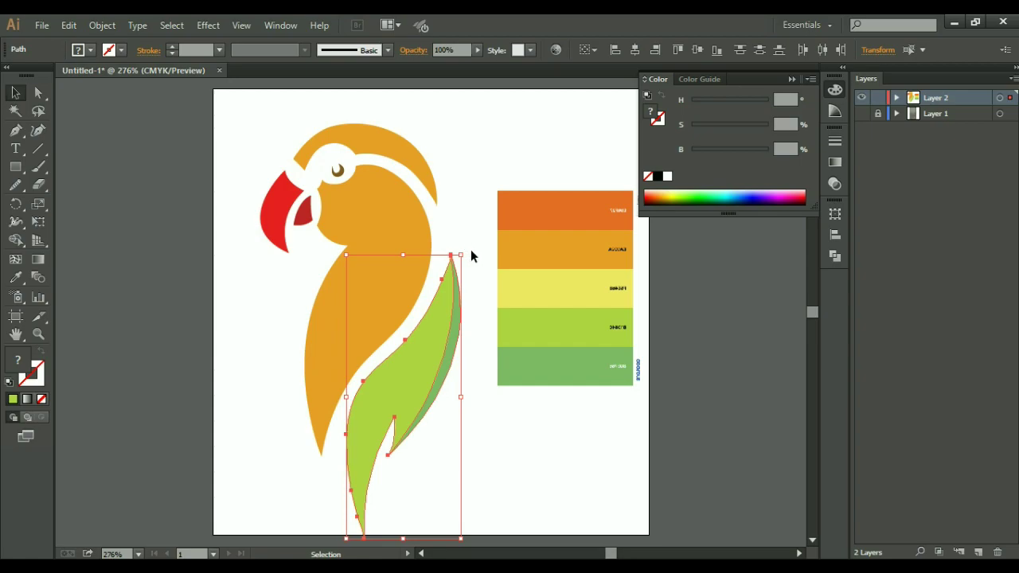
left_click(470, 254)
left_click_drag(473, 364, 420, 404)
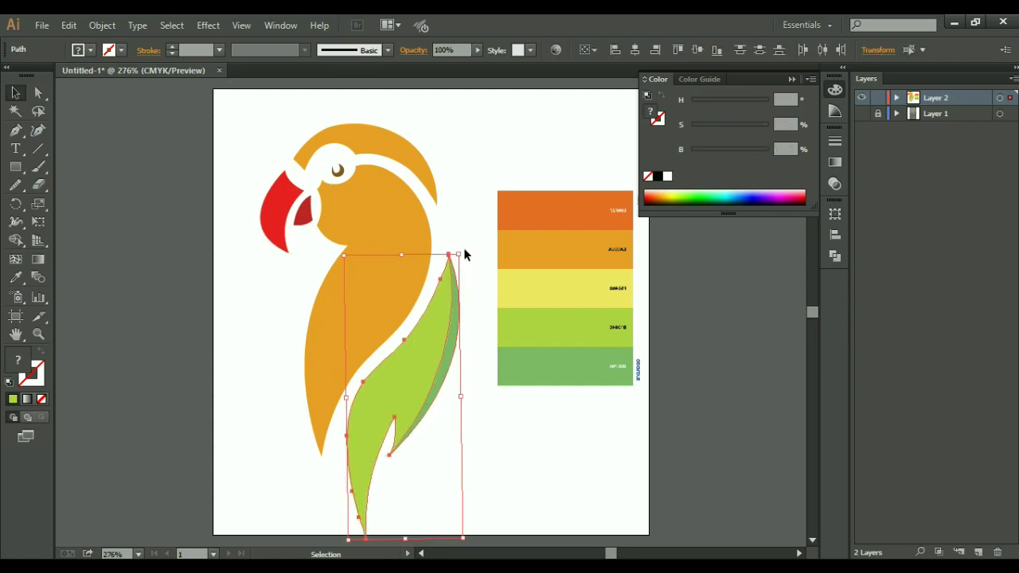
left_click(494, 454)
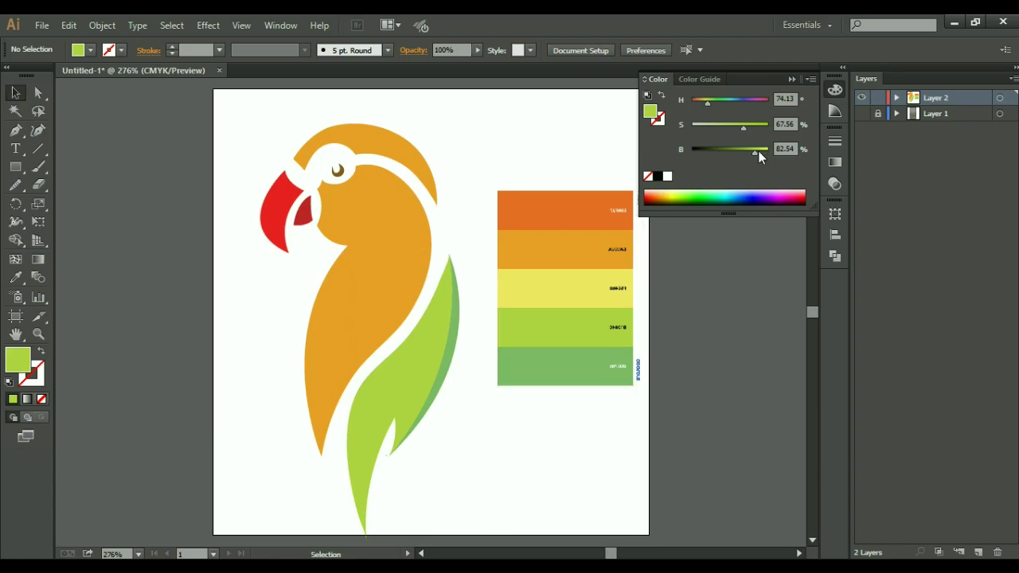
Zoom in on the head and enlarge the brown eye slightly
scroll(364, 205, "up", 3)
left_click_drag(332, 164, 329, 222)
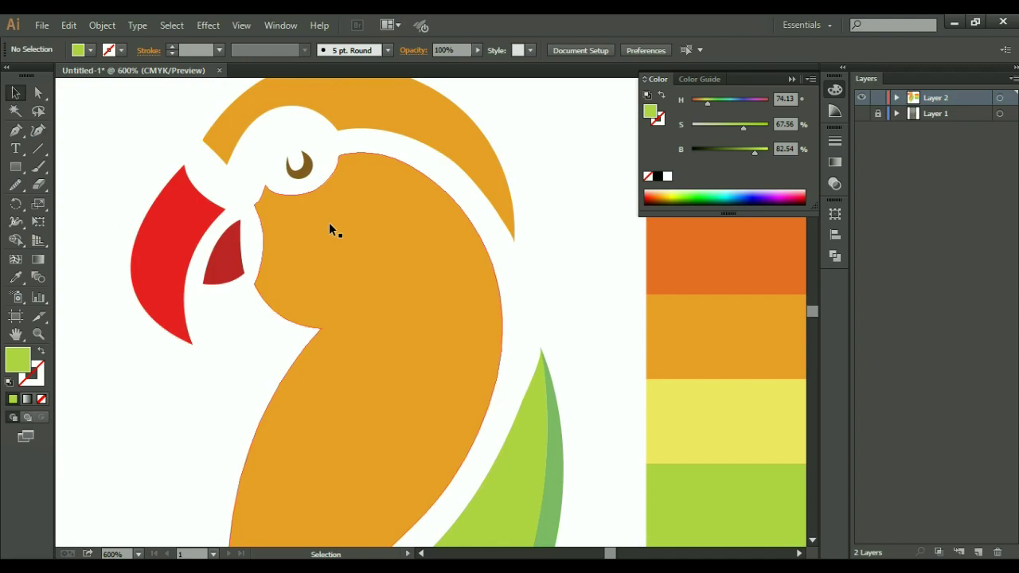
scroll(324, 197, "up", 2)
left_click(16, 94)
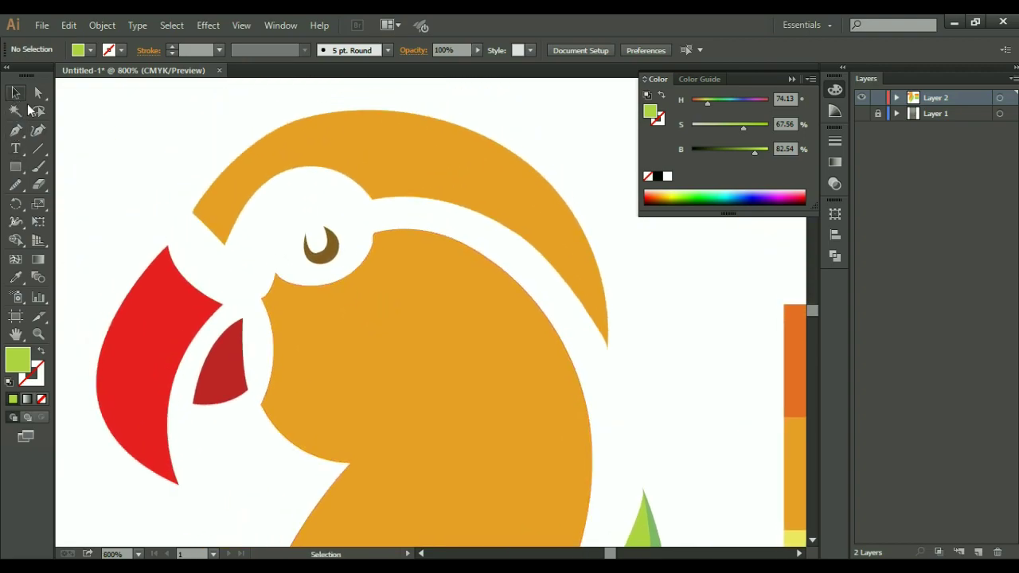
left_click(330, 249)
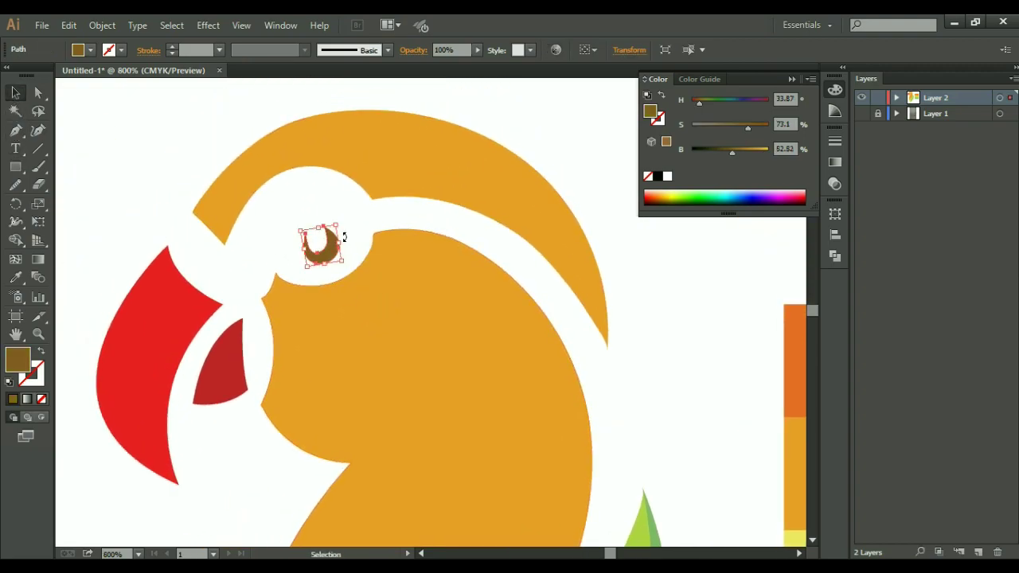
left_click_drag(340, 224, 343, 221)
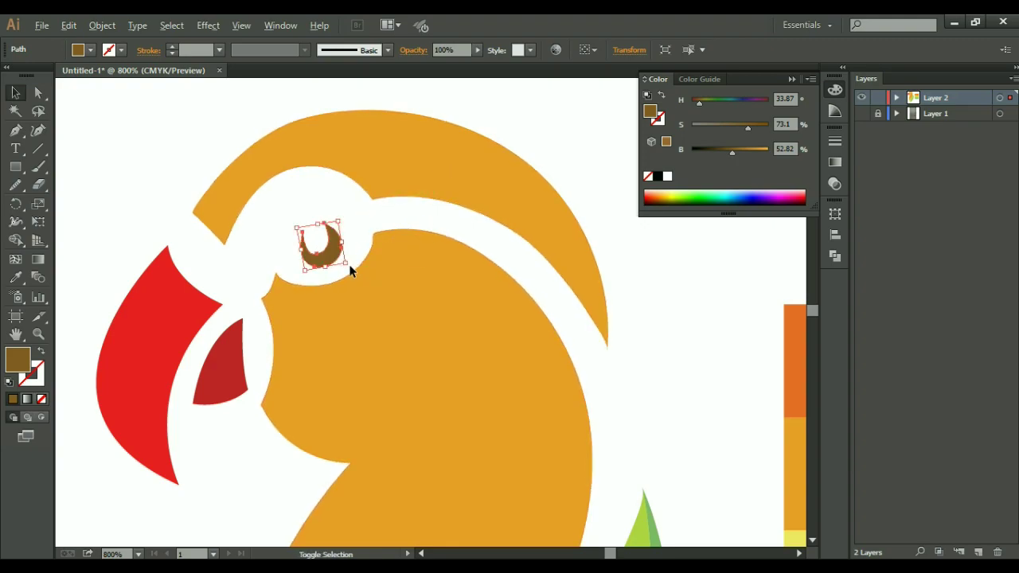
left_click(346, 264)
Rotate the eye to a new tilt, then fit the artboard in view
left_click(344, 239)
left_click_drag(340, 220, 401, 216)
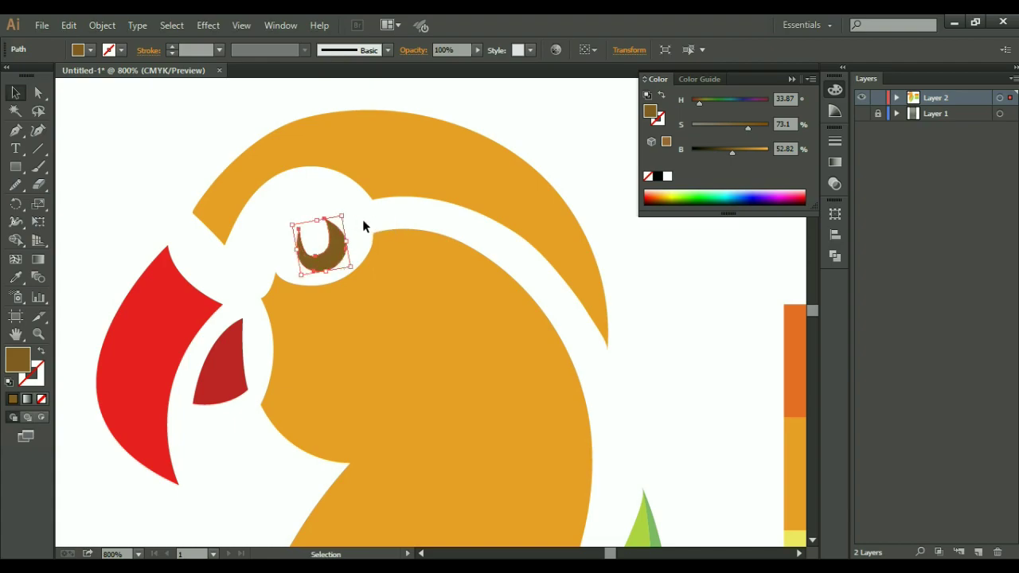
left_click(504, 131)
key("ctrl+0")
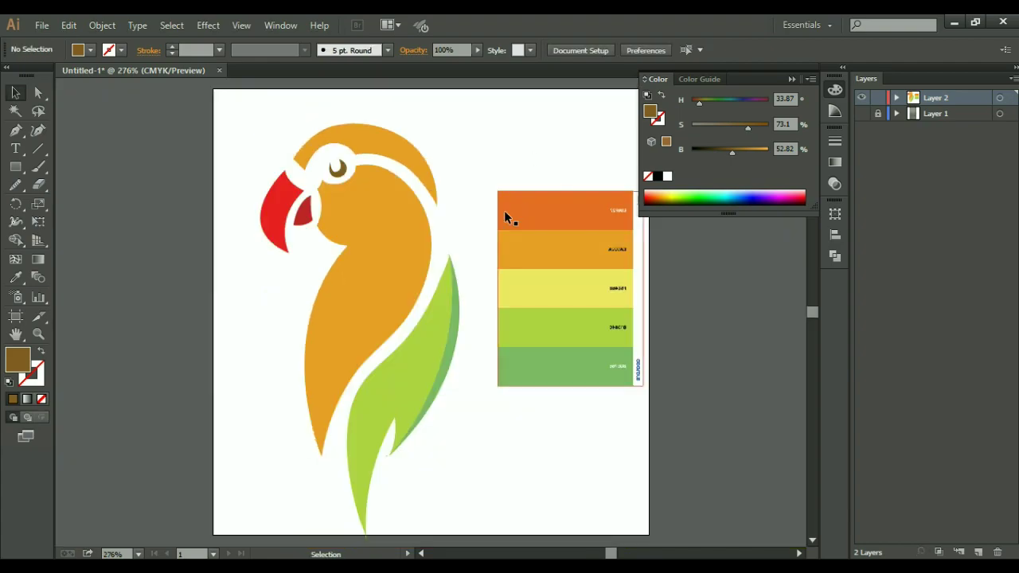
Darken the eye to a deep brown at brightness 25
left_click(340, 170)
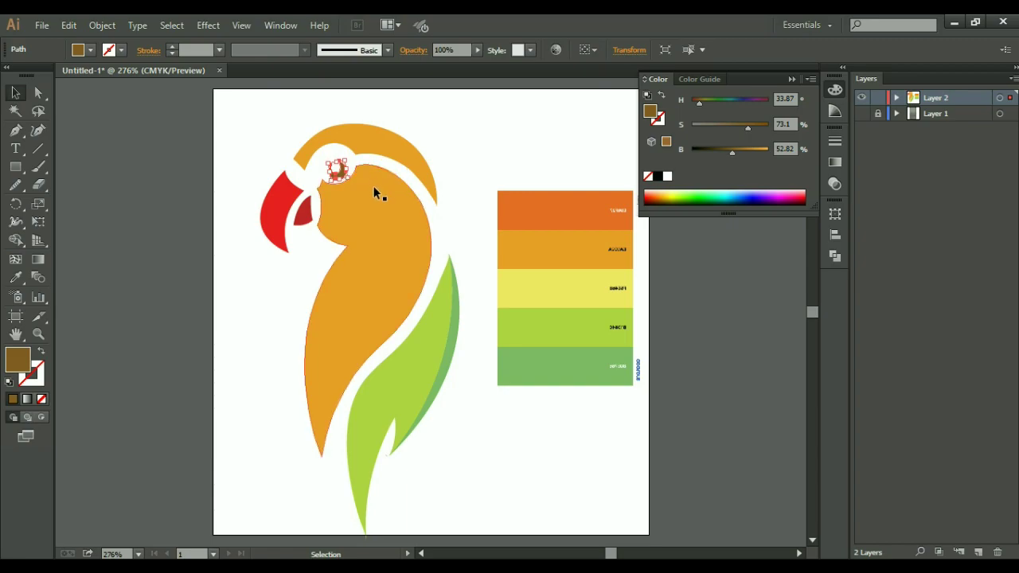
left_click(711, 150)
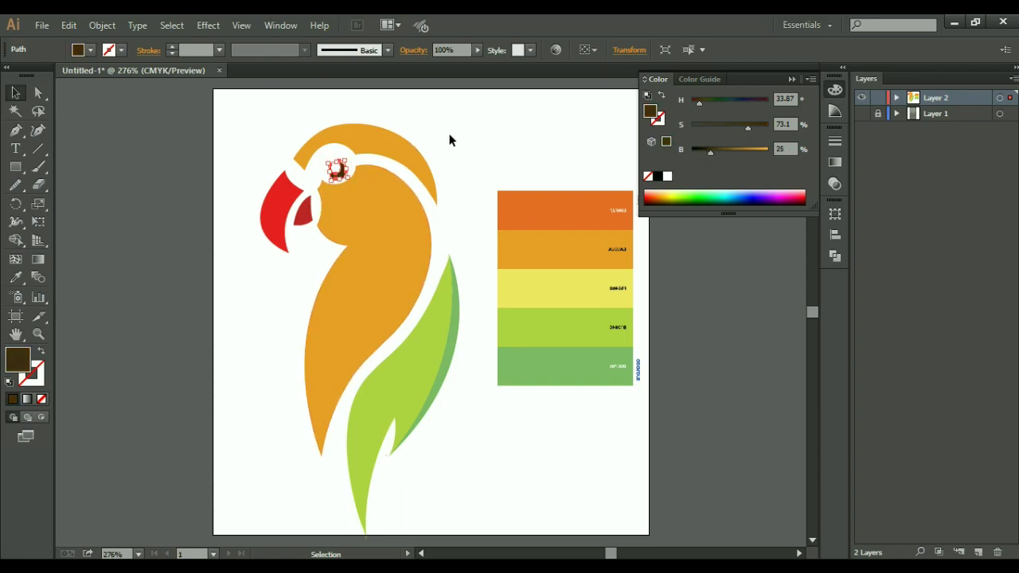
left_click(509, 155)
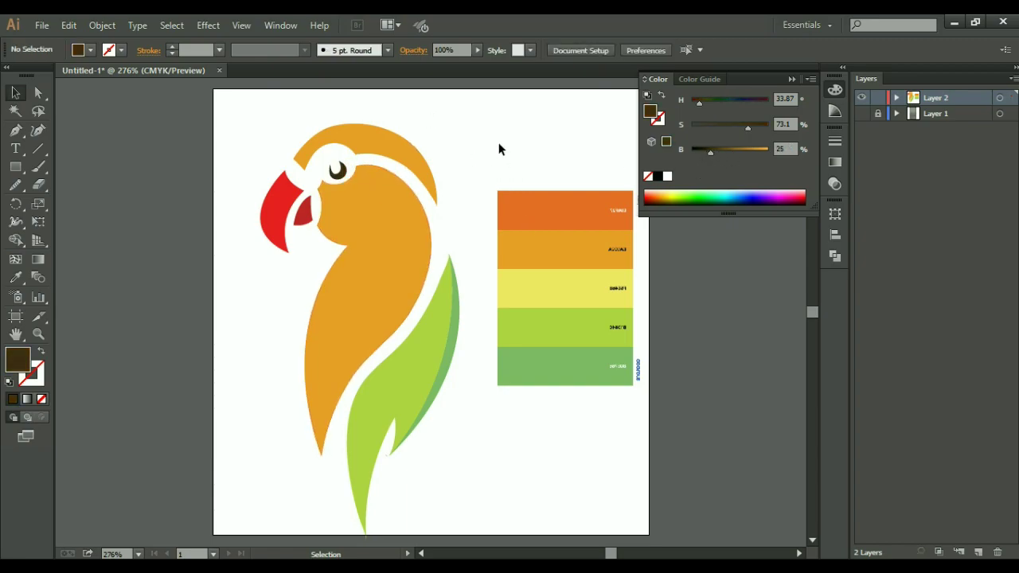
key("ctrl+plus")
Draw a Pen curve from behind the eye down along the parrot's back
key("p")
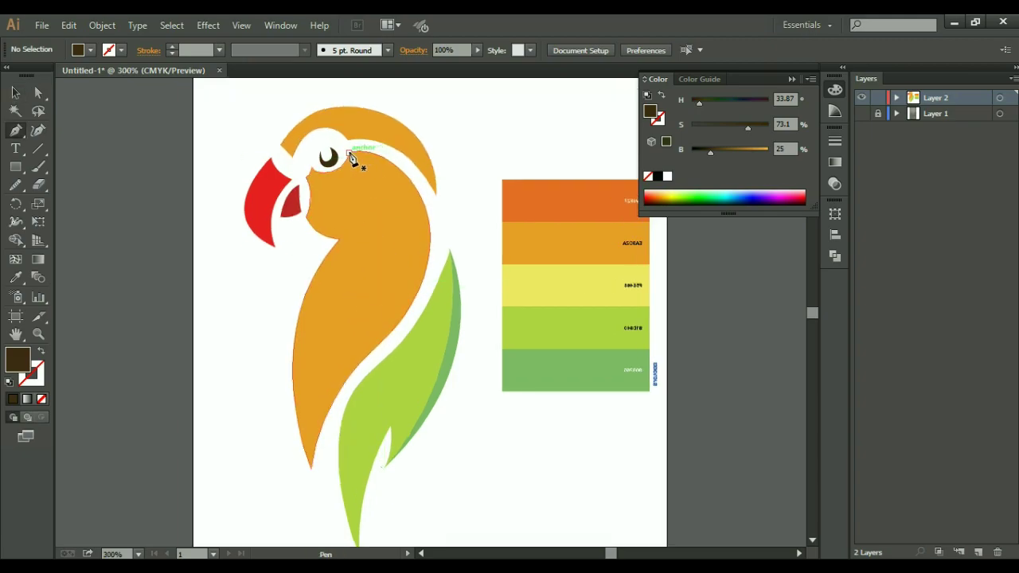
left_click(348, 151)
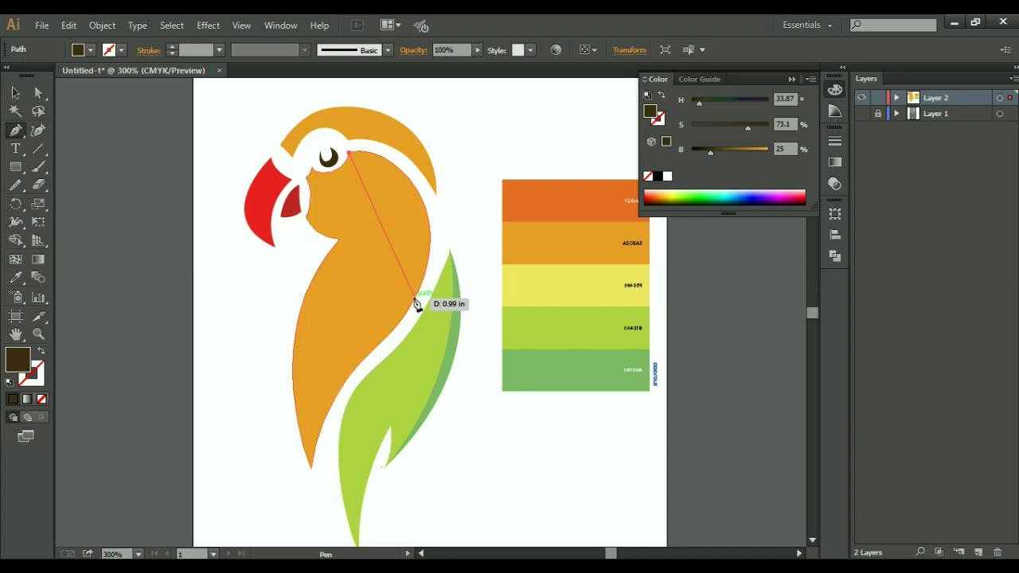
mouse_move(415, 297)
left_mouse_down()
mouse_move(390, 427)
mouse_move(378, 435)
left_mouse_up()
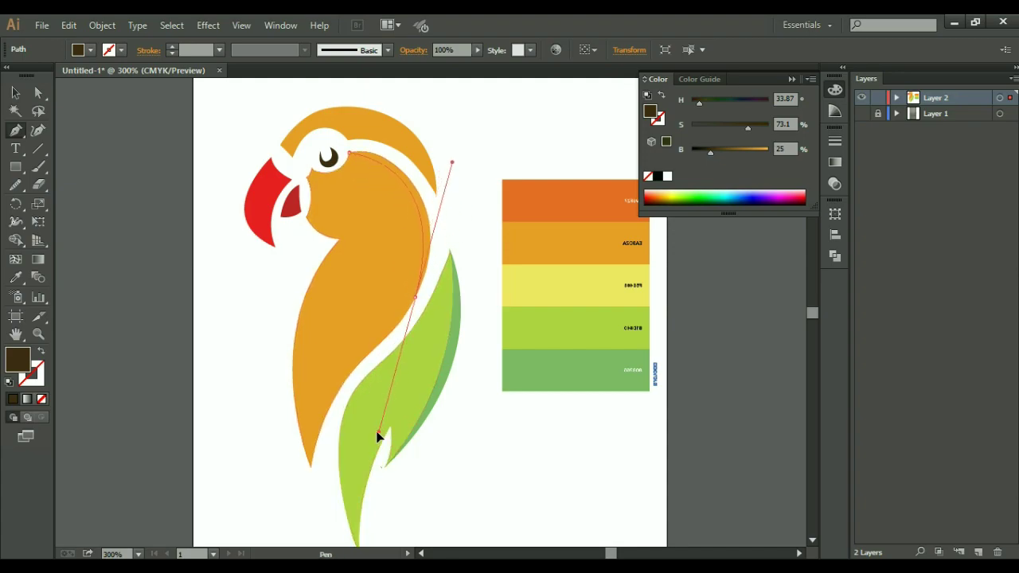
left_click(40, 351)
left_click(15, 92)
left_click(222, 119)
Use Shape Builder on the parrot artwork to remove the sliver cut off by the curve
left_click_drag(226, 103, 505, 387)
key("shift+m")
left_click(417, 199, "alt")
key("v")
left_click(211, 131)
Fill the back strip with the body orange, darkened to brown at 56% Brightness
left_click(430, 219)
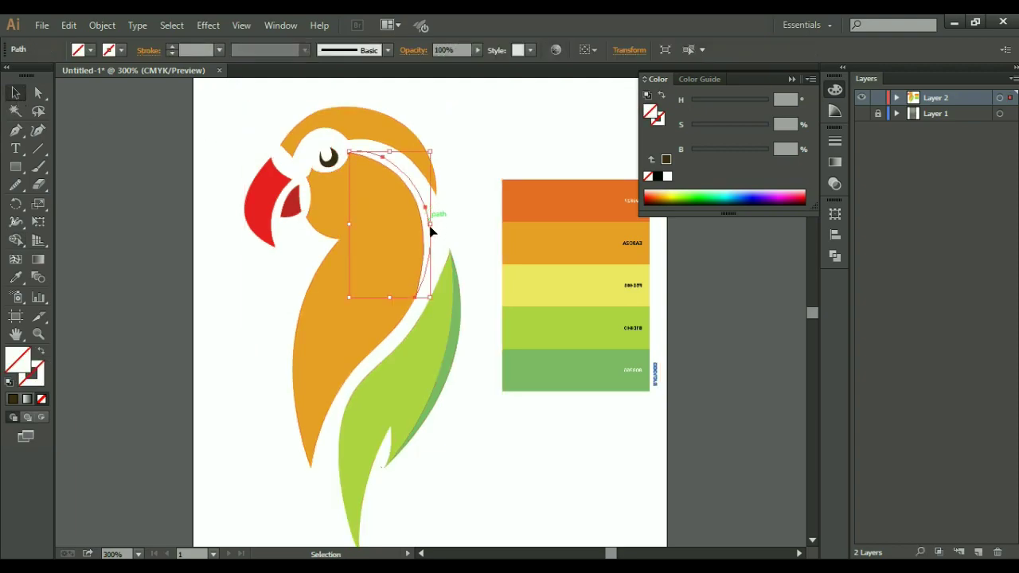
key("i")
left_click(334, 288)
left_click_drag(760, 152, 733, 156)
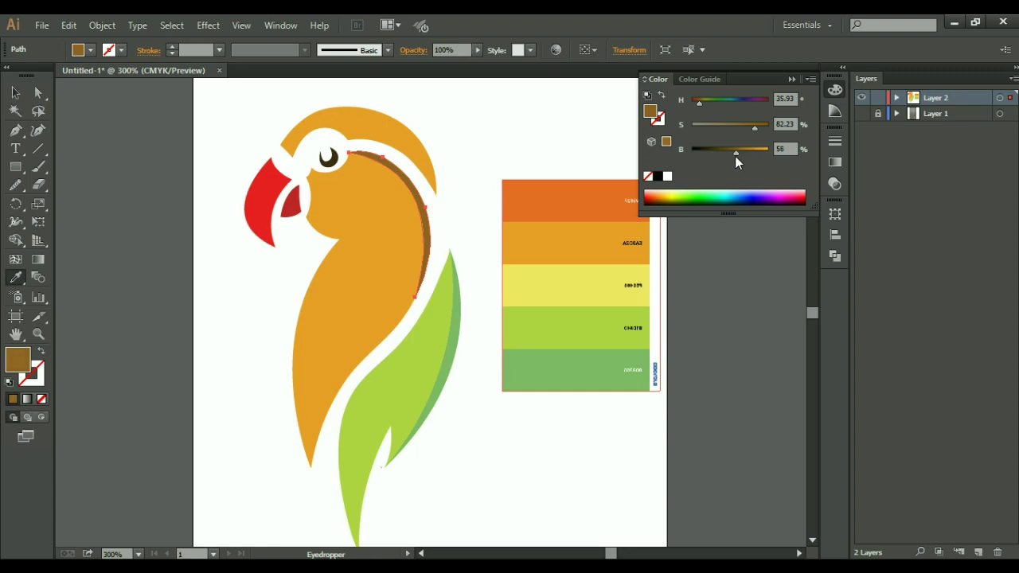
left_click(15, 92)
left_click(200, 172)
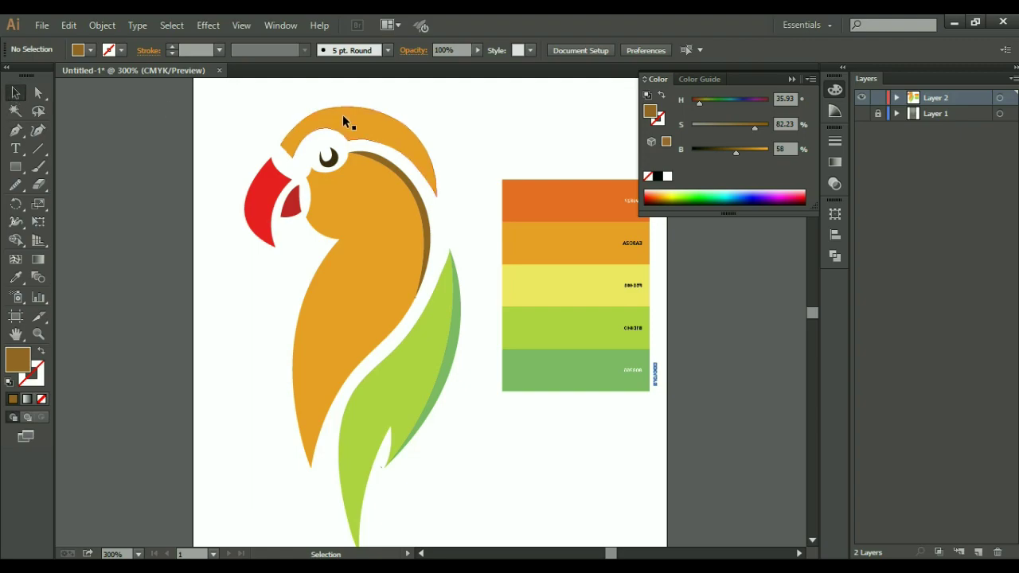
Draw a Pen curve along the underside of the orange crest
left_click(342, 115)
key("p")
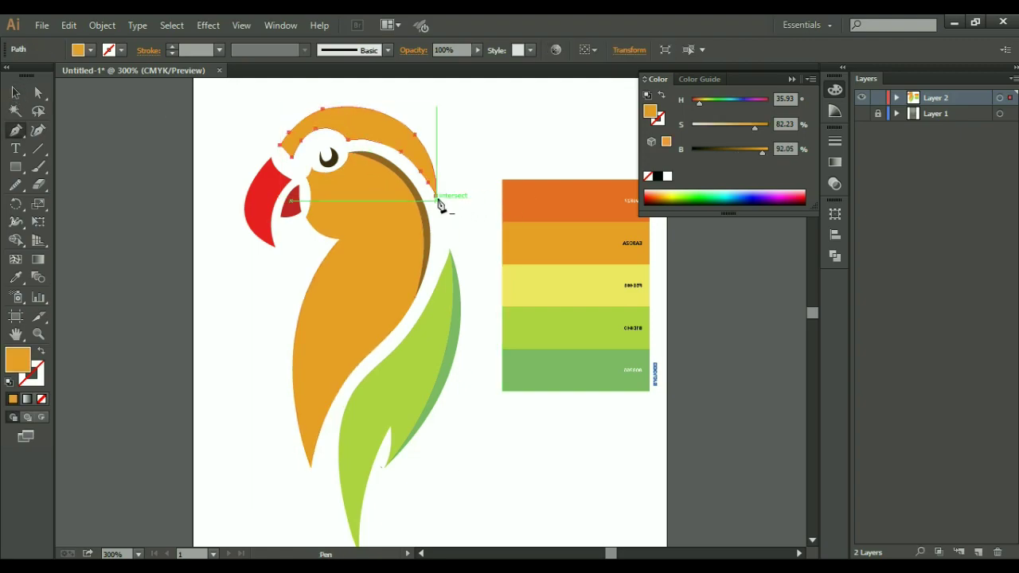
left_click(351, 146)
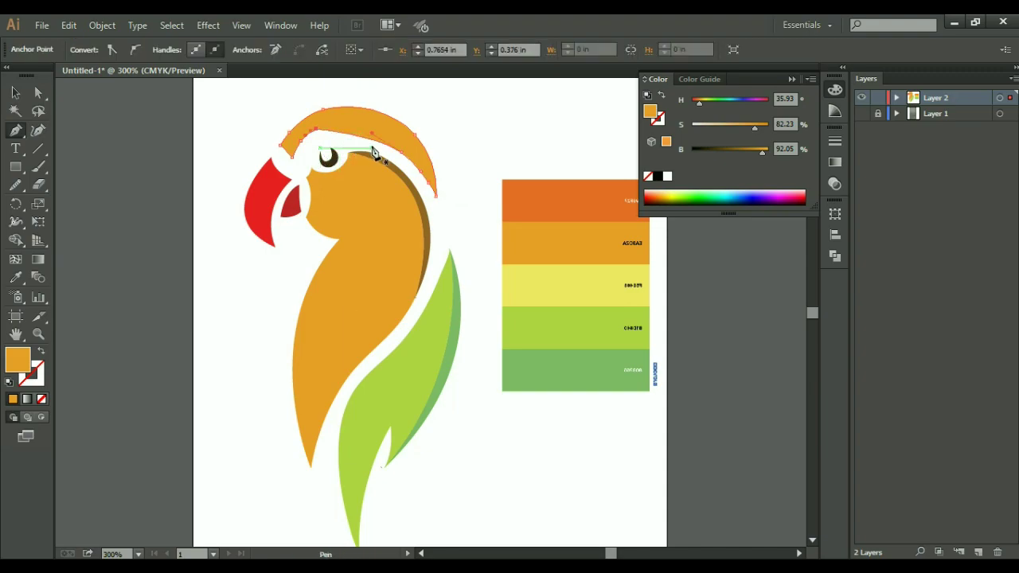
key("ctrl+z")
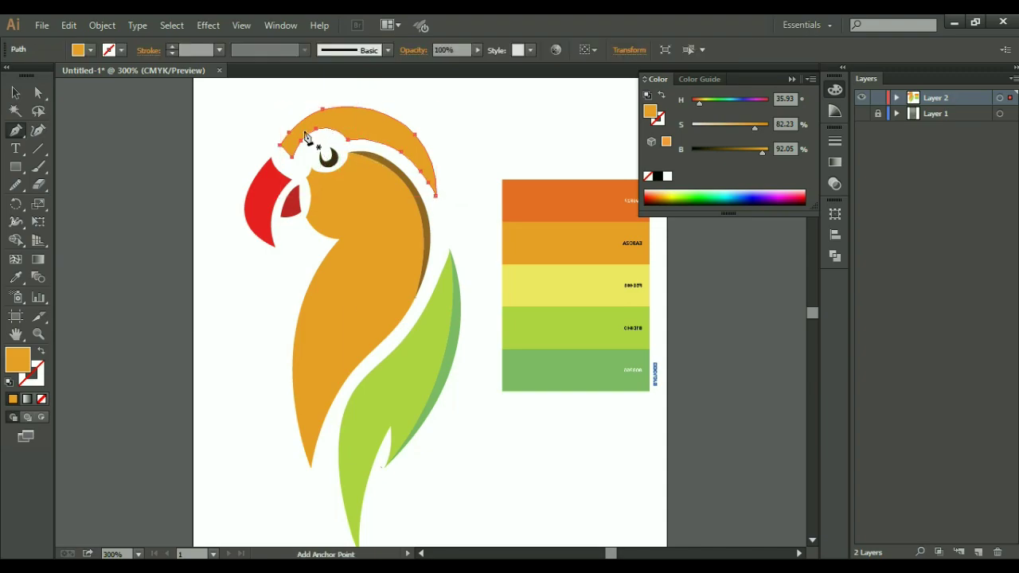
left_click(348, 141)
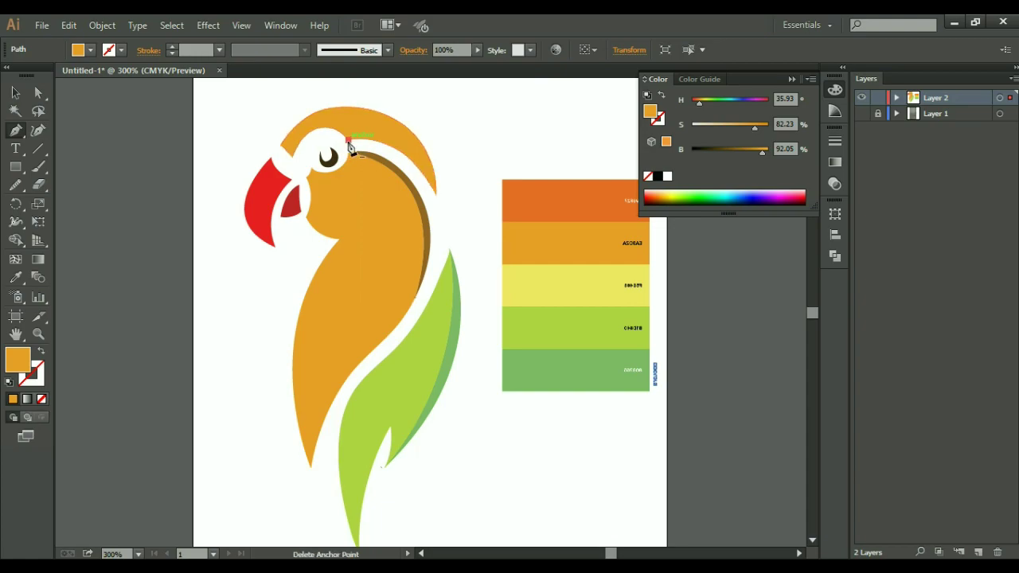
left_click_drag(436, 196, 465, 285)
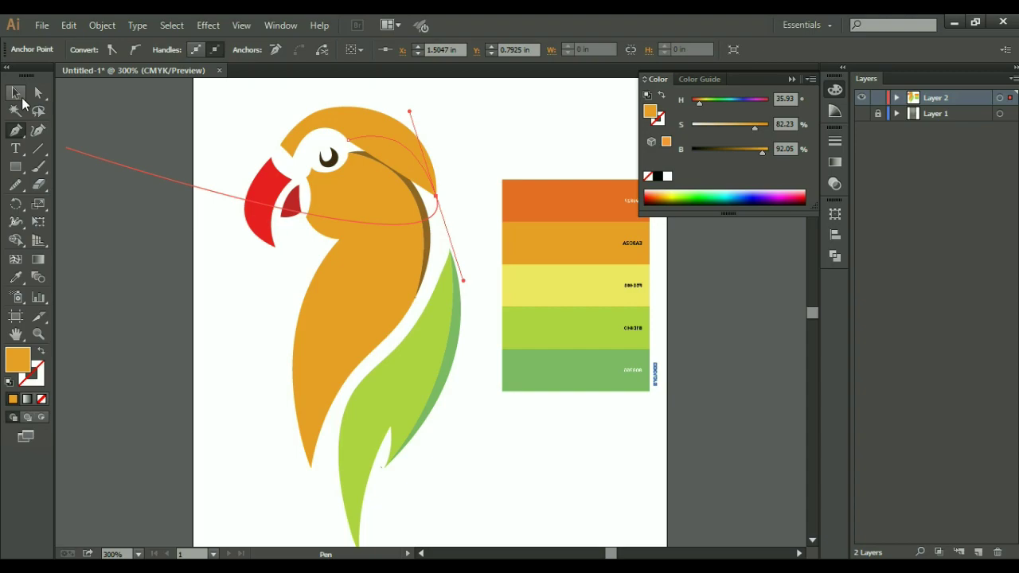
left_click(43, 351)
left_click(15, 93)
left_click(107, 104)
Split the crest along the new curve with the Shape Builder tool
left_click_drag(203, 118, 177, 154)
left_click_drag(450, 142, 352, 188)
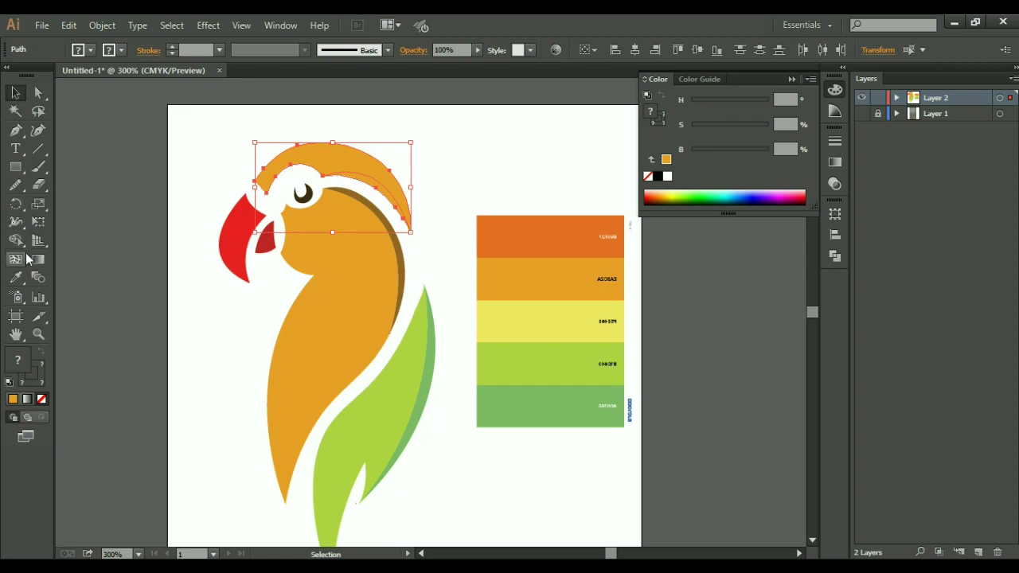
left_click(18, 259)
left_click(366, 185)
key("v")
key("ctrl+shift+a")
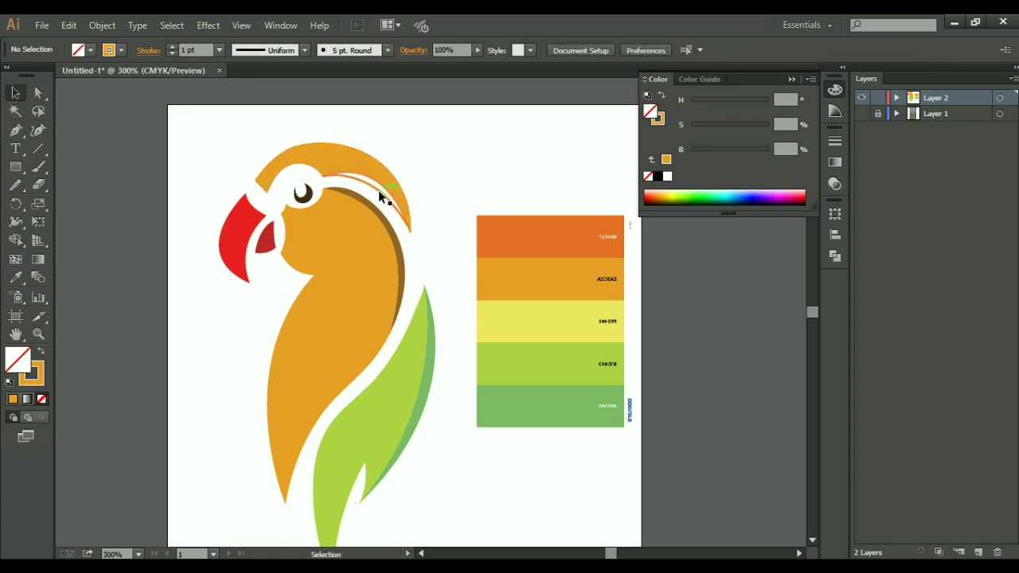
Darken the strip under the crest to brown at 70% Brightness
left_click(380, 197)
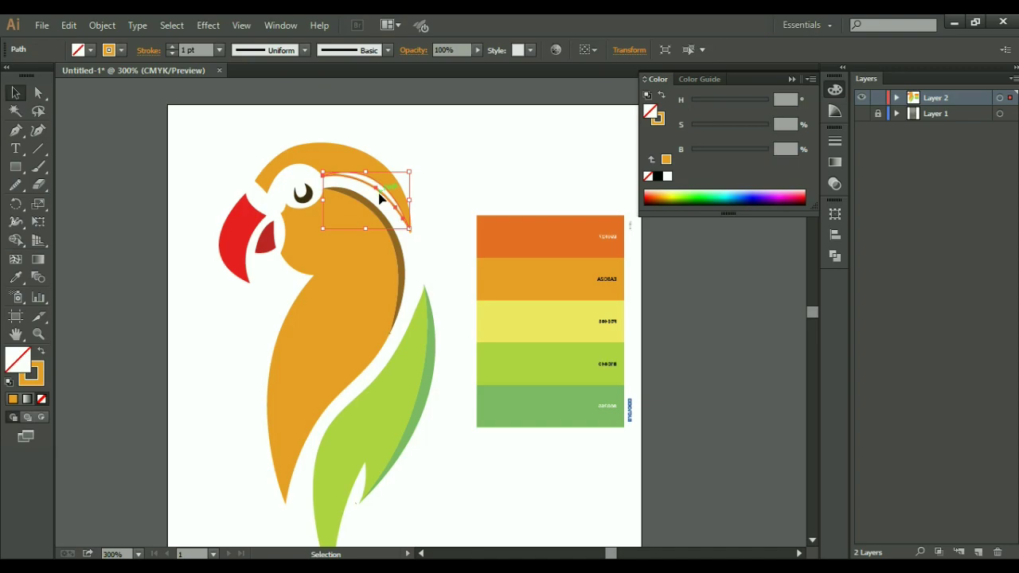
left_click(44, 354)
key("i")
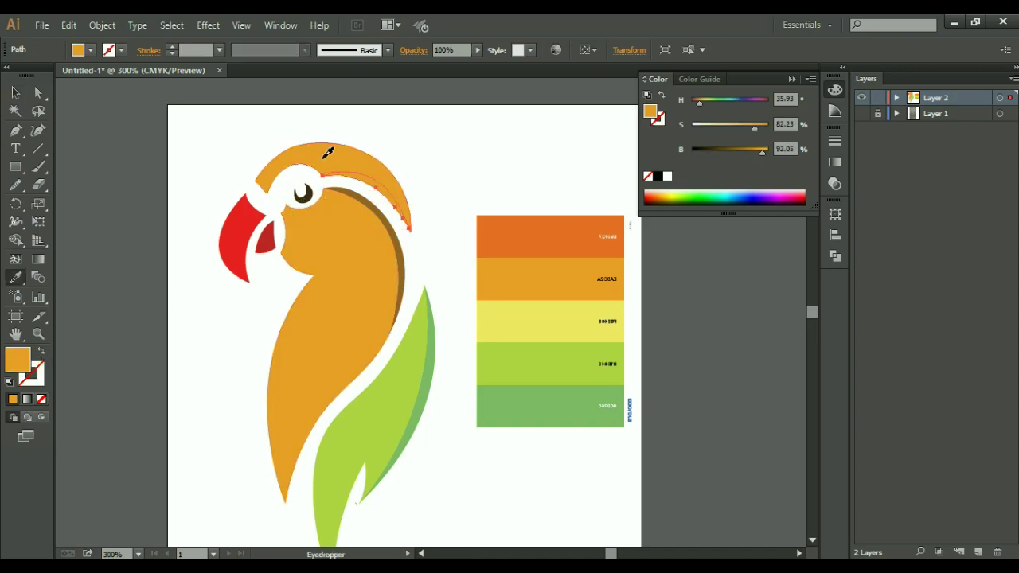
mouse_move(760, 157)
left_mouse_down()
mouse_move(733, 153)
mouse_move(745, 152)
left_mouse_up()
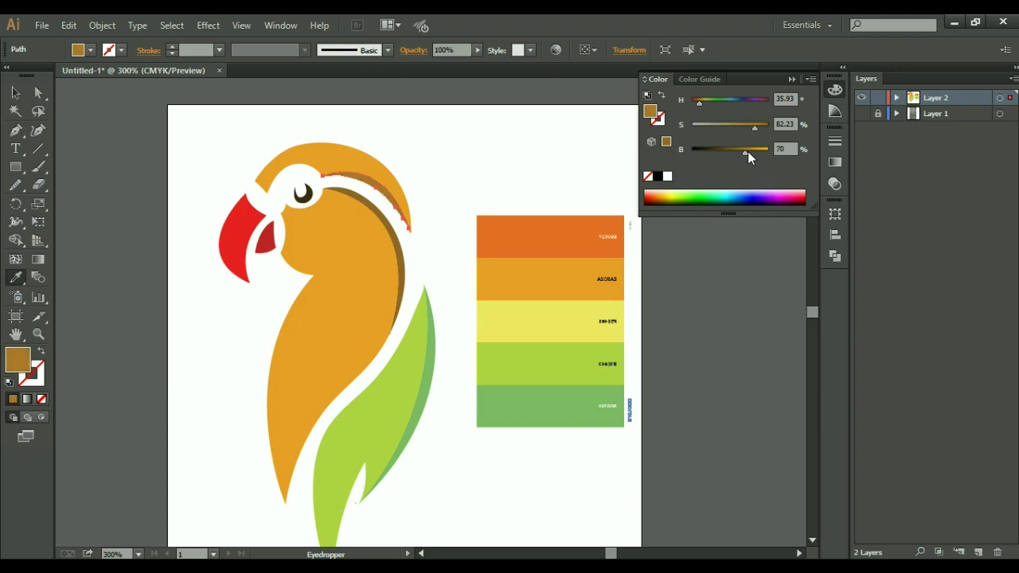
left_click(15, 92)
left_click(420, 156)
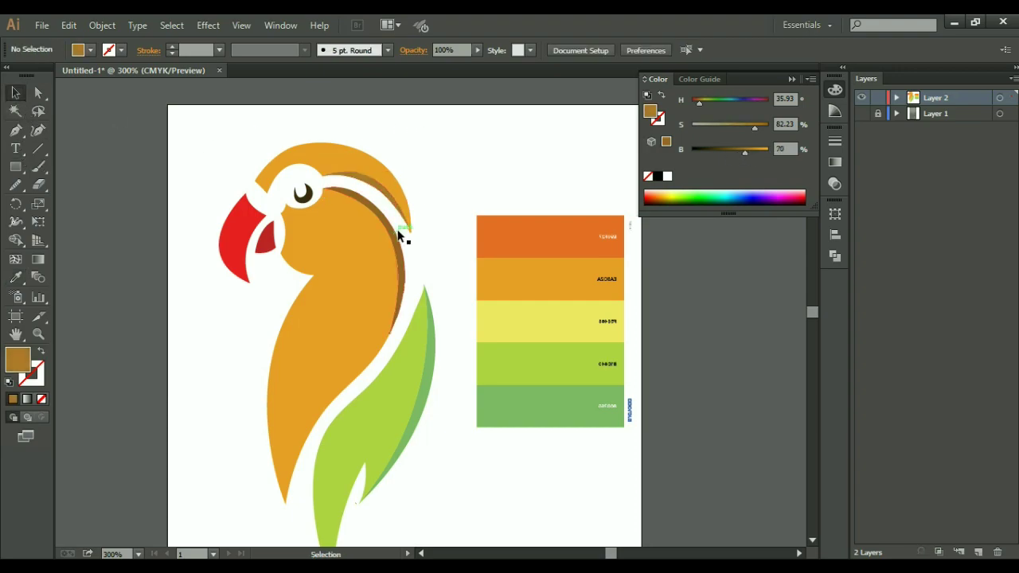
Zoom in and give the back shadow stripe the crest shadow's brown
scroll(414, 207, "up", 1)
scroll(412, 216, "up", 1)
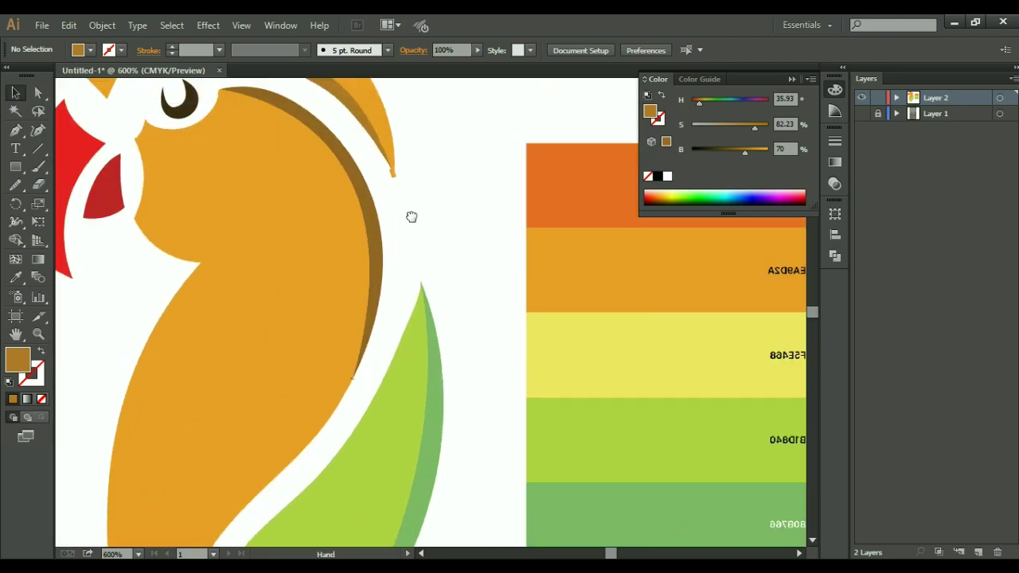
scroll(382, 271, "up", 3)
left_click(366, 327)
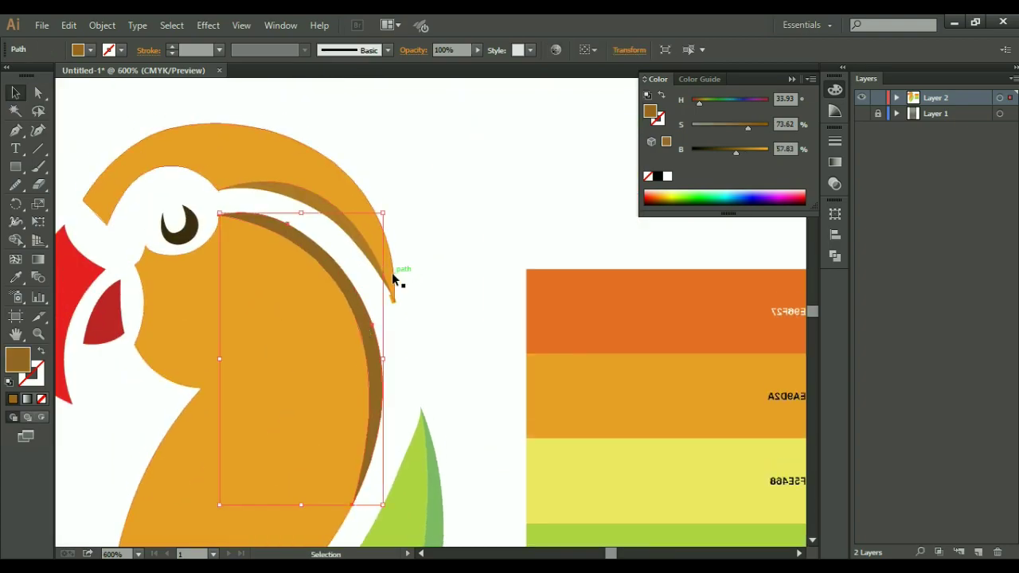
key("i")
left_click(327, 194)
key("v")
left_click(436, 124)
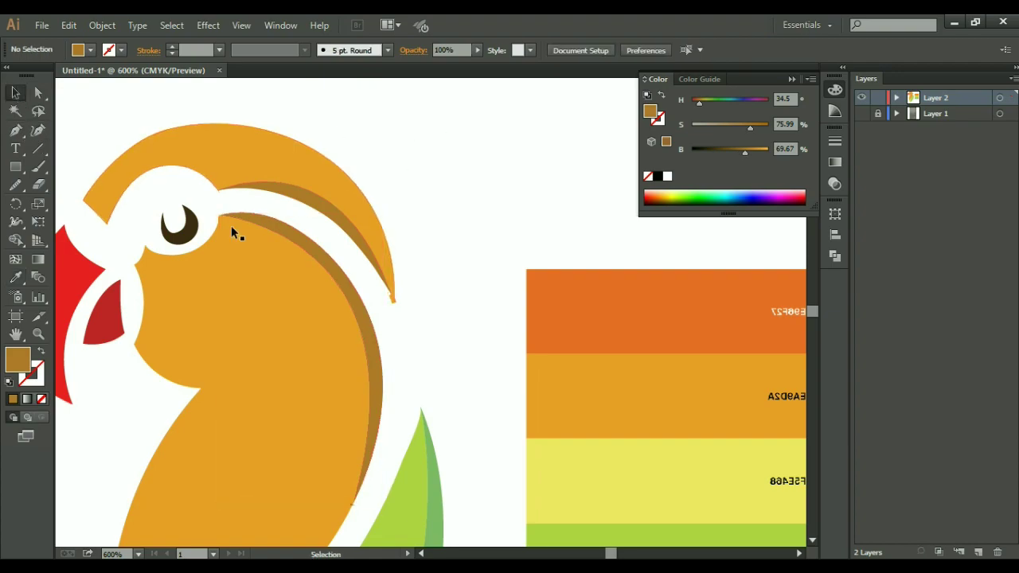
Lighten the eye and give it the same shadow brown as the crest strip
left_click(183, 227)
mouse_move(723, 147)
left_mouse_down()
mouse_move(761, 155)
mouse_move(745, 149)
left_mouse_up()
left_click(523, 147)
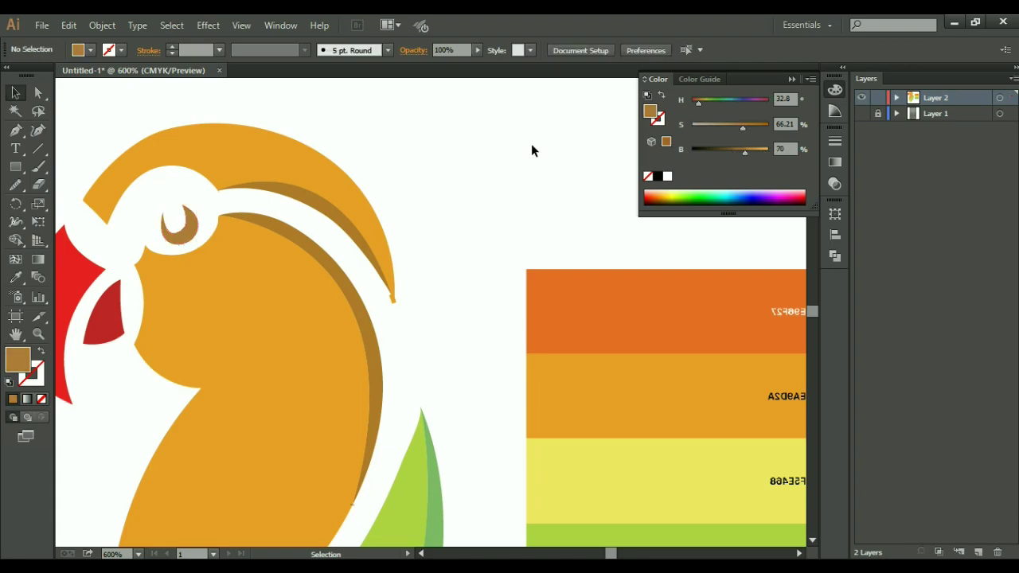
left_click(183, 231)
key("i")
left_click(332, 260)
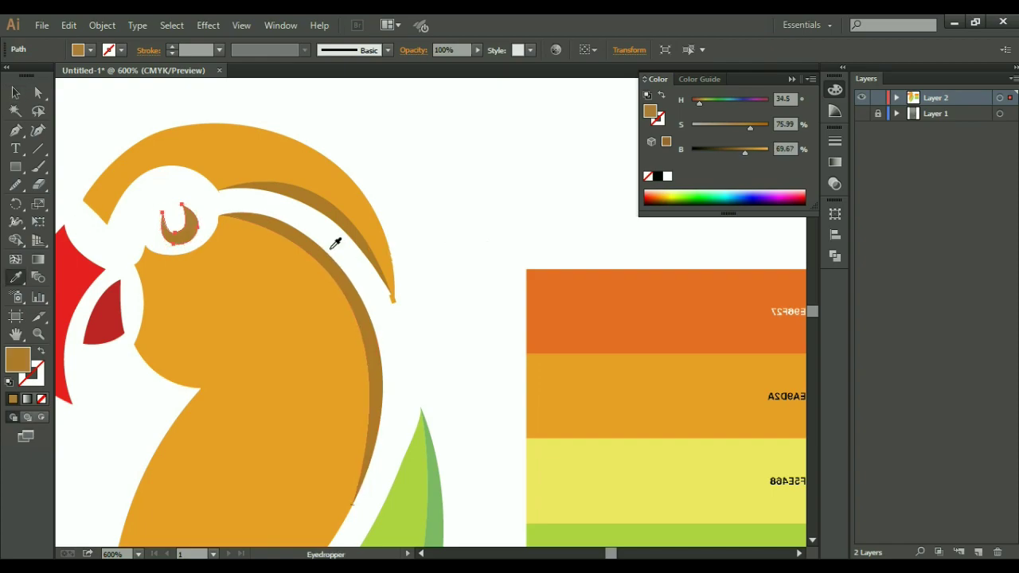
Fit the whole artboard in view and collapse the colour panel
left_click(16, 92)
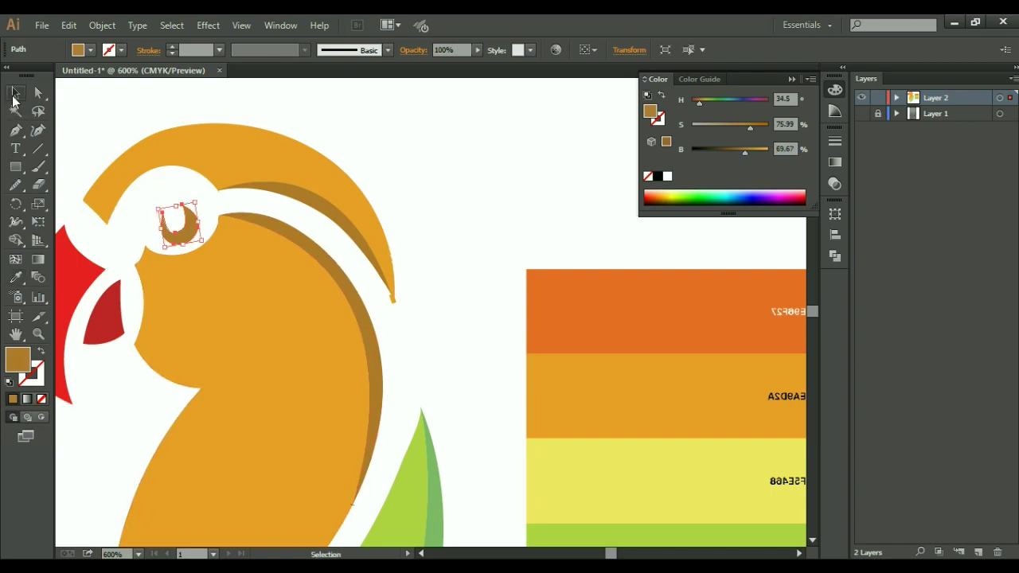
left_click(402, 144)
key("ctrl+0")
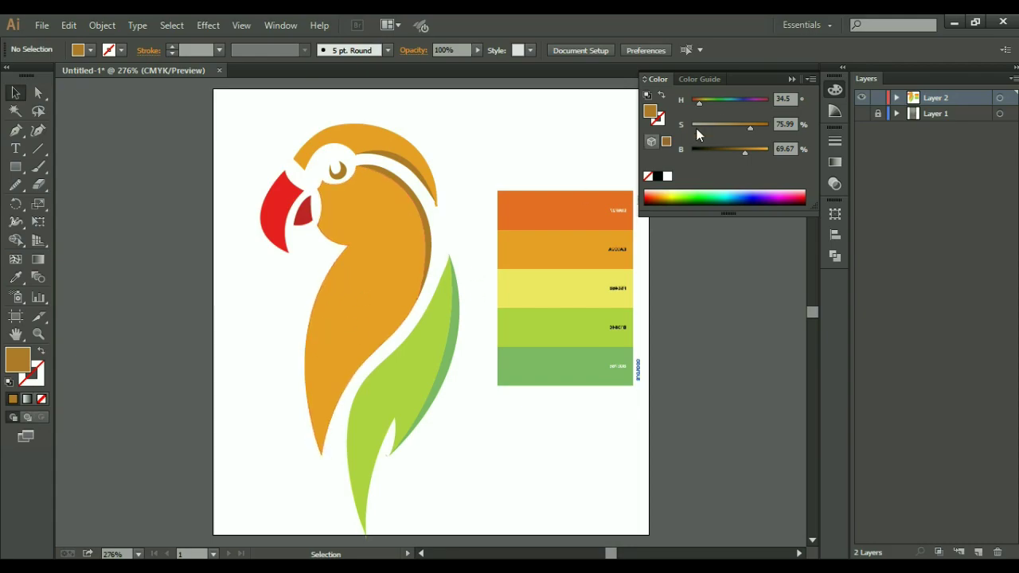
left_click(790, 81)
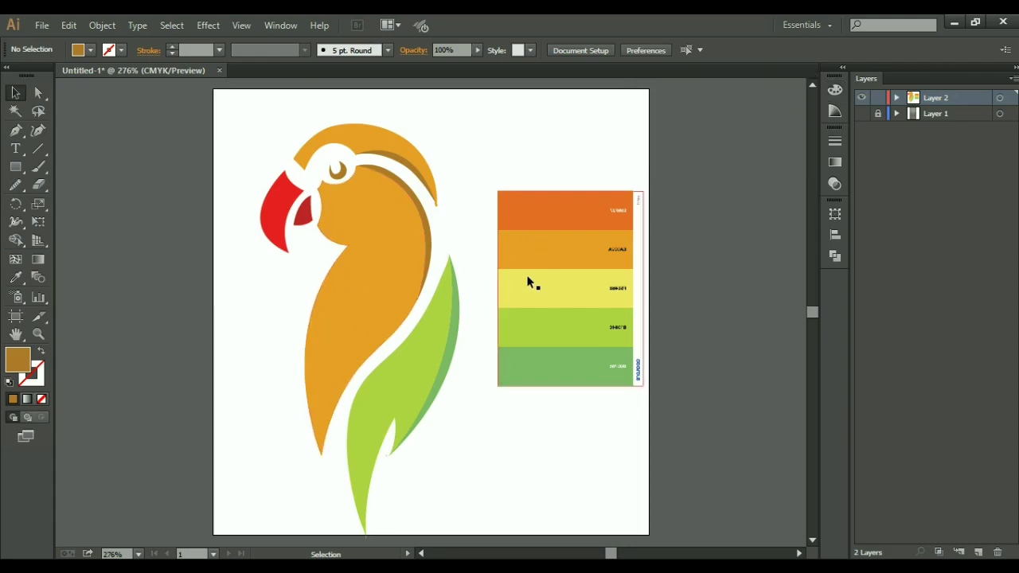